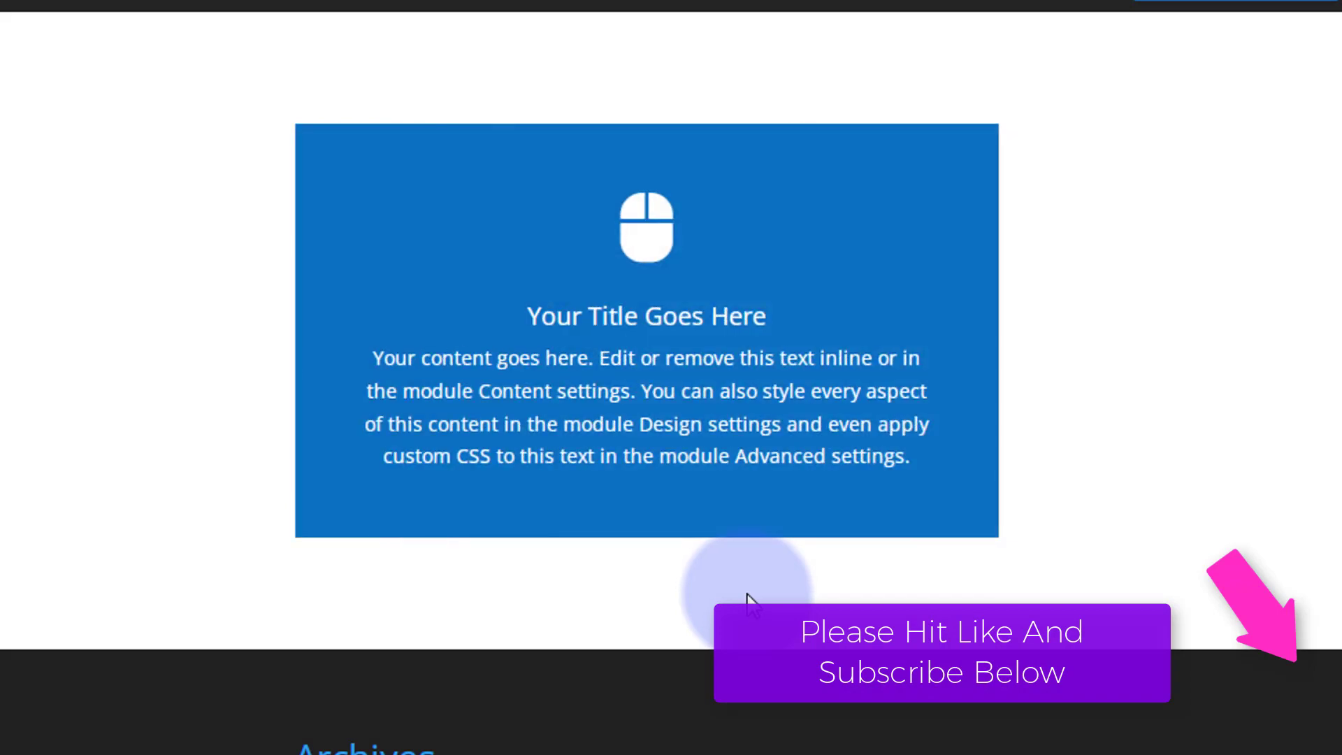
# Enable the Visual Builder on the imflip page and bring up Insert Module for the empty right column
pyautogui.moveTo(736, 387)
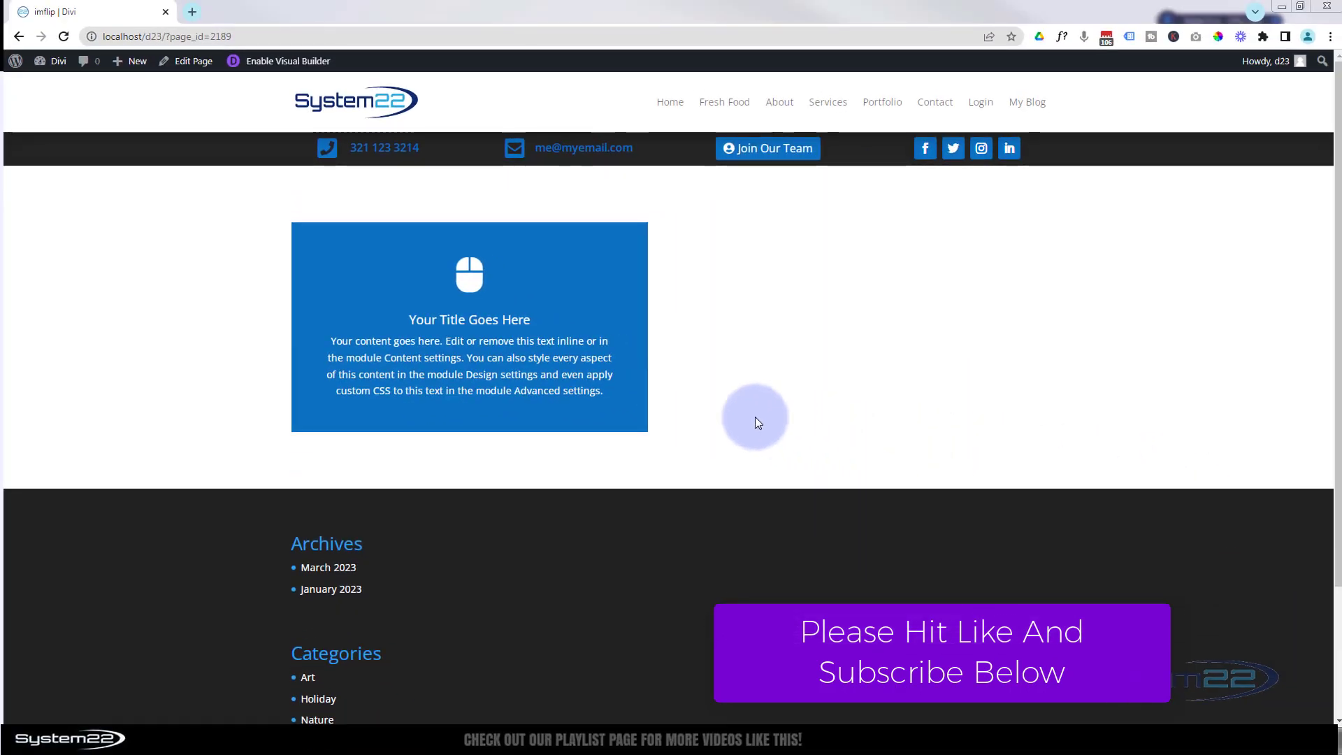
pyautogui.click(289, 60)
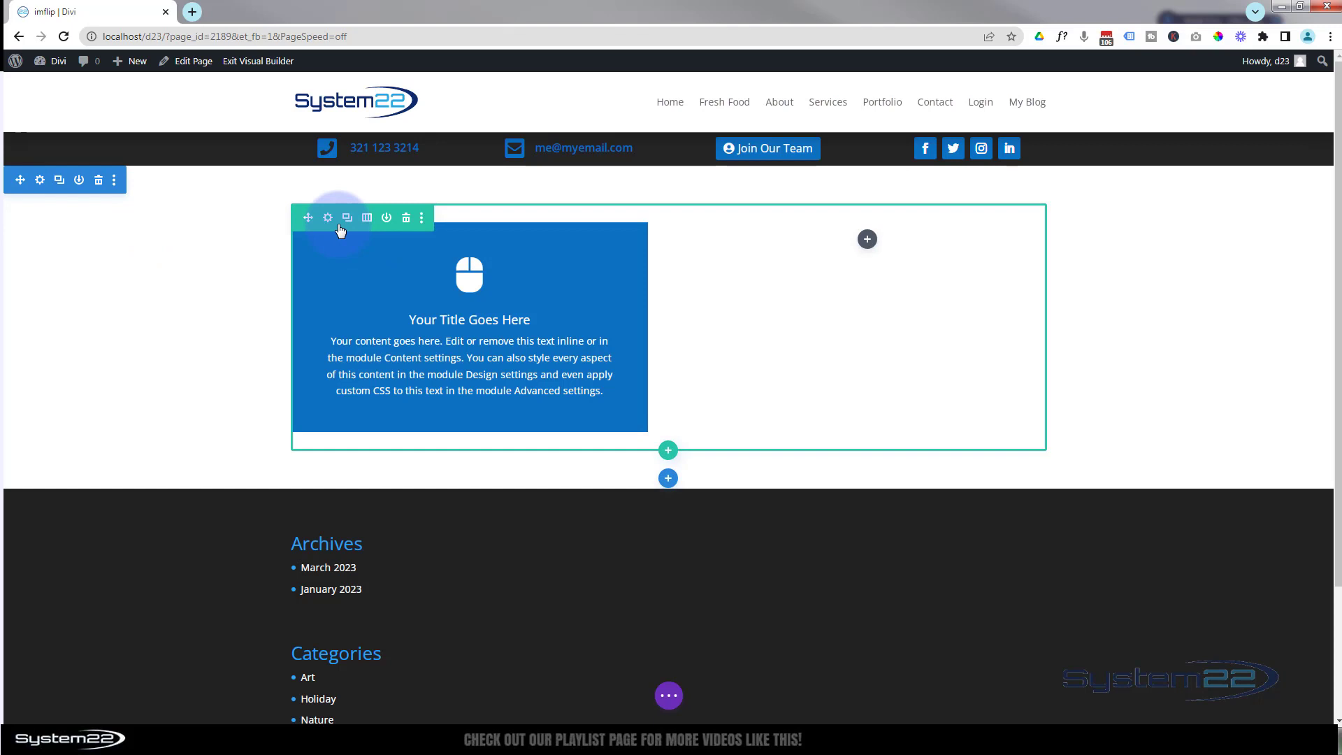
pyautogui.click(867, 240)
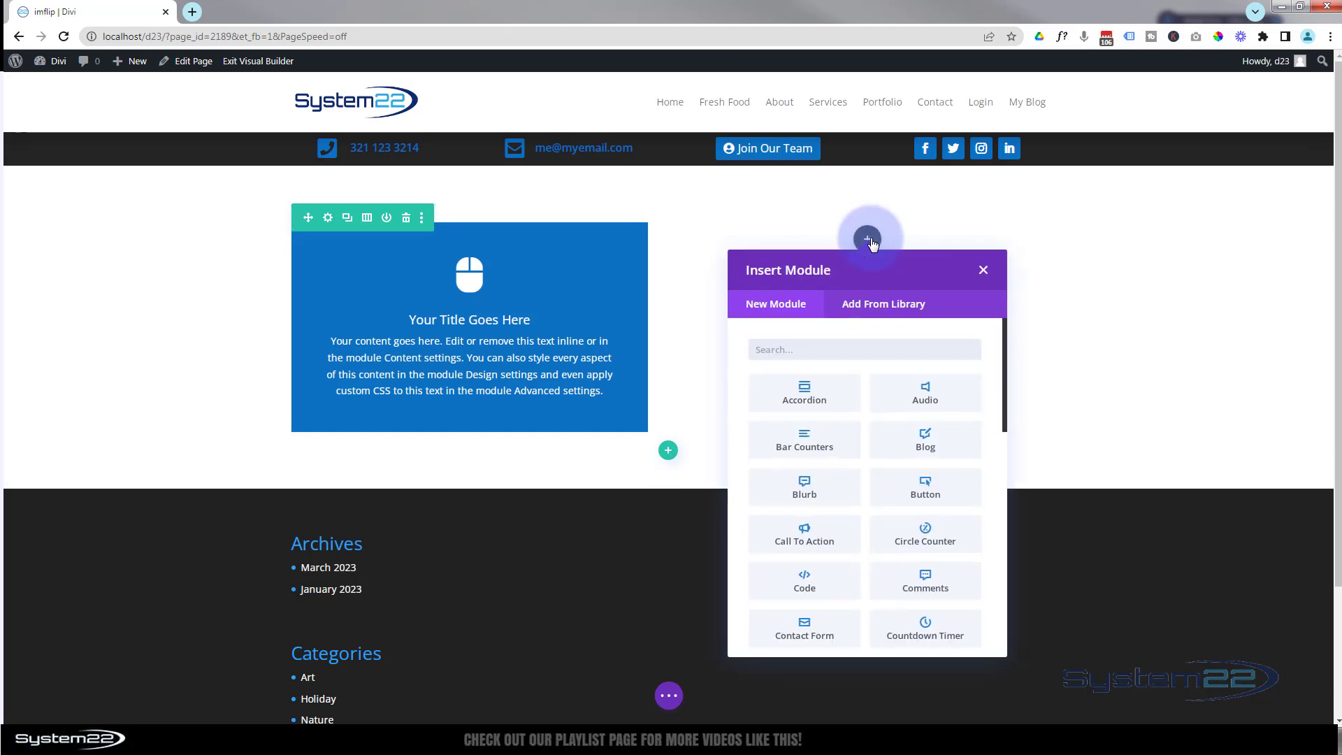
# Insert a Blurb module into the right column and select its default title and body text
pyautogui.click(827, 497)
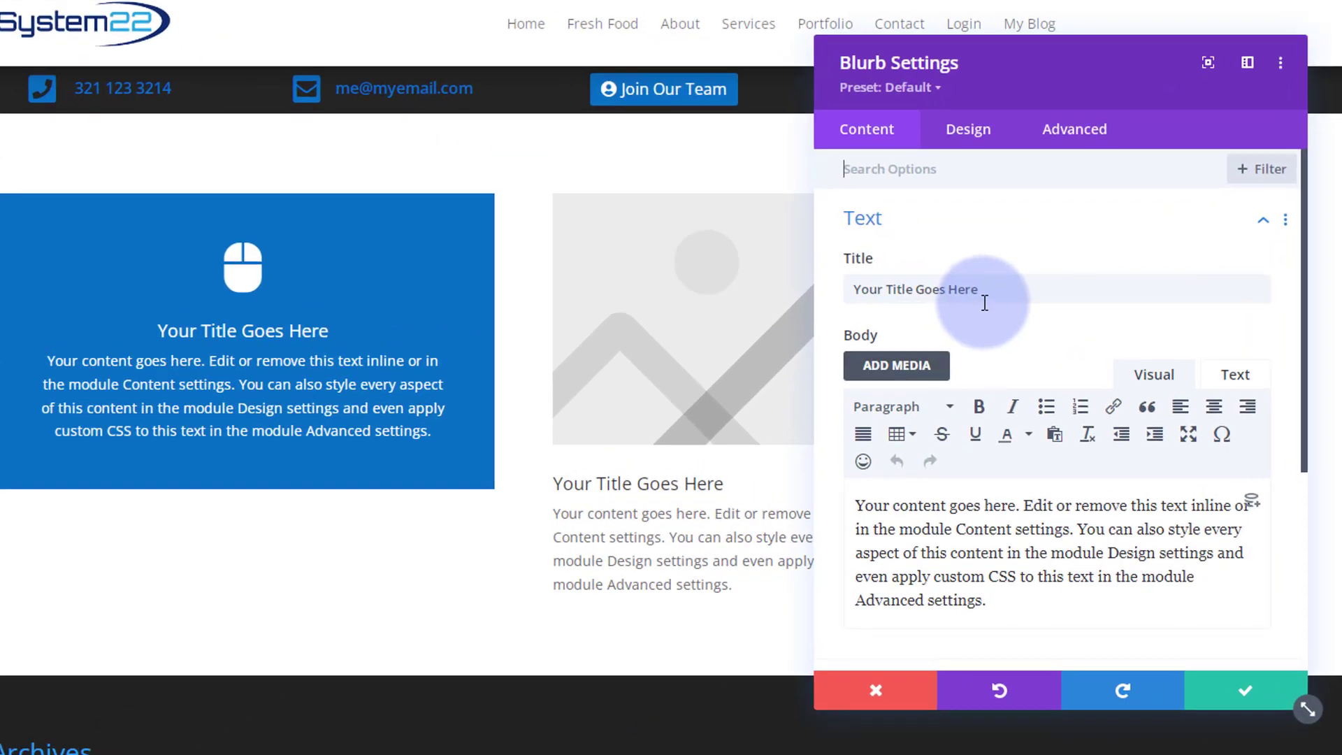
pyautogui.moveTo(992, 299); pyautogui.dragTo(878, 302)
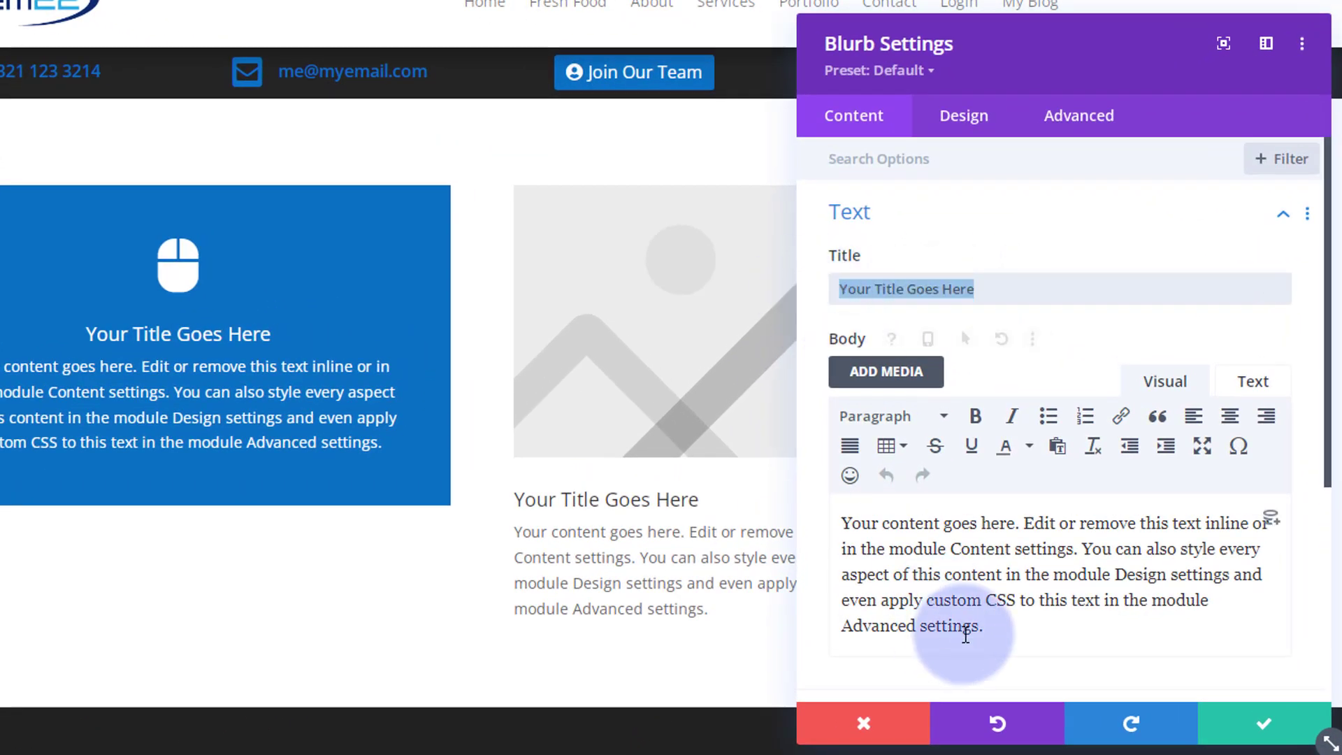
pyautogui.moveTo(986, 626); pyautogui.dragTo(909, 453)
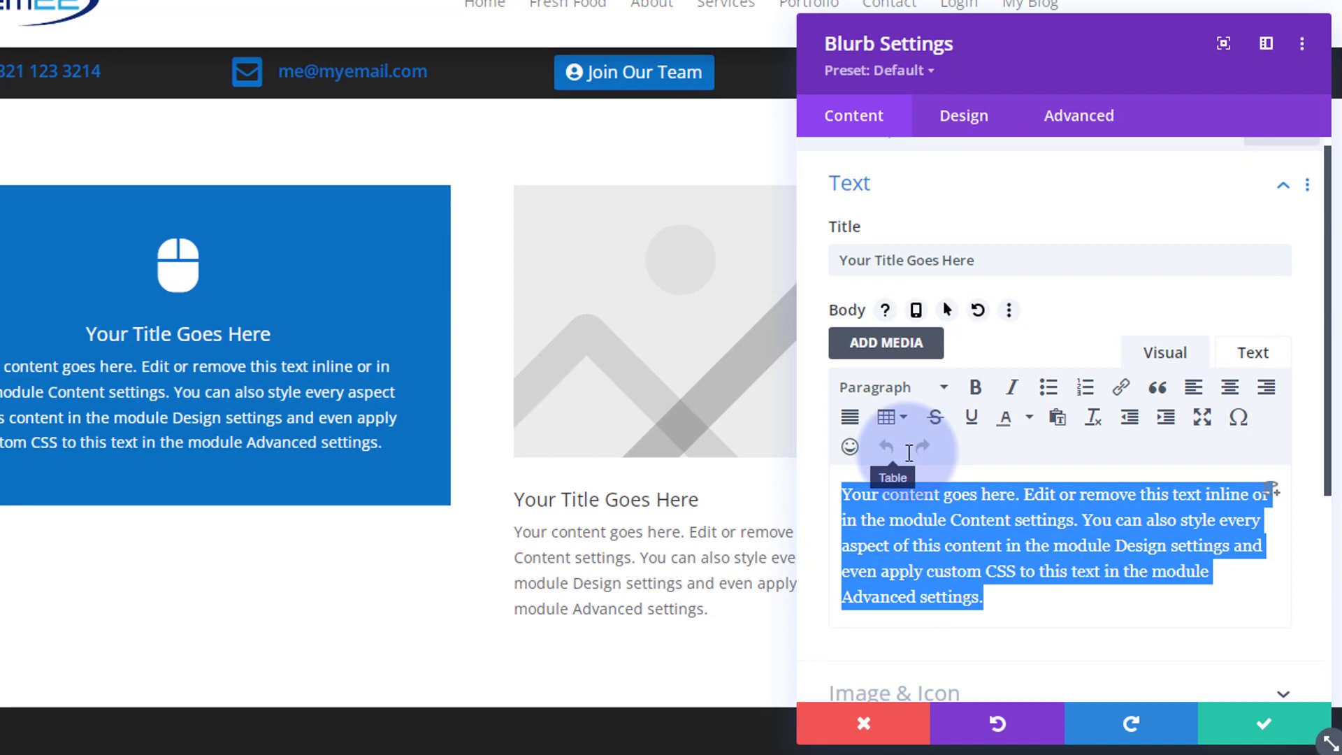
pyautogui.scroll(-5, 908, 453)
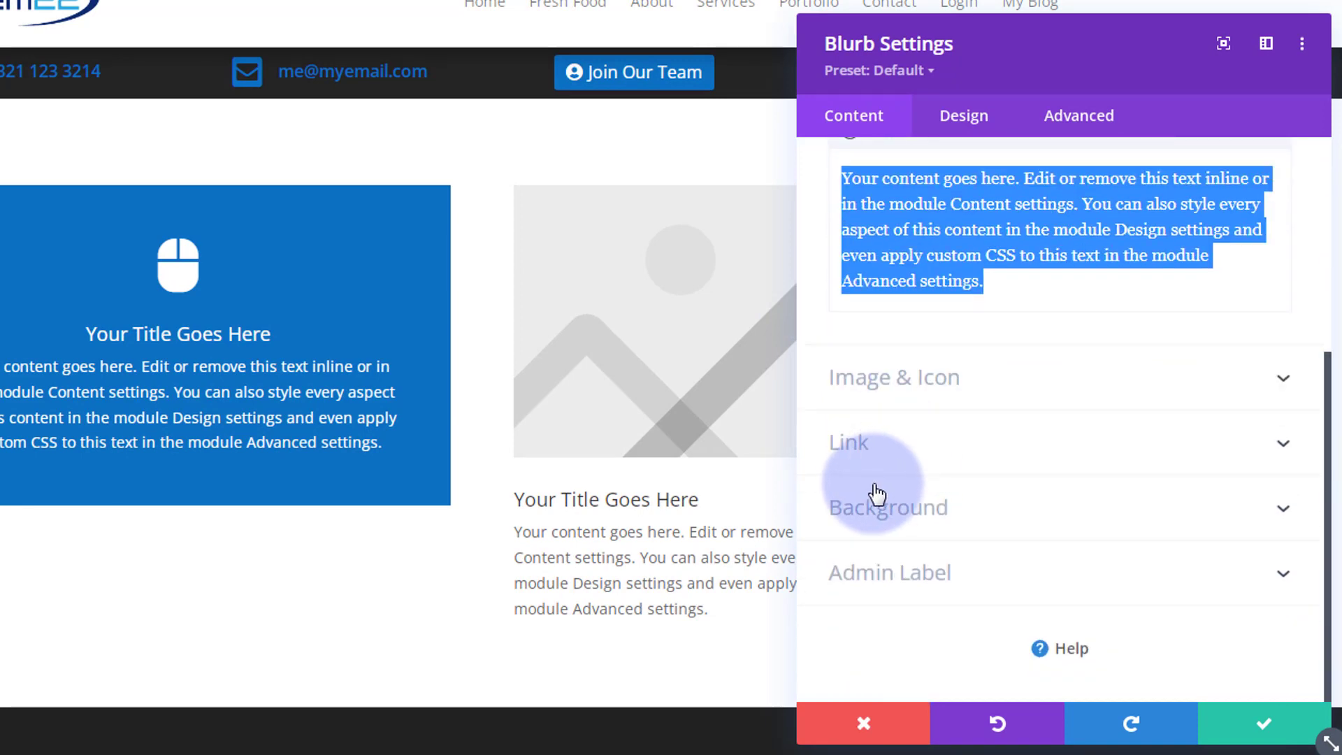
# Set the blurb to Use Icon with the circled up-triangle icon instead of an image
pyautogui.click(999, 391)
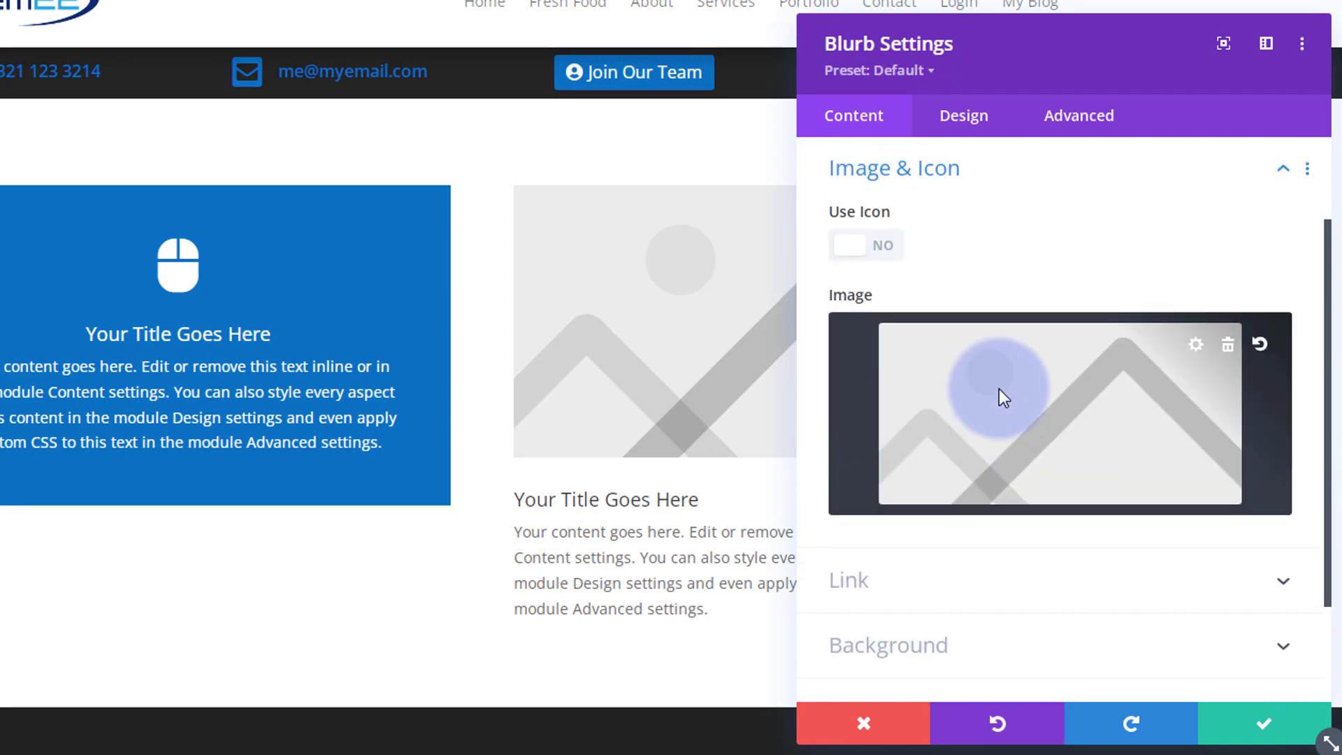
pyautogui.click(884, 247)
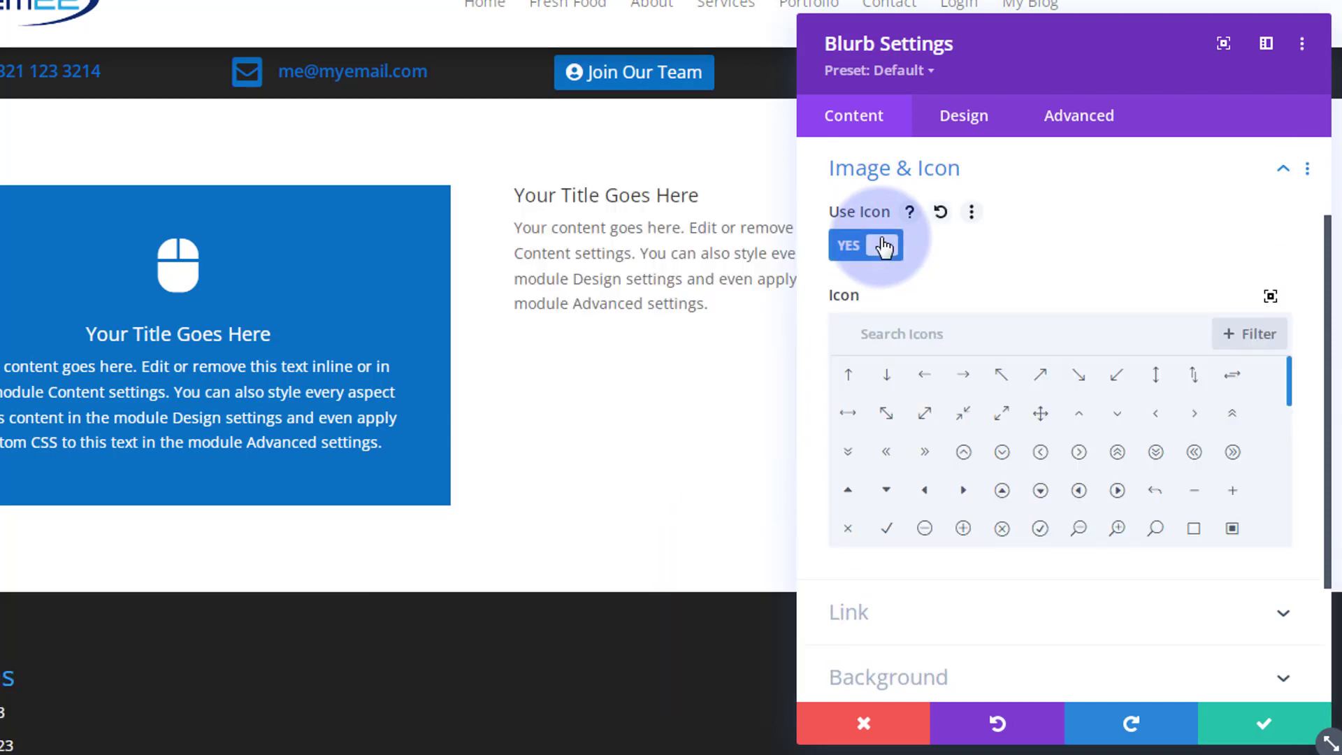
pyautogui.click(915, 332)
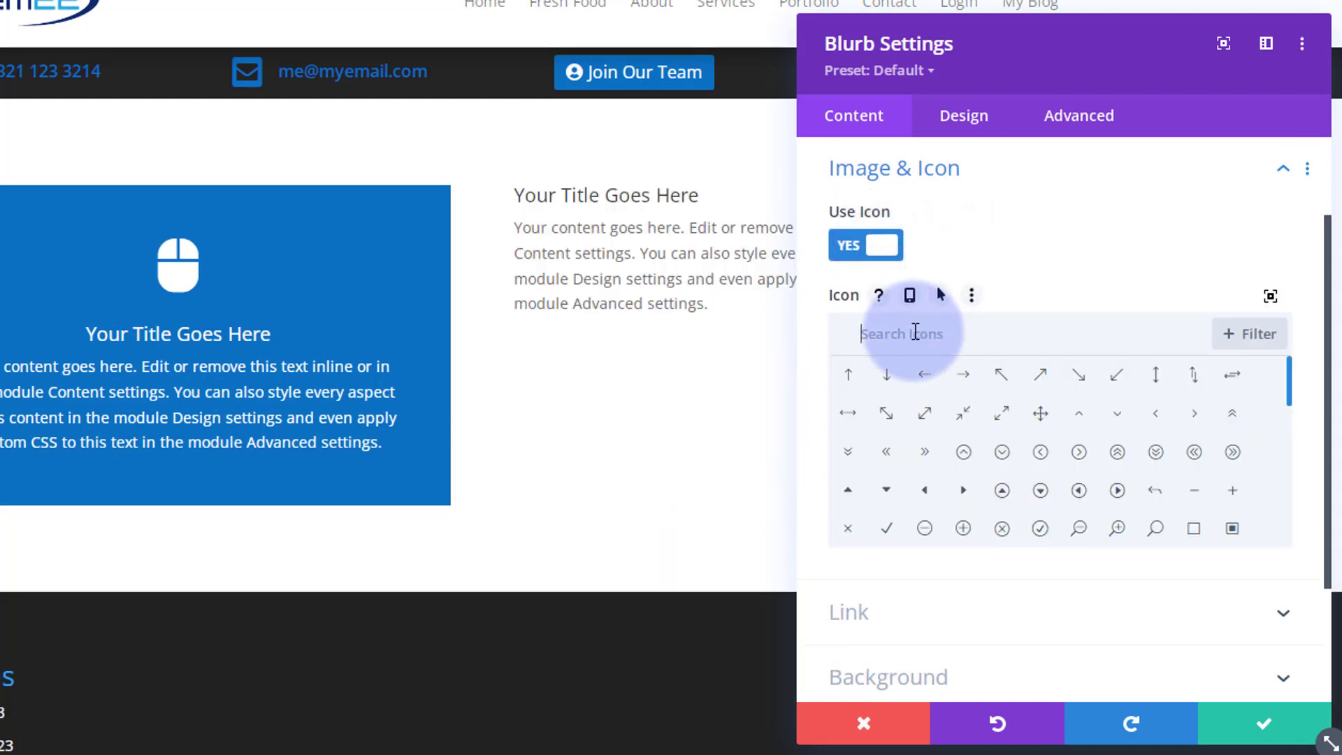
pyautogui.click(1003, 493)
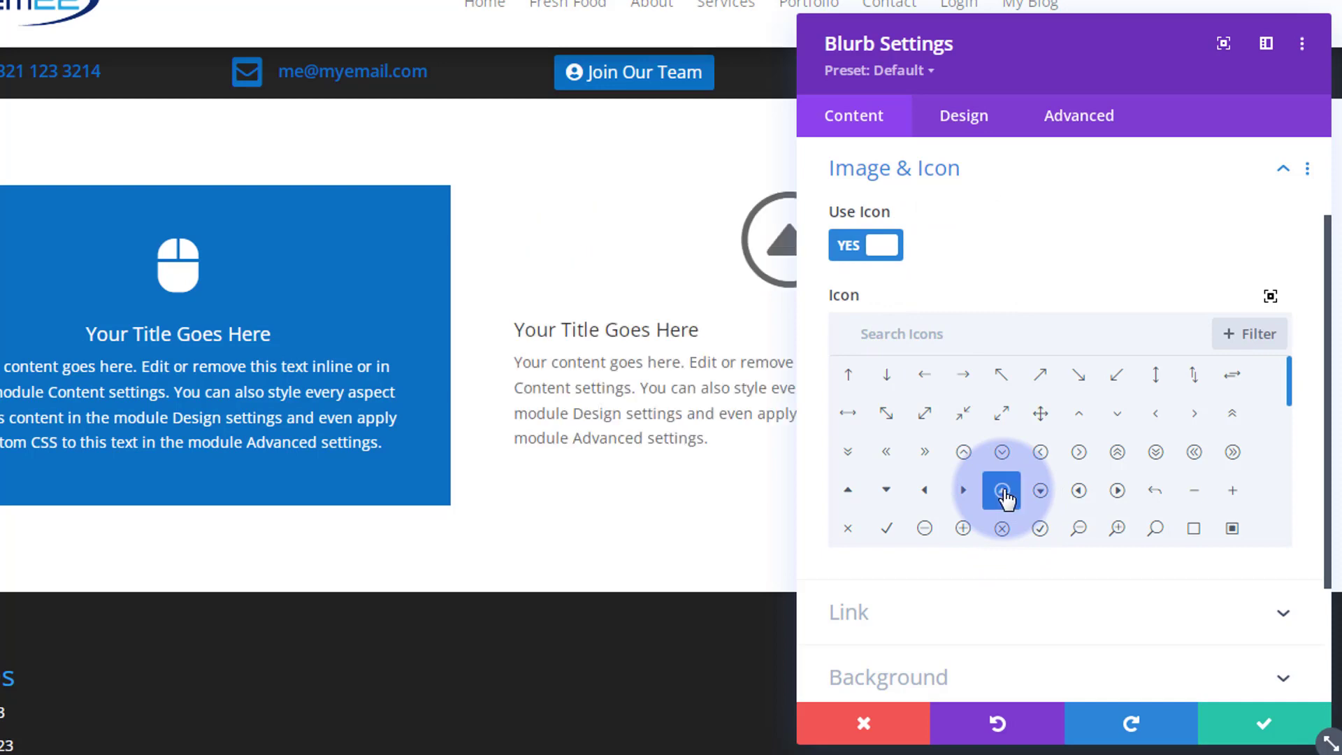
pyautogui.scroll(-3, 1004, 498)
pyautogui.click(959, 613)
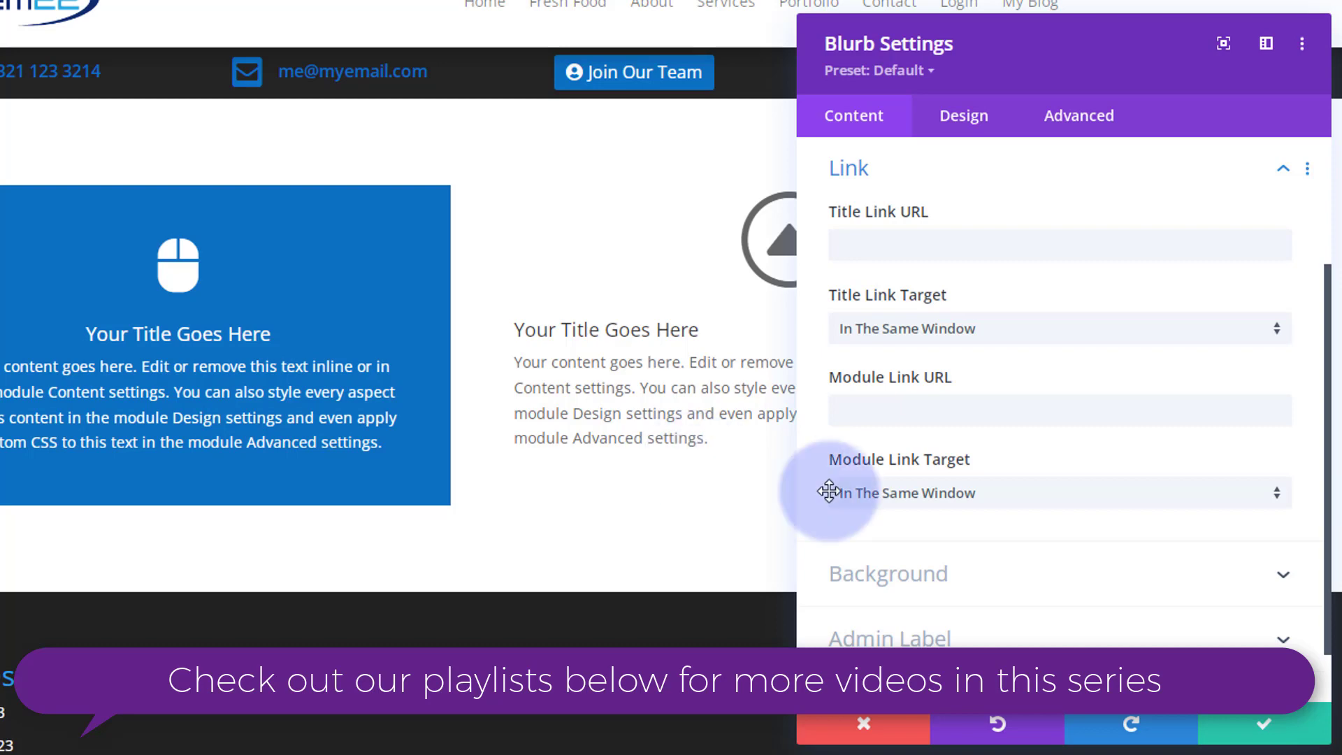
# Fill the blurb background with the purple #8300e9 swatch and dock the settings panel left
pyautogui.click(1021, 576)
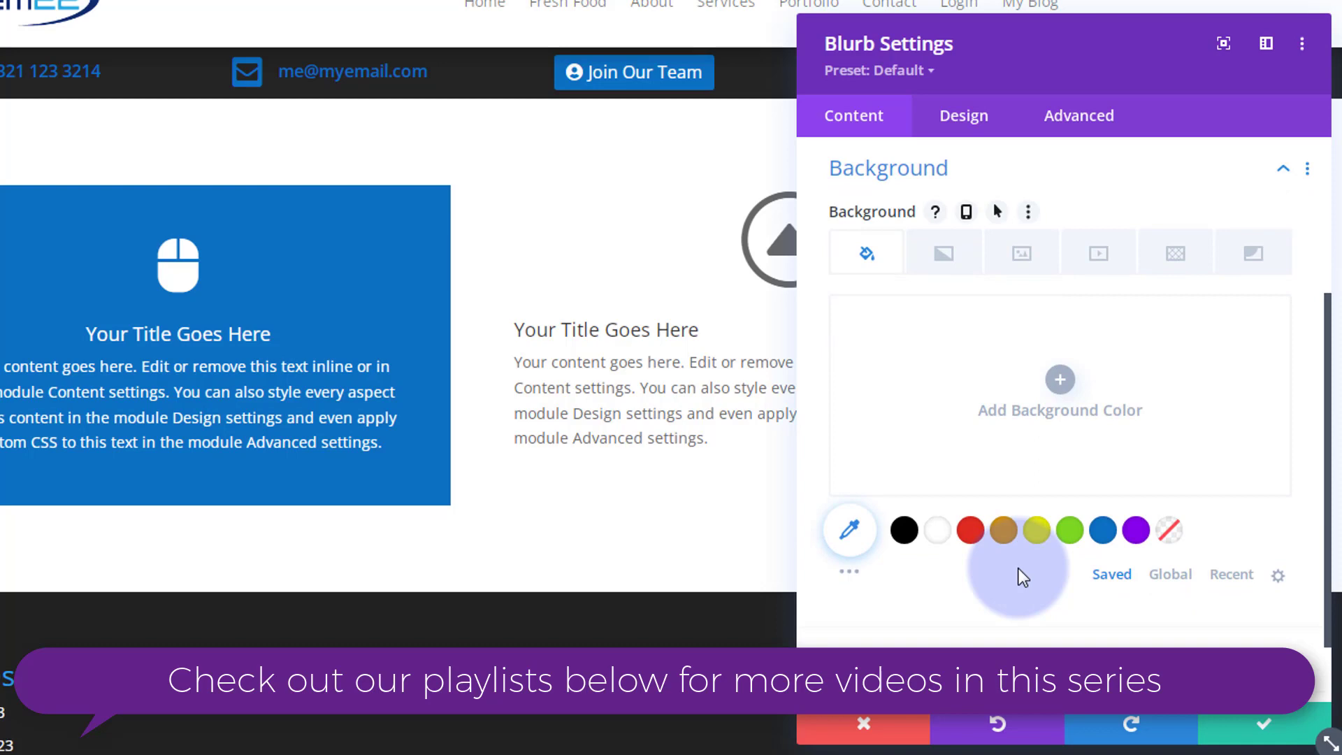
pyautogui.click(1135, 532)
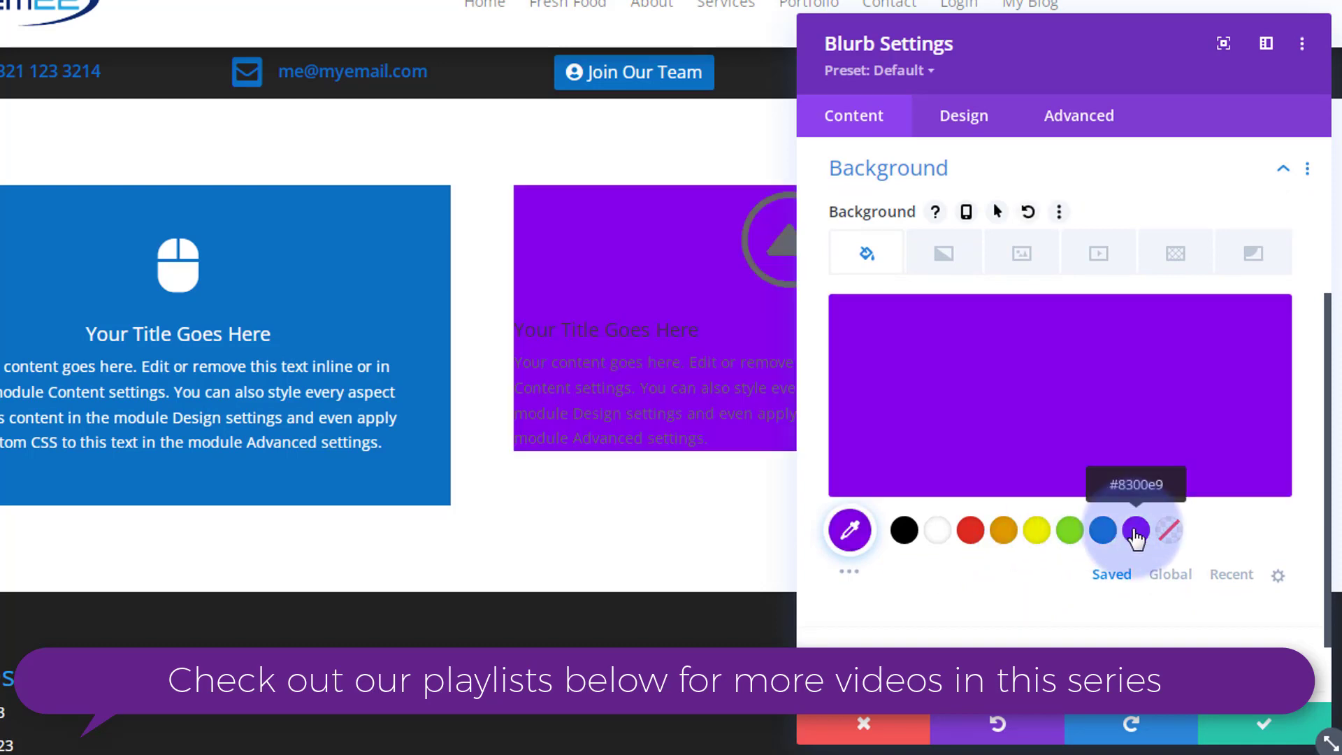
pyautogui.moveTo(1048, 63); pyautogui.dragTo(187, 86)
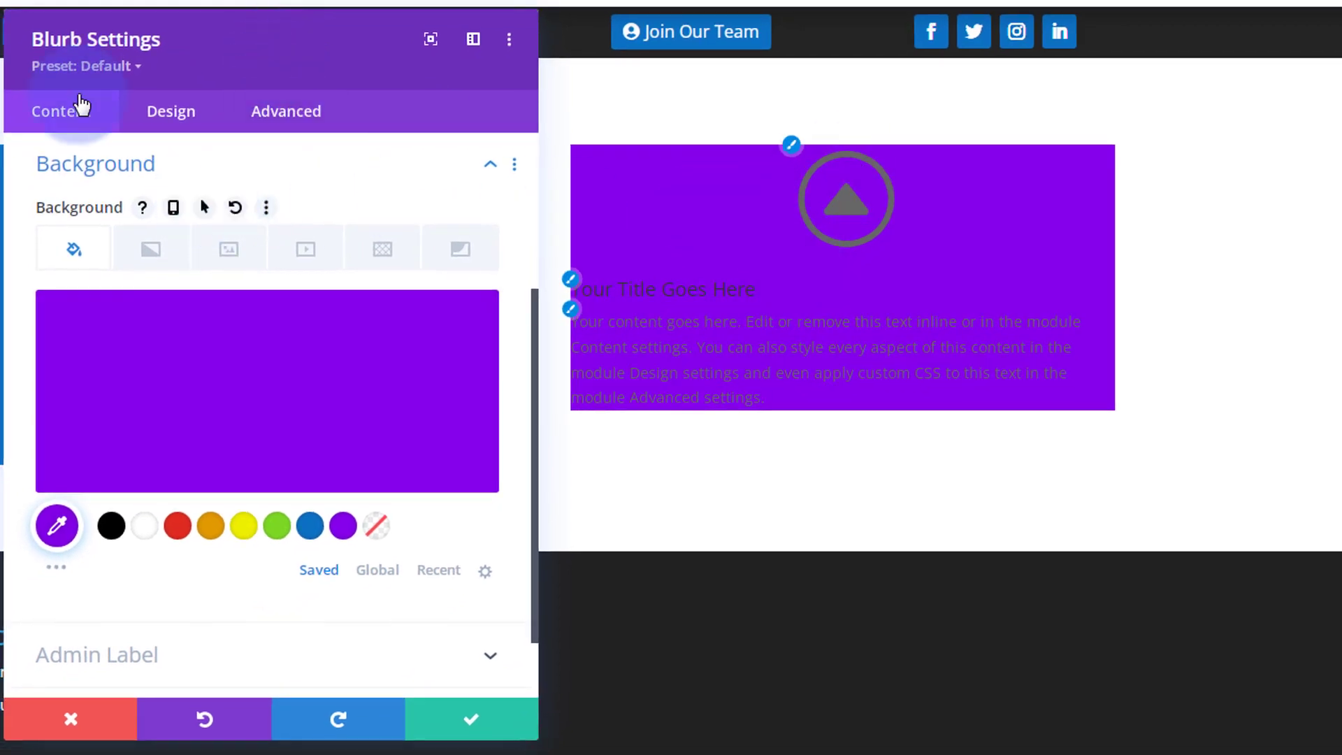
# Make the blurb's icon white with a 50px icon width
pyautogui.click(183, 118)
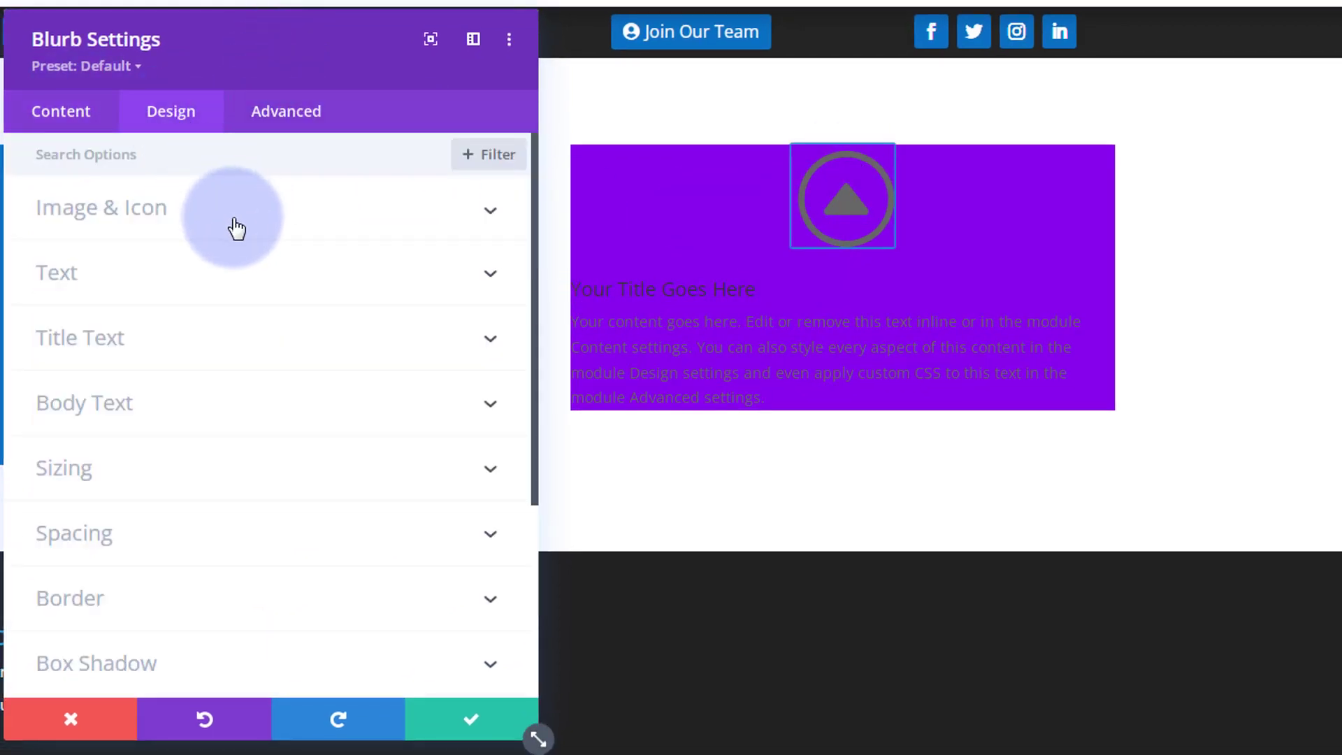
pyautogui.click(236, 220)
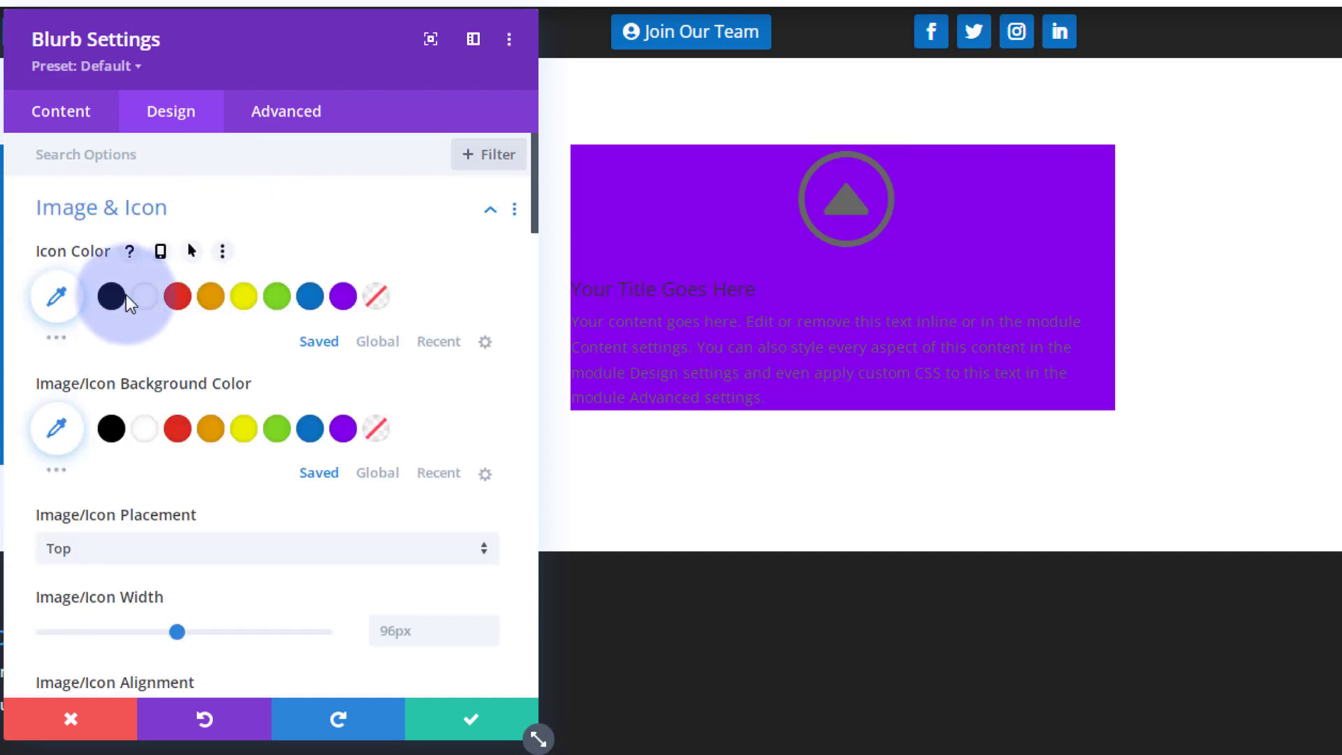
pyautogui.click(149, 305)
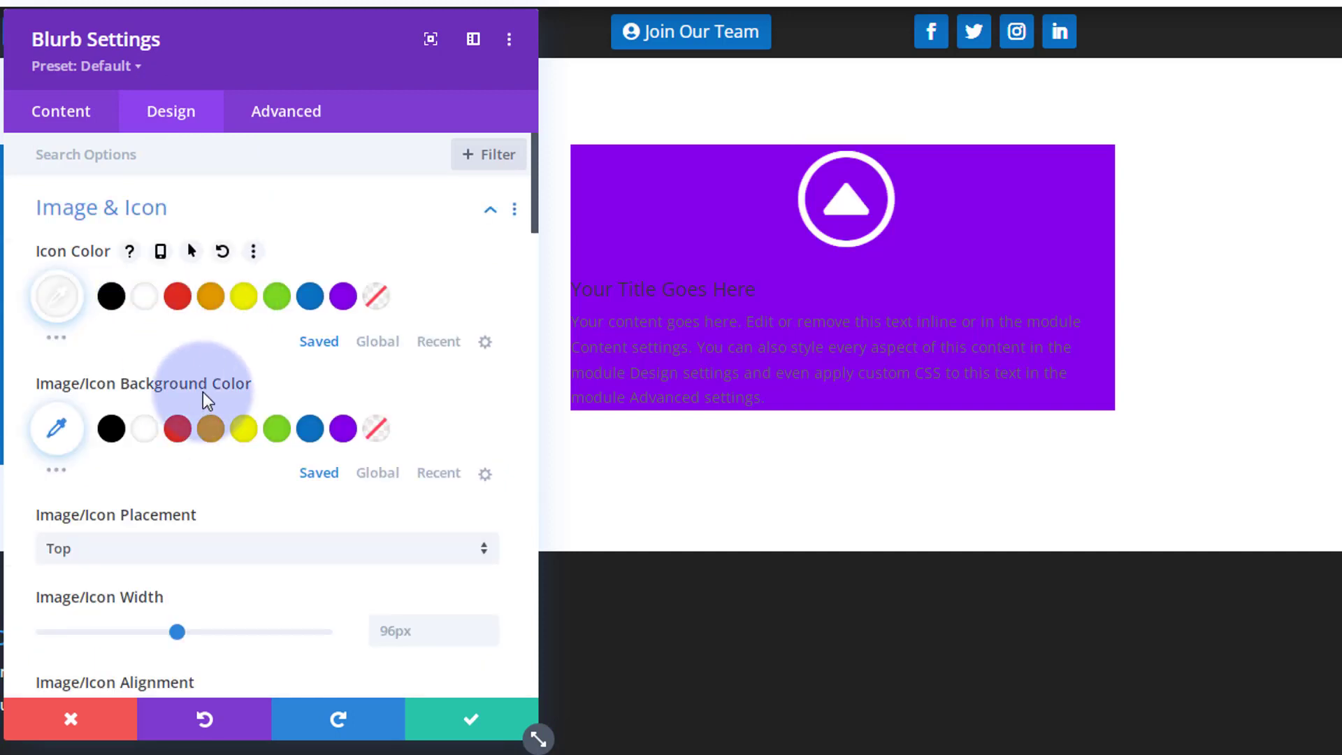
pyautogui.scroll(-3, 239, 408)
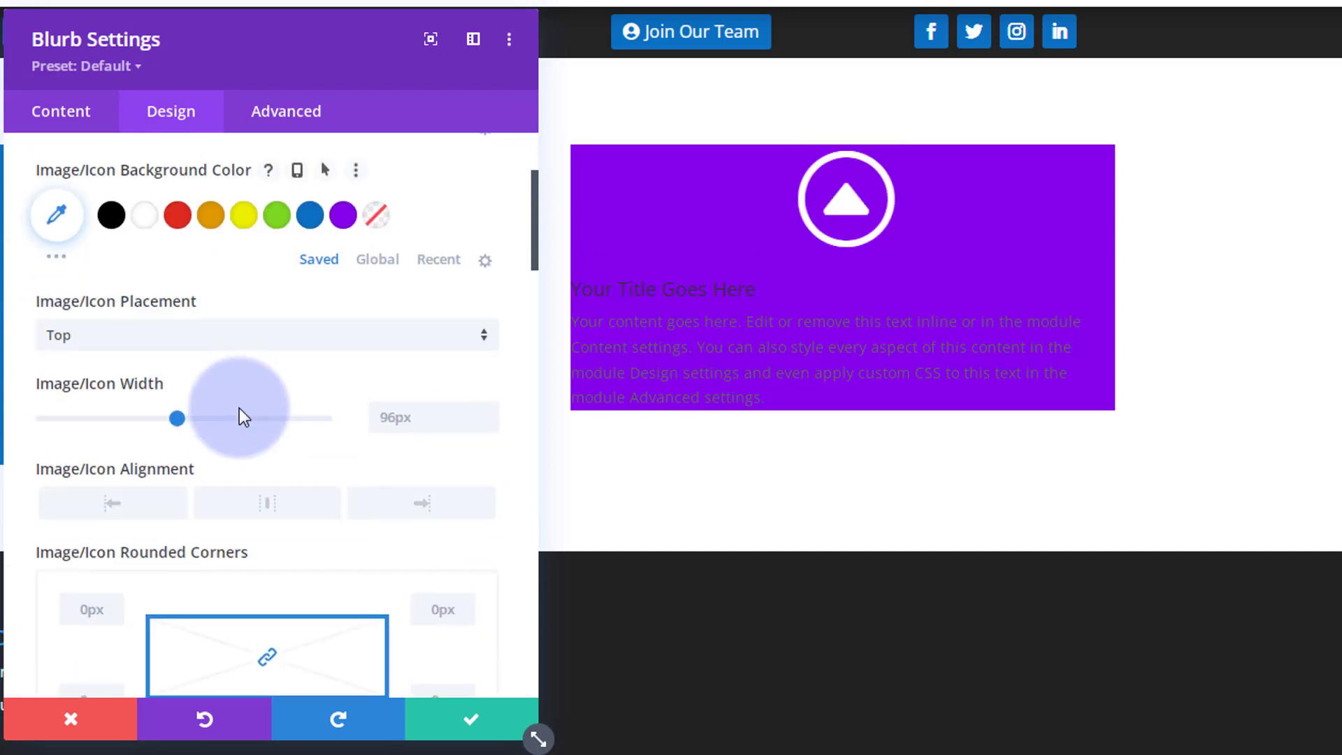
pyautogui.click(379, 413)
pyautogui.write('50px')
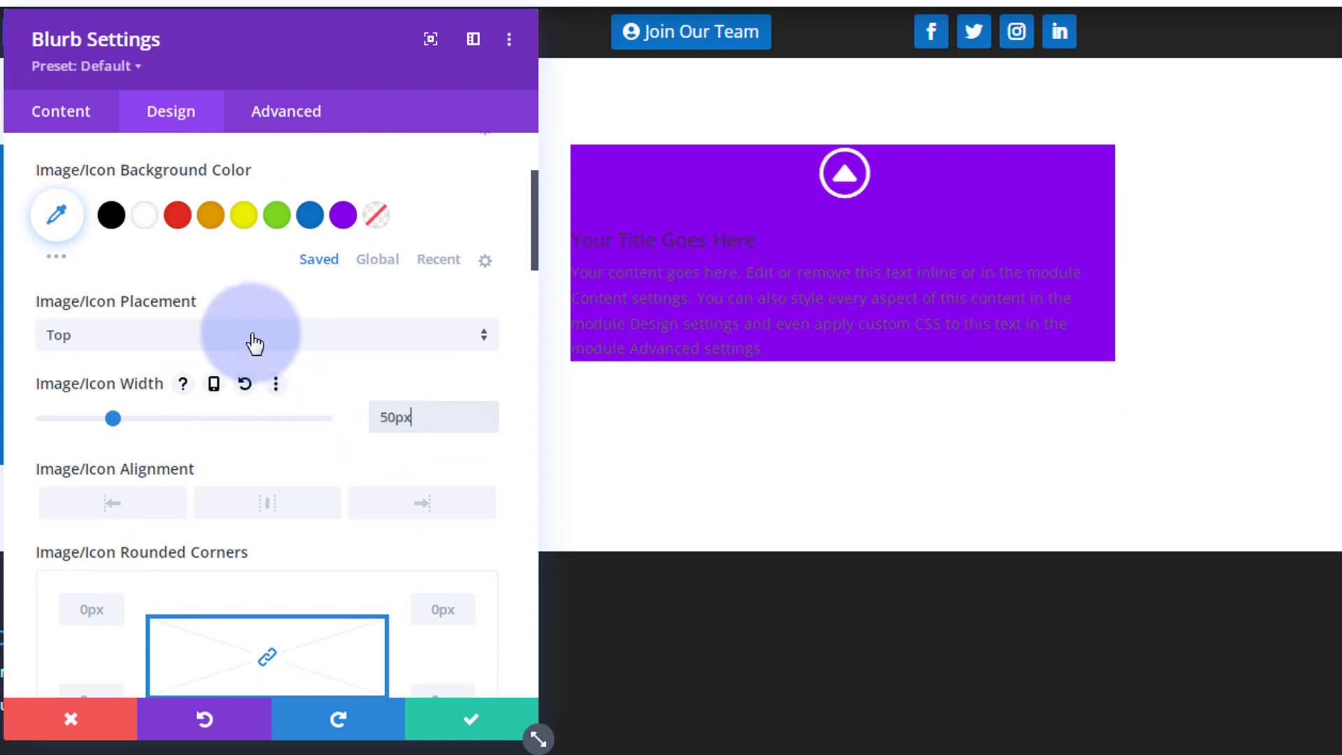
# Centre the blurb's title and body text and set its text colour to Light
pyautogui.scroll(-6, 233, 324)
pyautogui.scroll(-15, 150, 330)
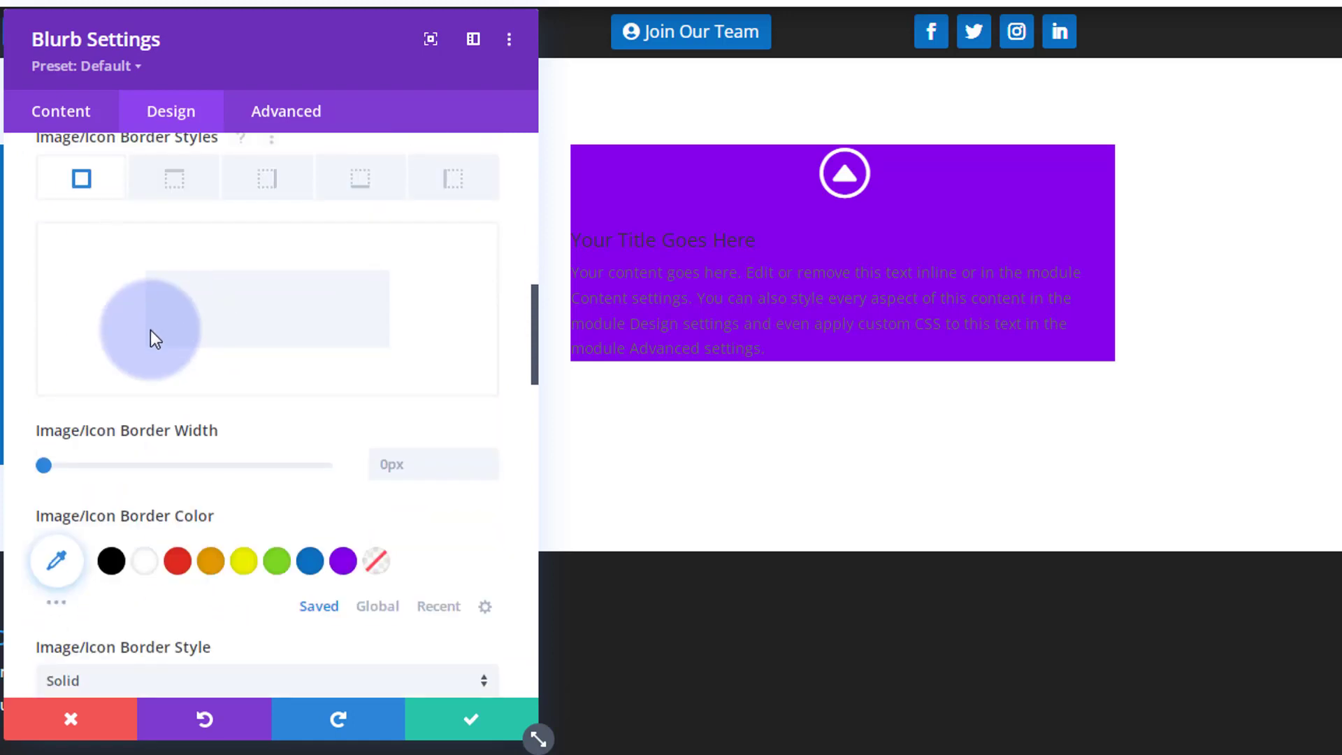
pyautogui.scroll(-5, 147, 342)
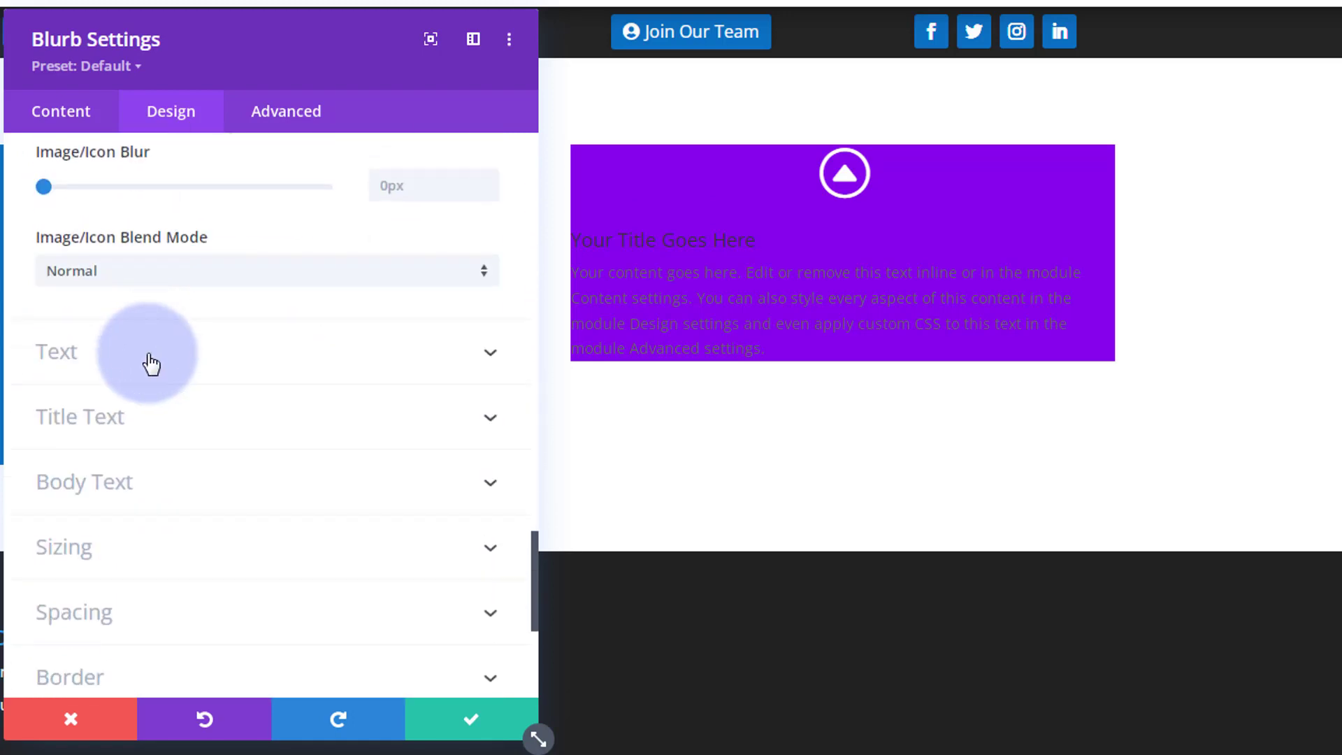
pyautogui.click(168, 358)
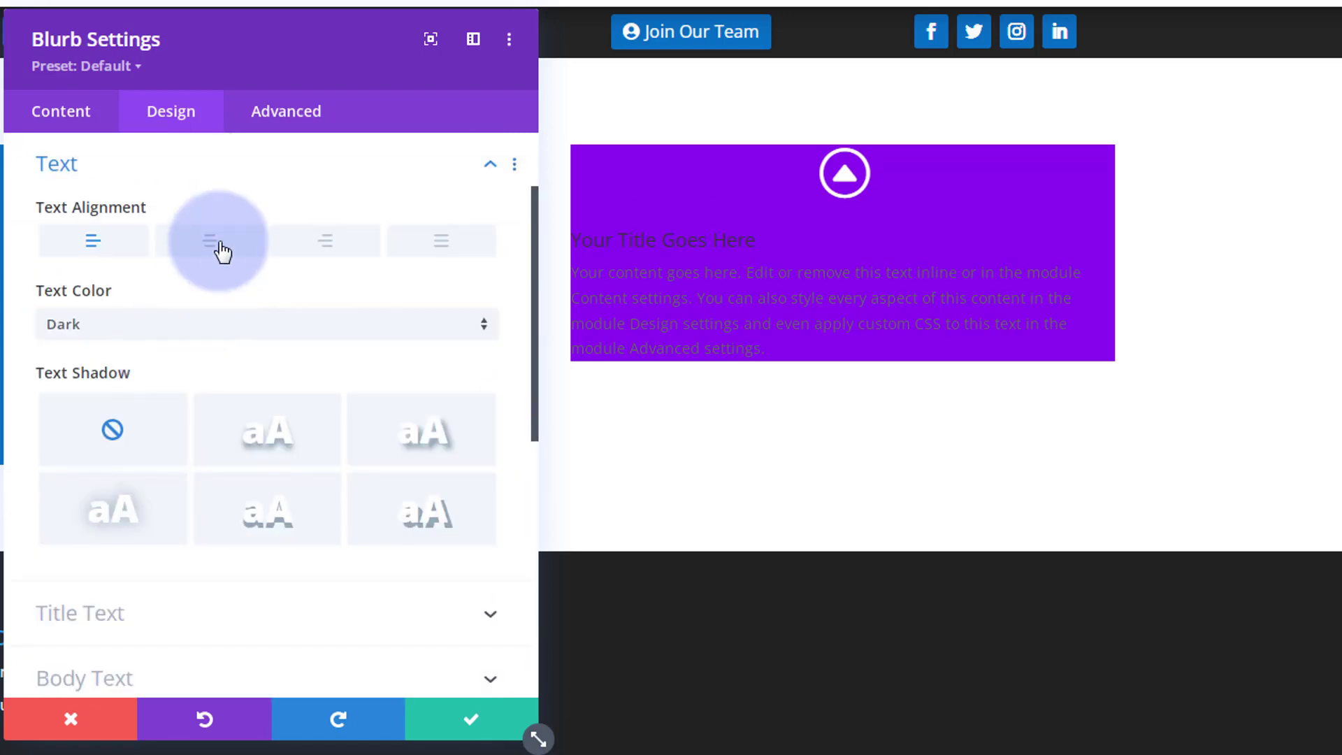
pyautogui.click(214, 245)
pyautogui.click(217, 326)
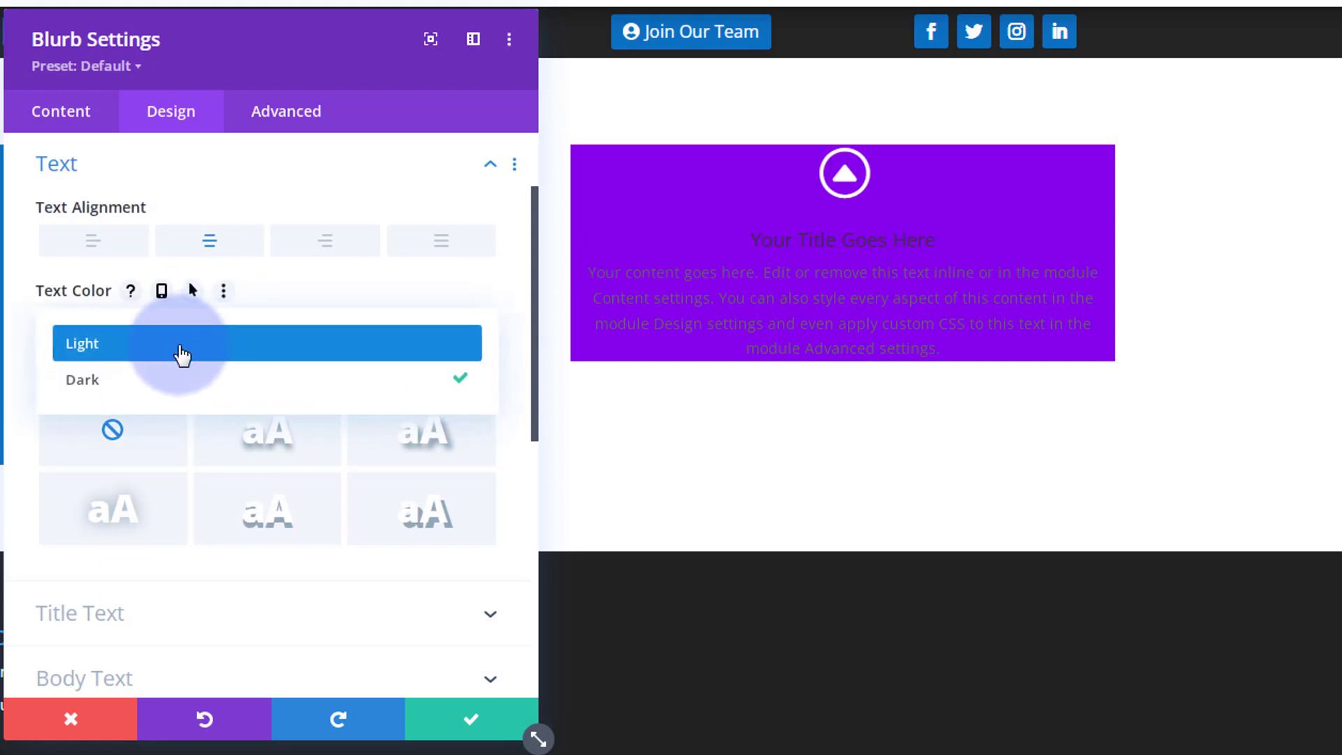
pyautogui.click(181, 346)
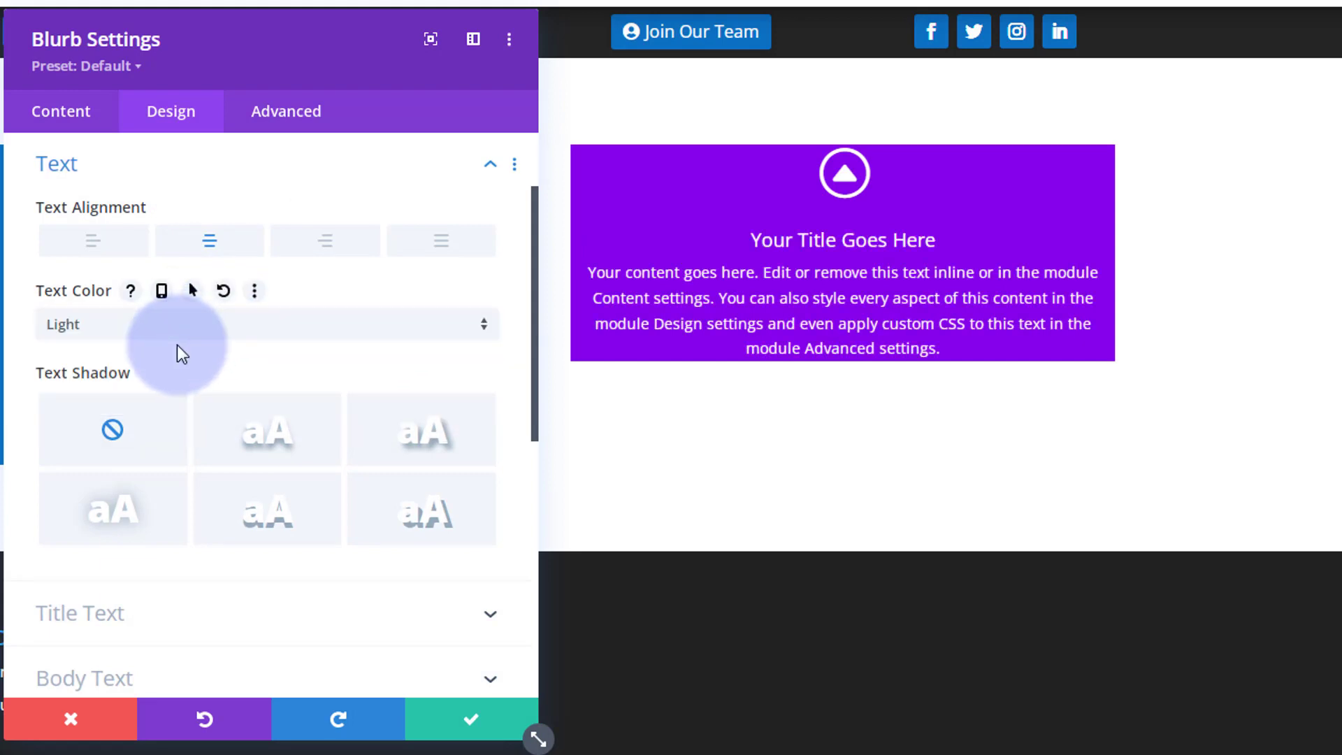
# Set the blurb's top, bottom, left and right padding to 50px, linking opposite sides
pyautogui.scroll(-8, 177, 346)
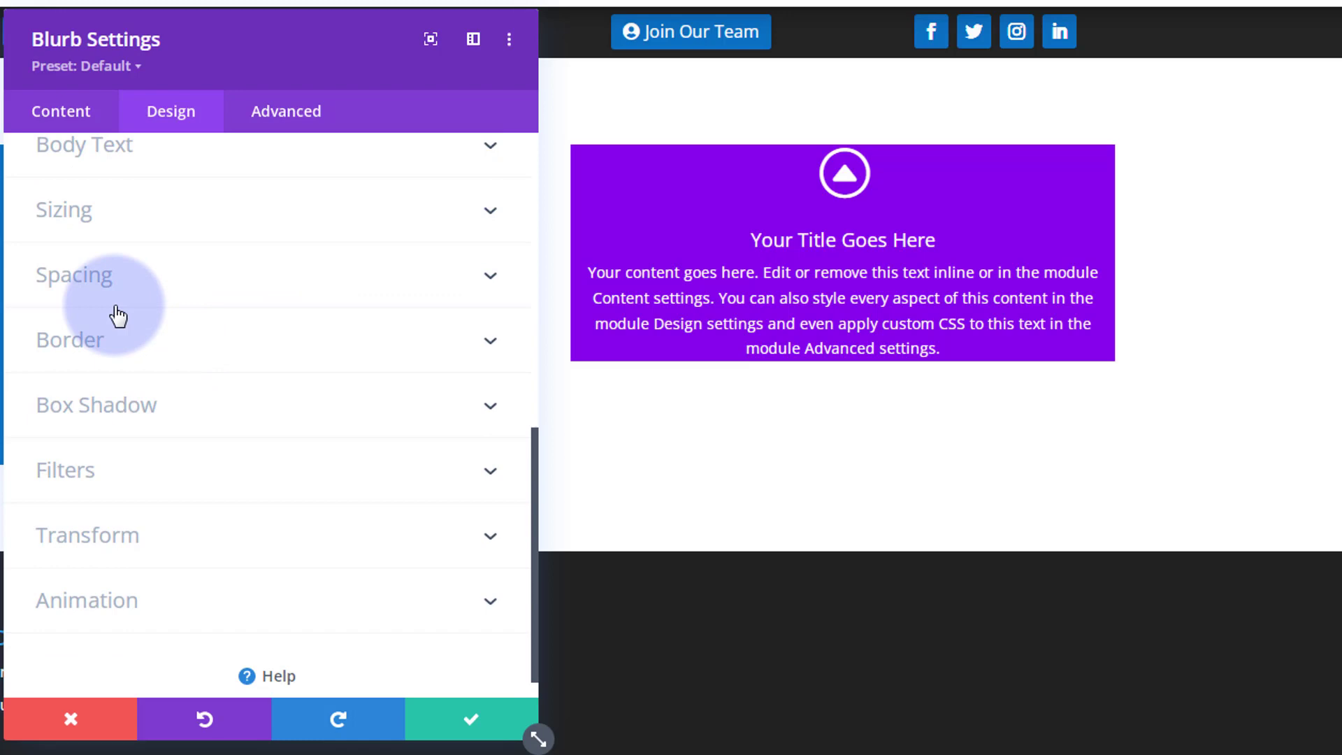
pyautogui.click(174, 296)
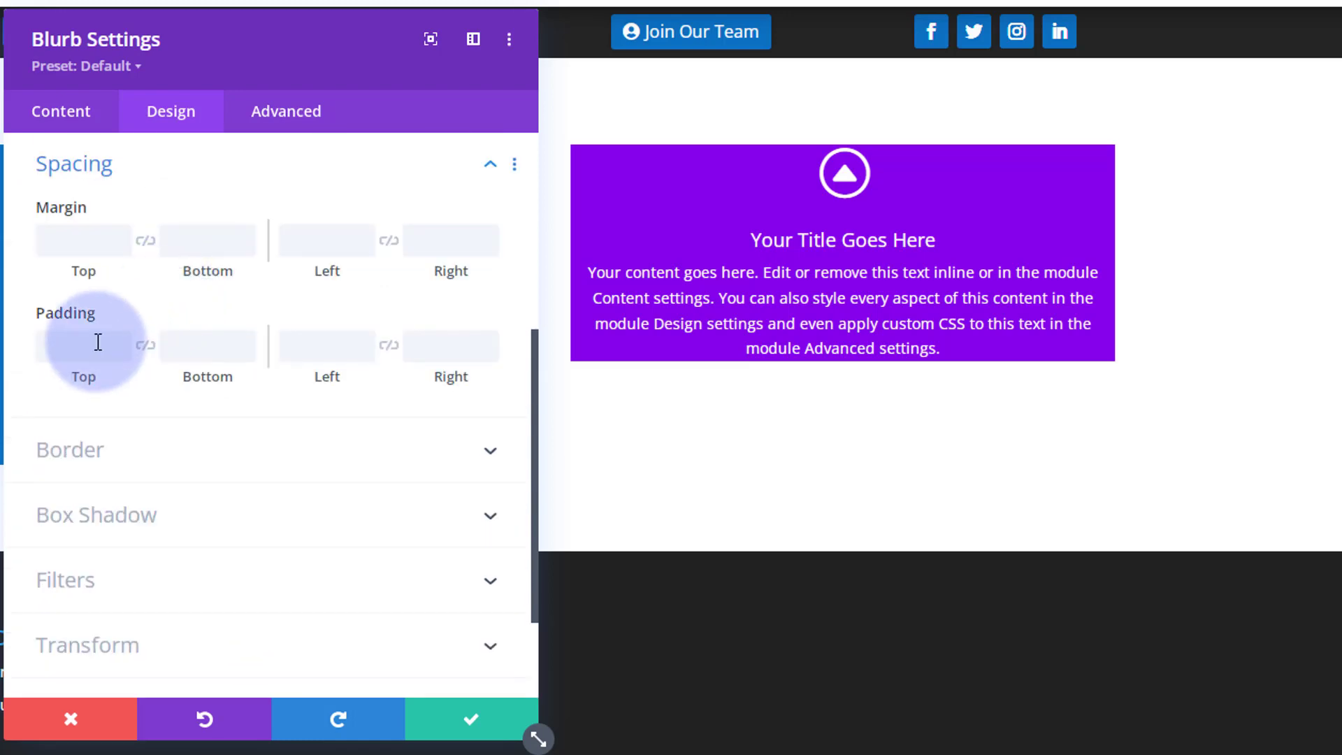
pyautogui.click(78, 350)
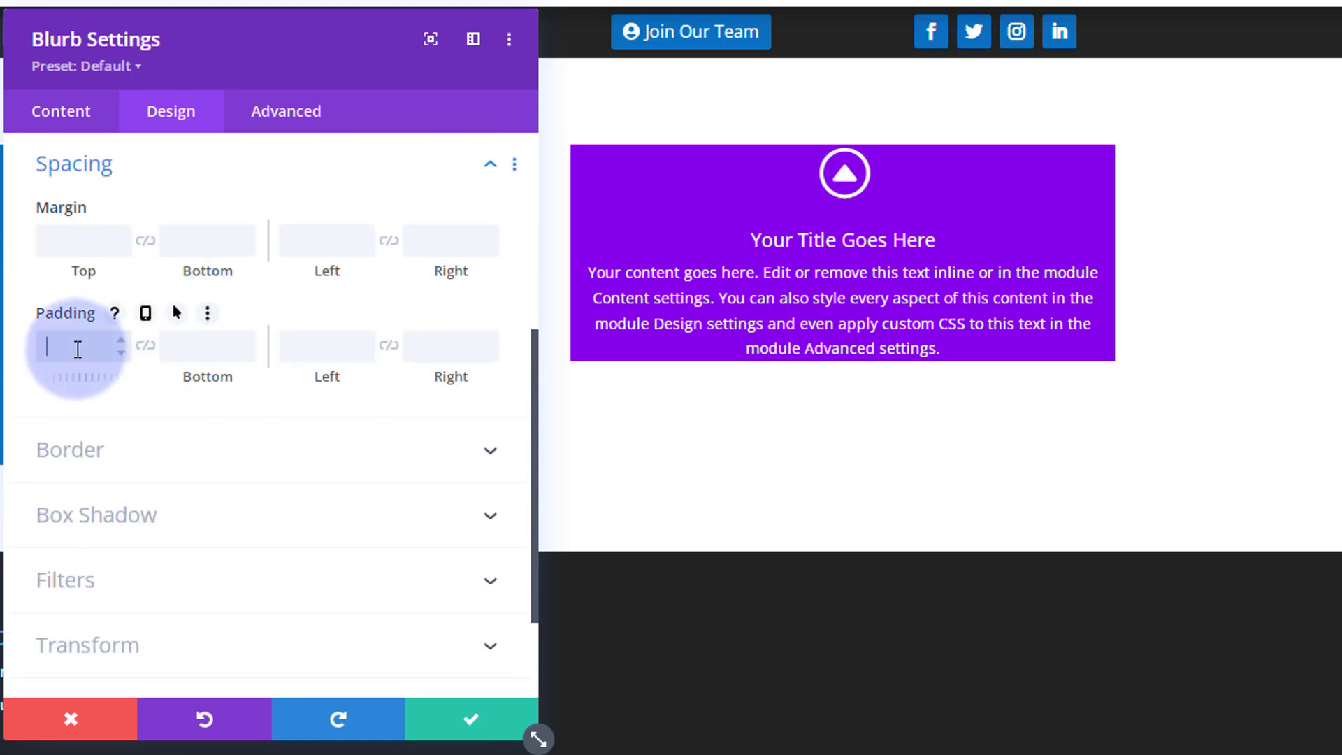
pyautogui.write('50')
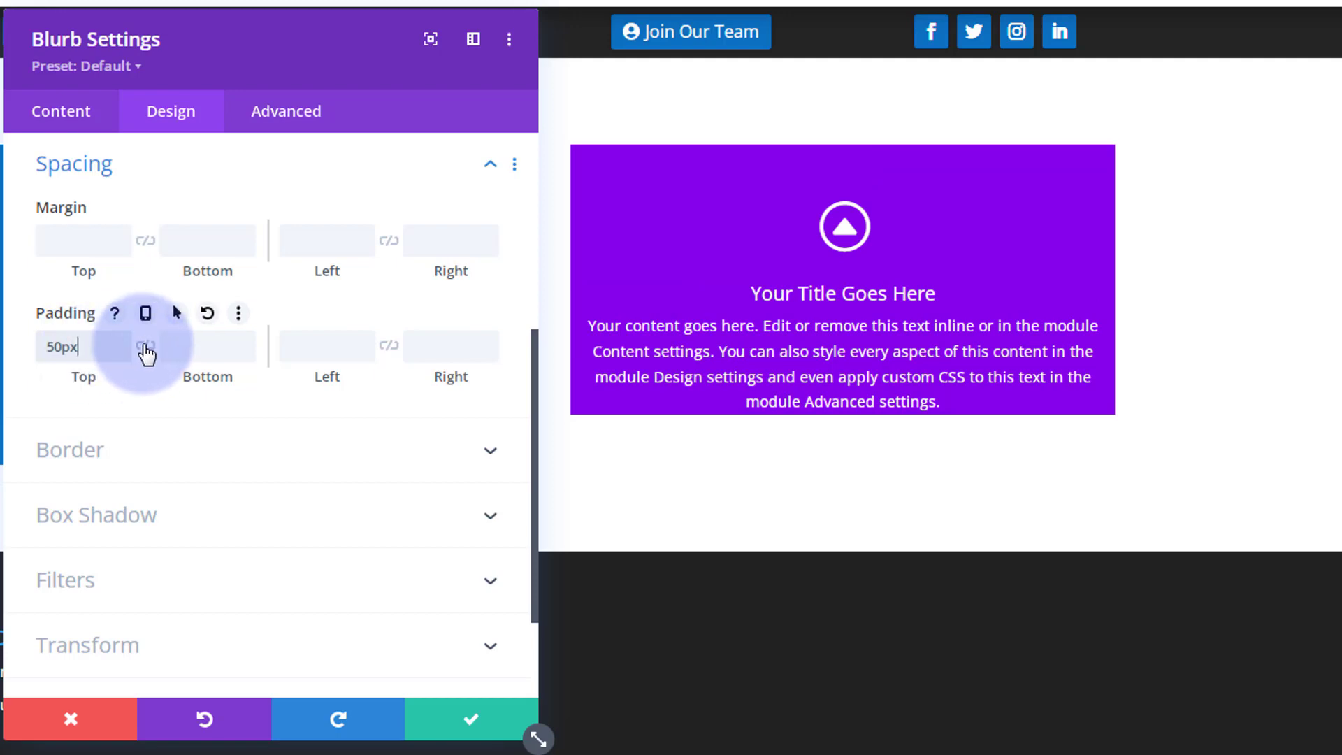
pyautogui.click(145, 347)
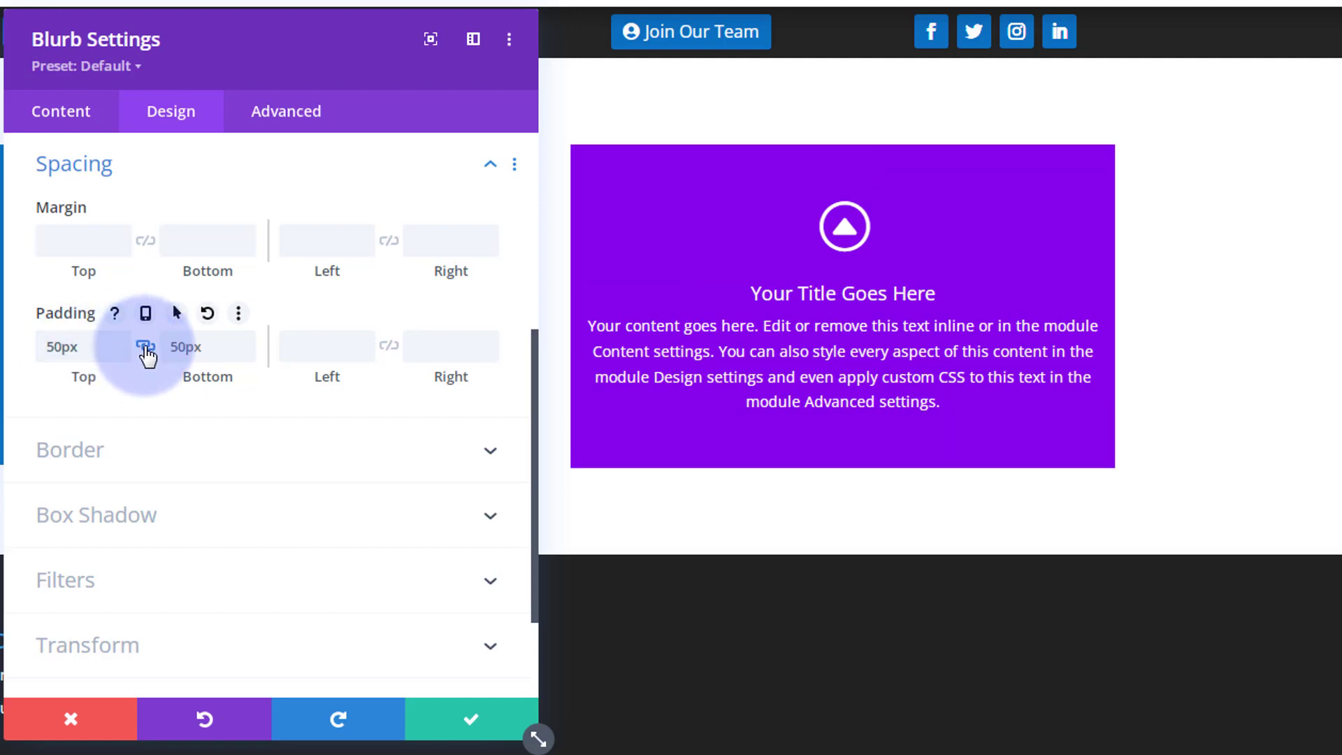
pyautogui.click(304, 353)
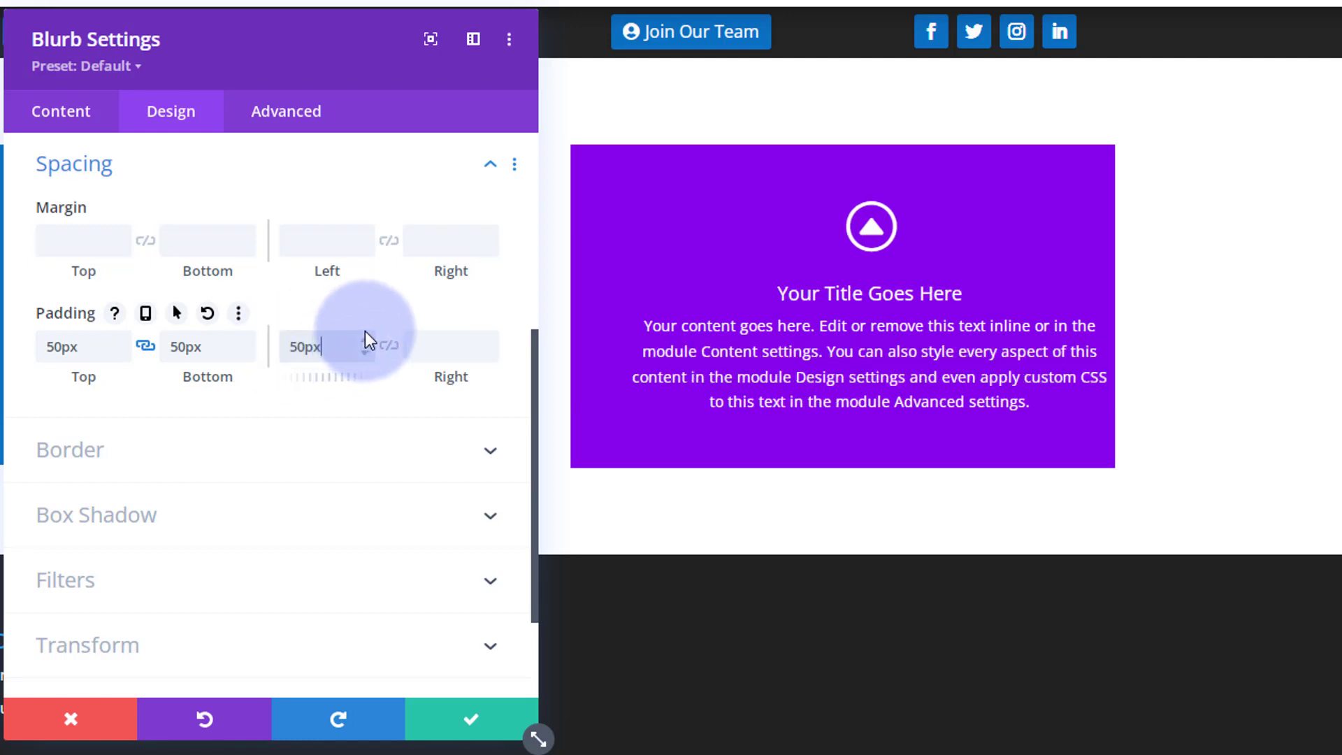
pyautogui.click(390, 347)
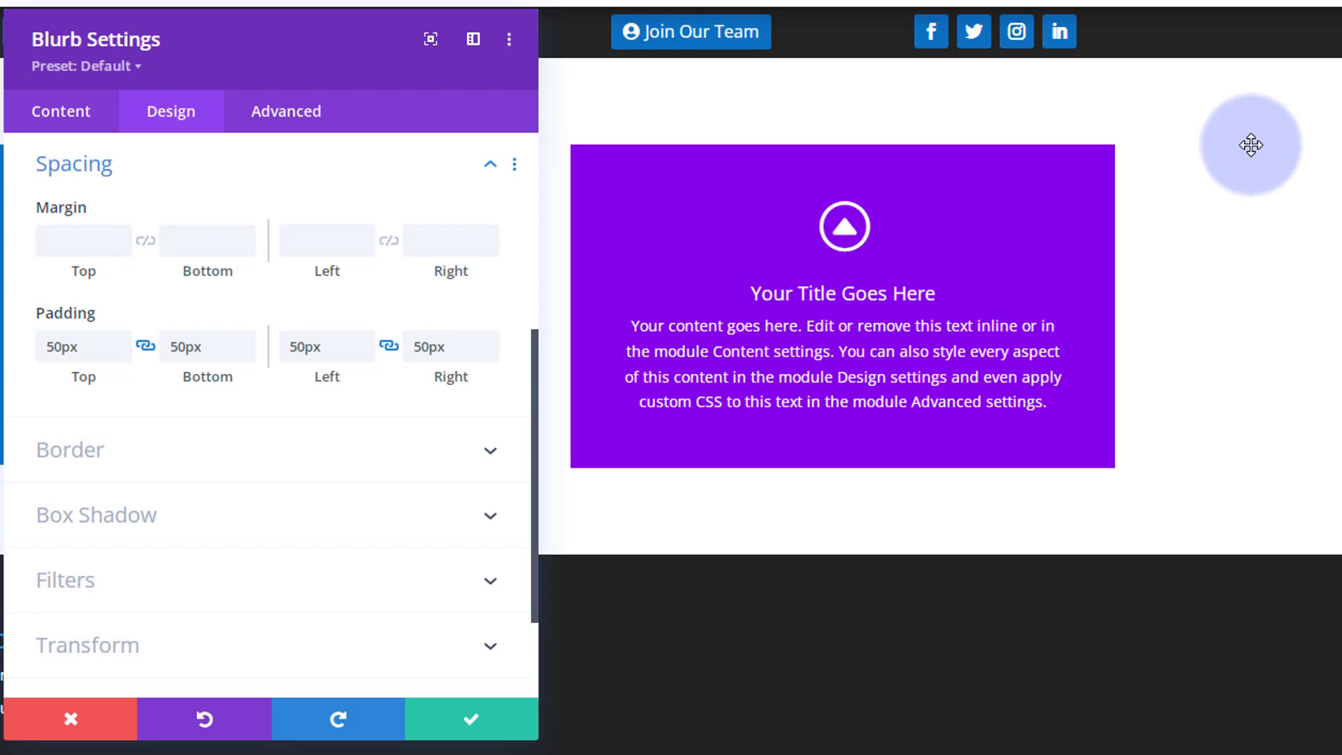
# Save the blurb, then go to the second column's Background Image options via Row Settings
pyautogui.click(489, 718)
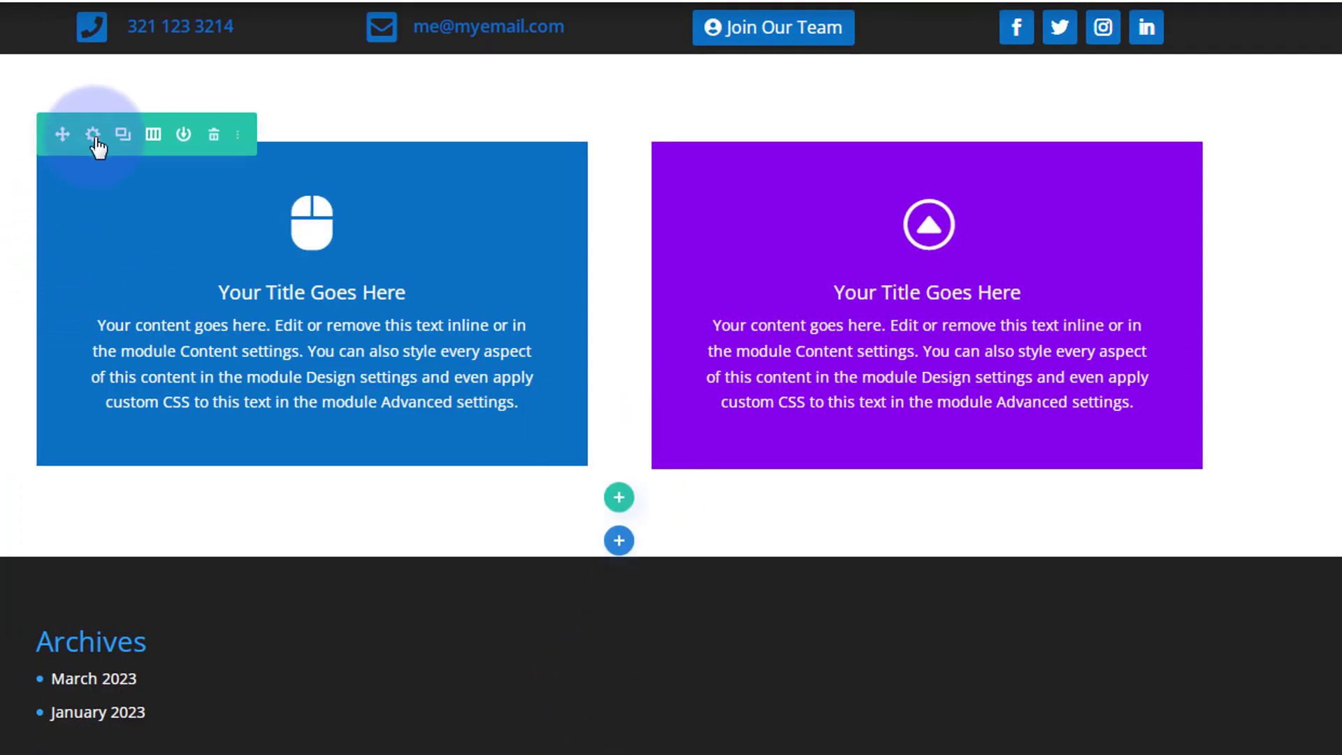
pyautogui.click(92, 136)
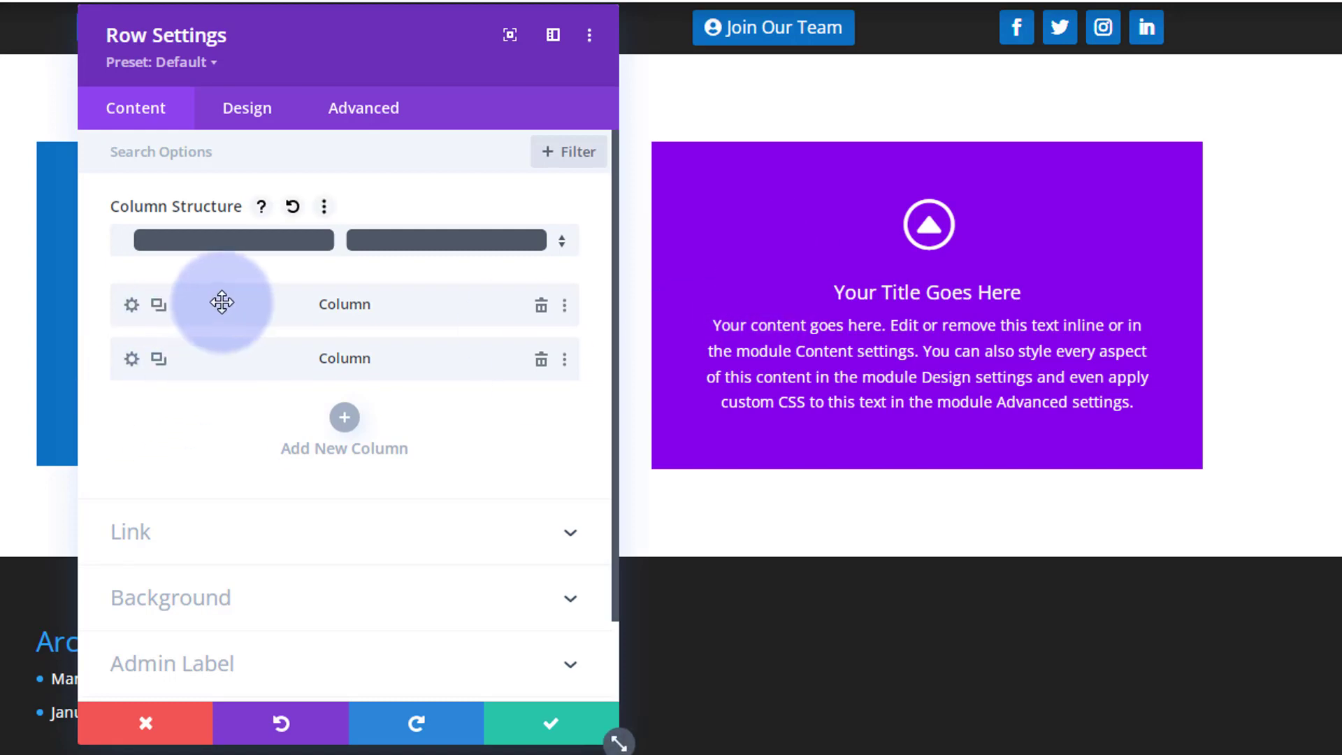
pyautogui.click(131, 360)
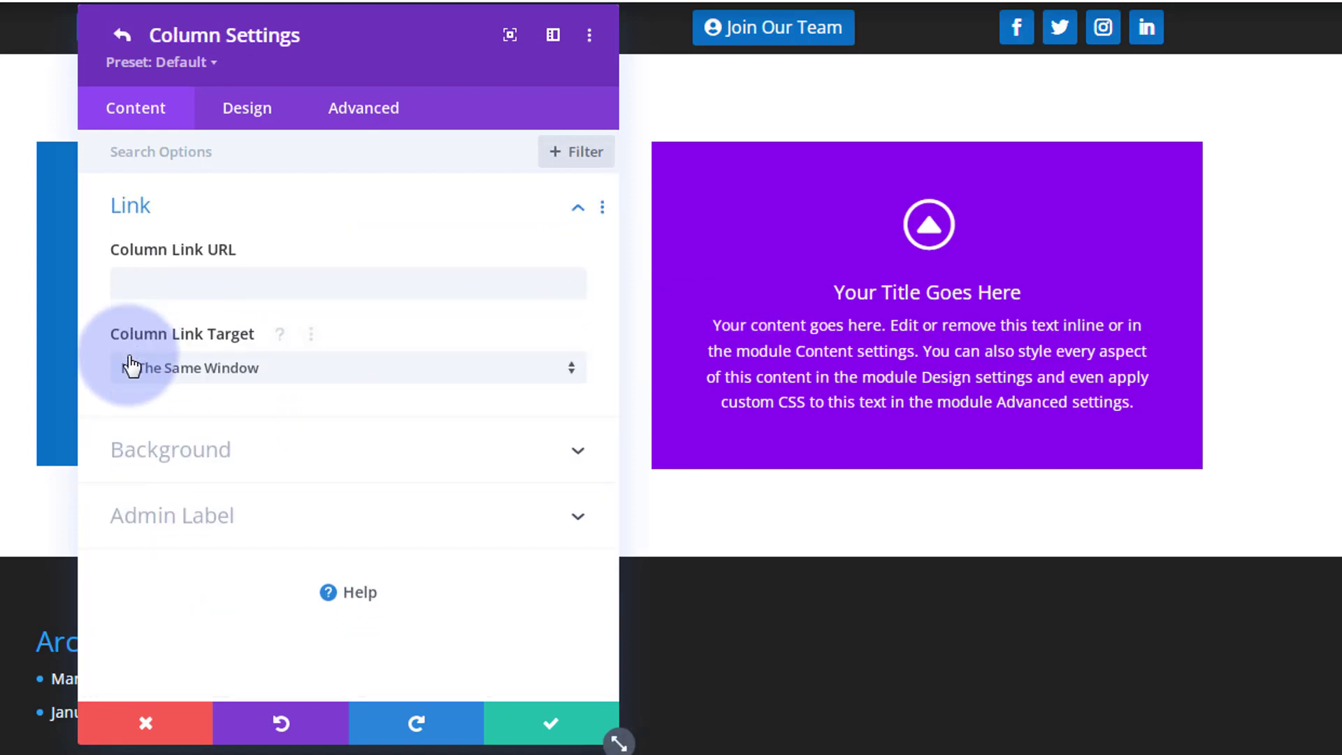
pyautogui.click(365, 452)
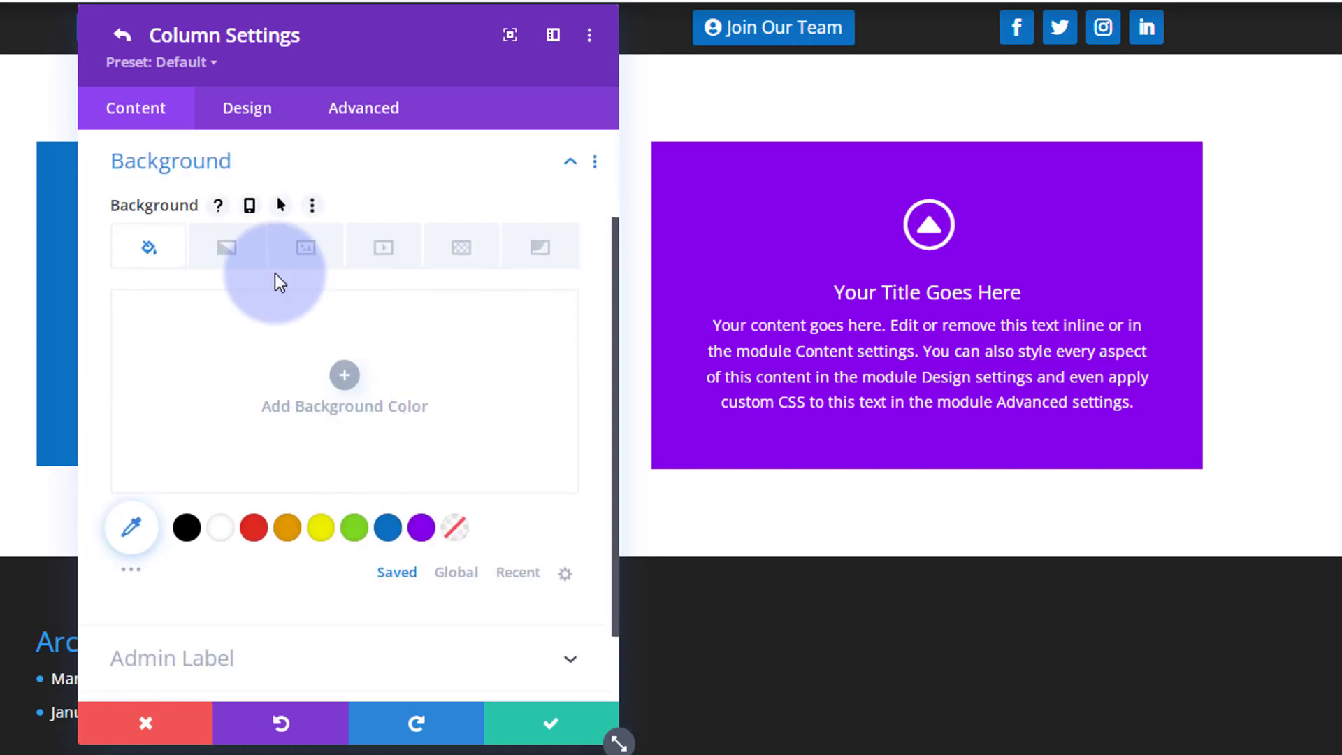
pyautogui.click(310, 256)
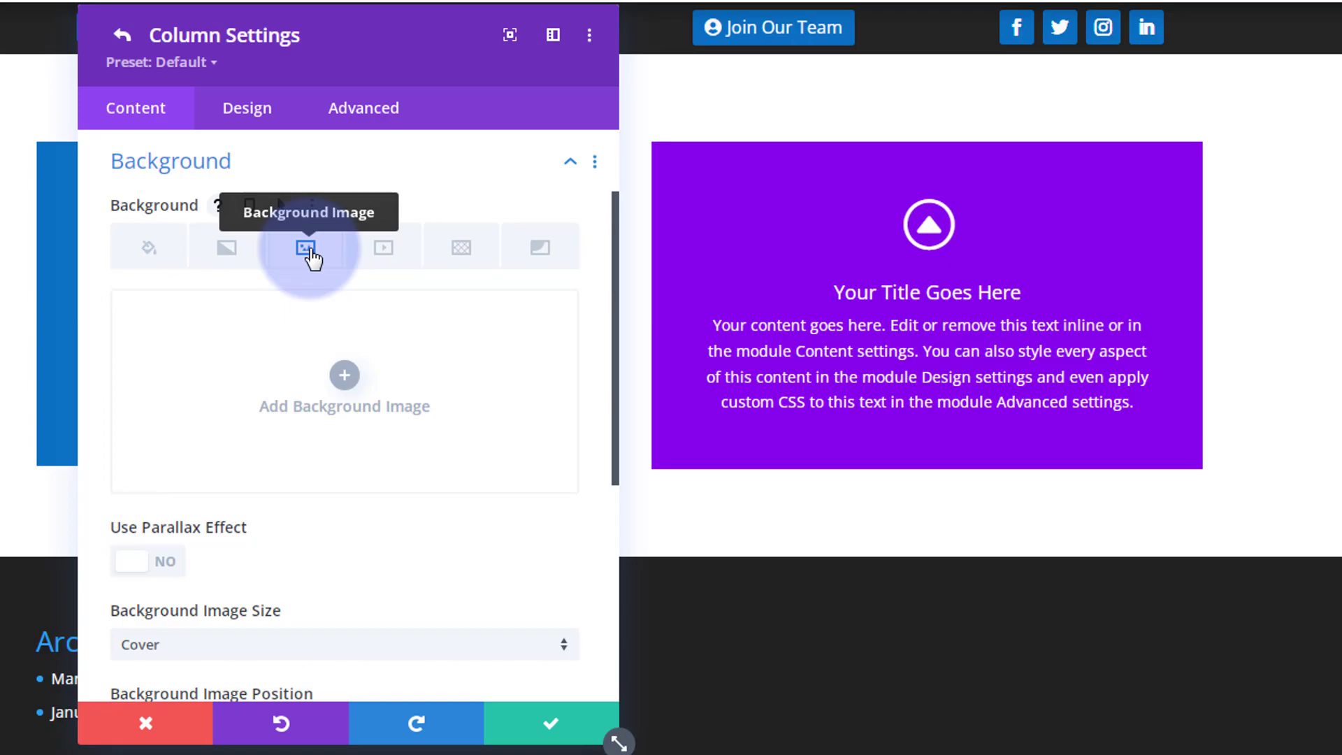
# Upload the robot-tiger image to the Media Library and use it as the second column's background
pyautogui.click(345, 375)
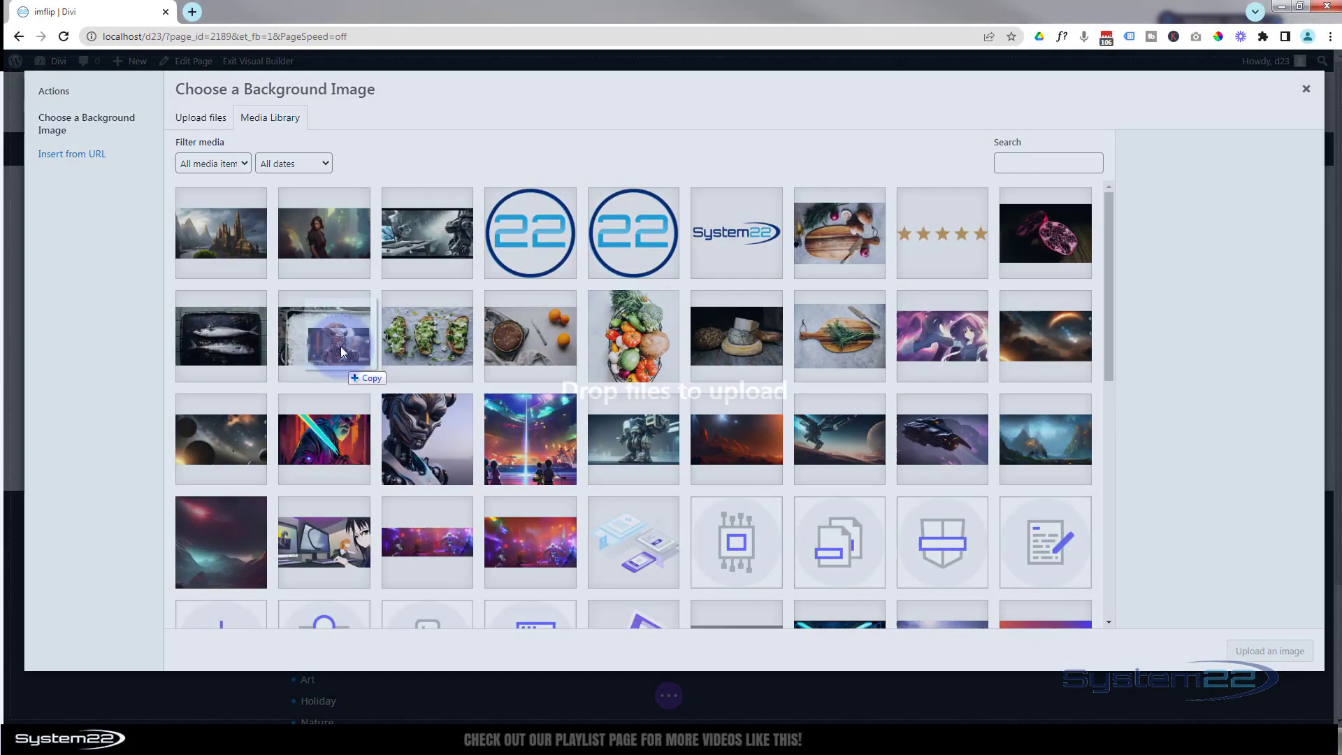
pyautogui.moveTo(345, 375); pyautogui.dragTo(262, 399)
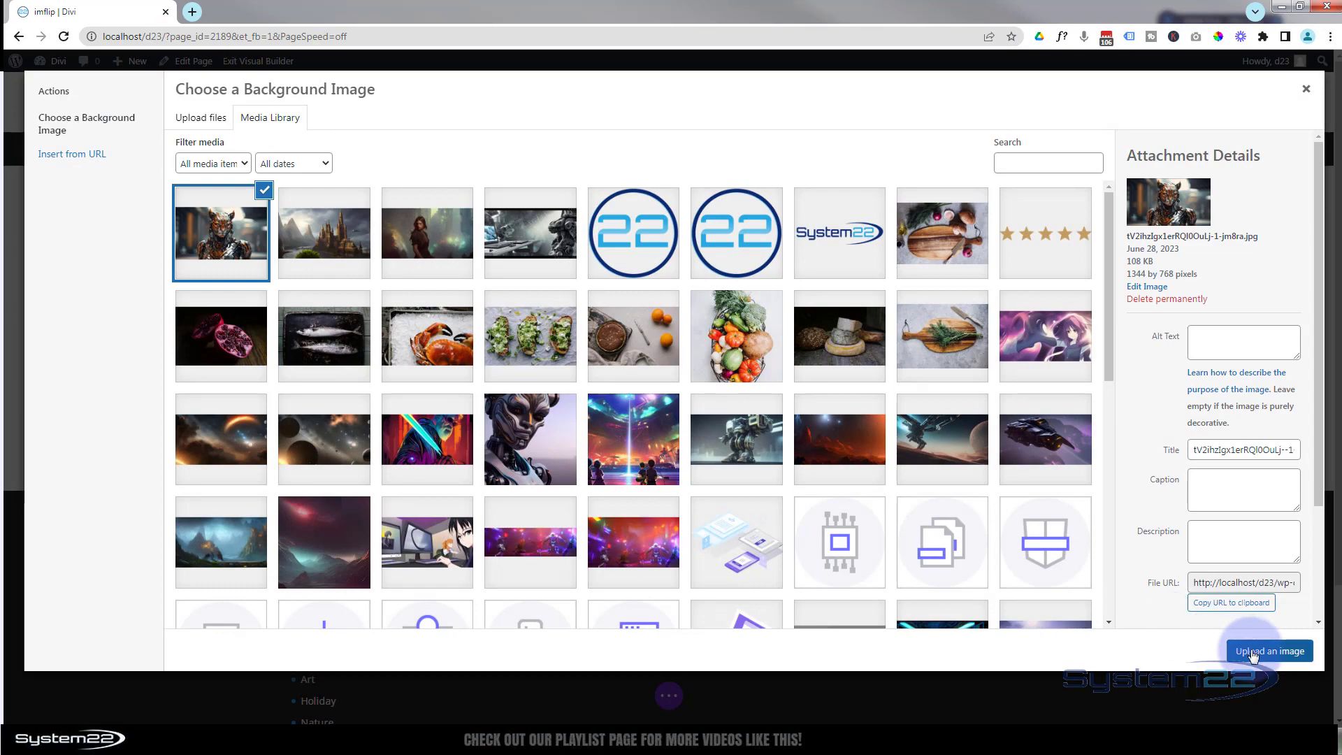
pyautogui.click(1256, 652)
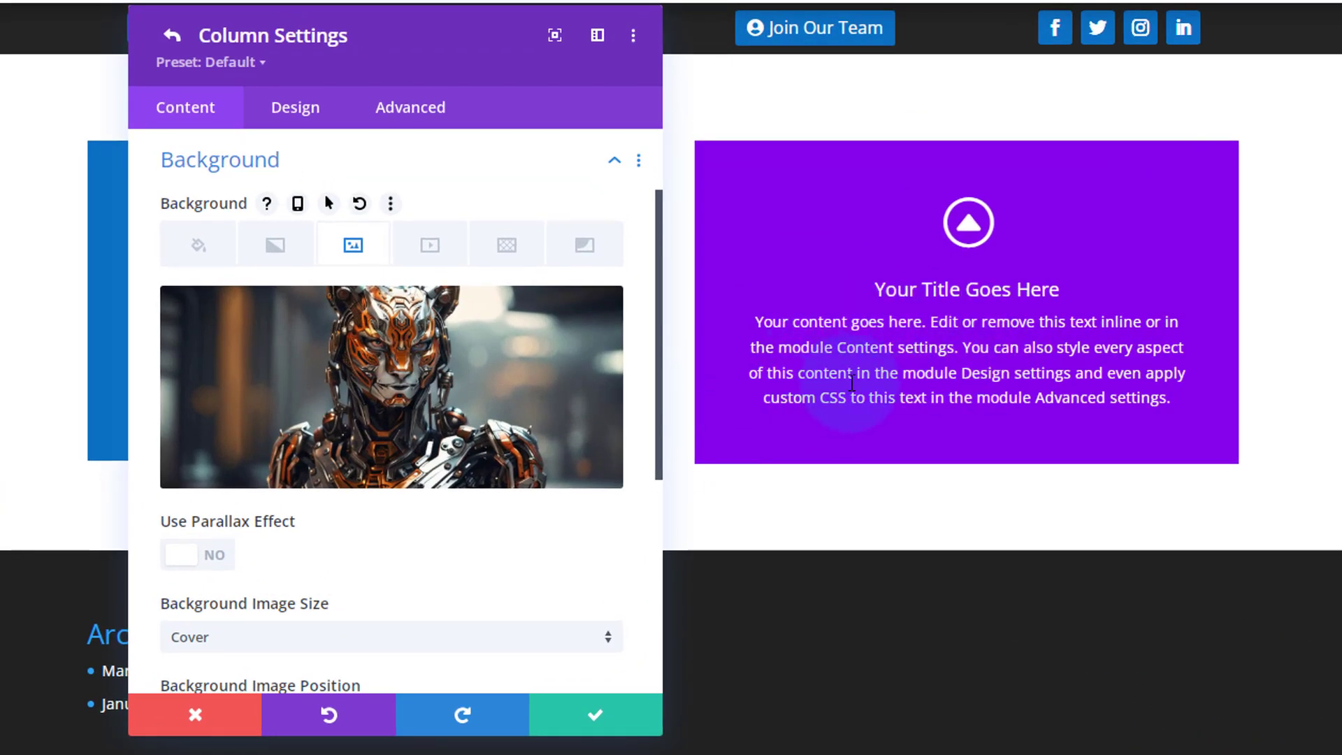
pyautogui.scroll(-2, 521, 567)
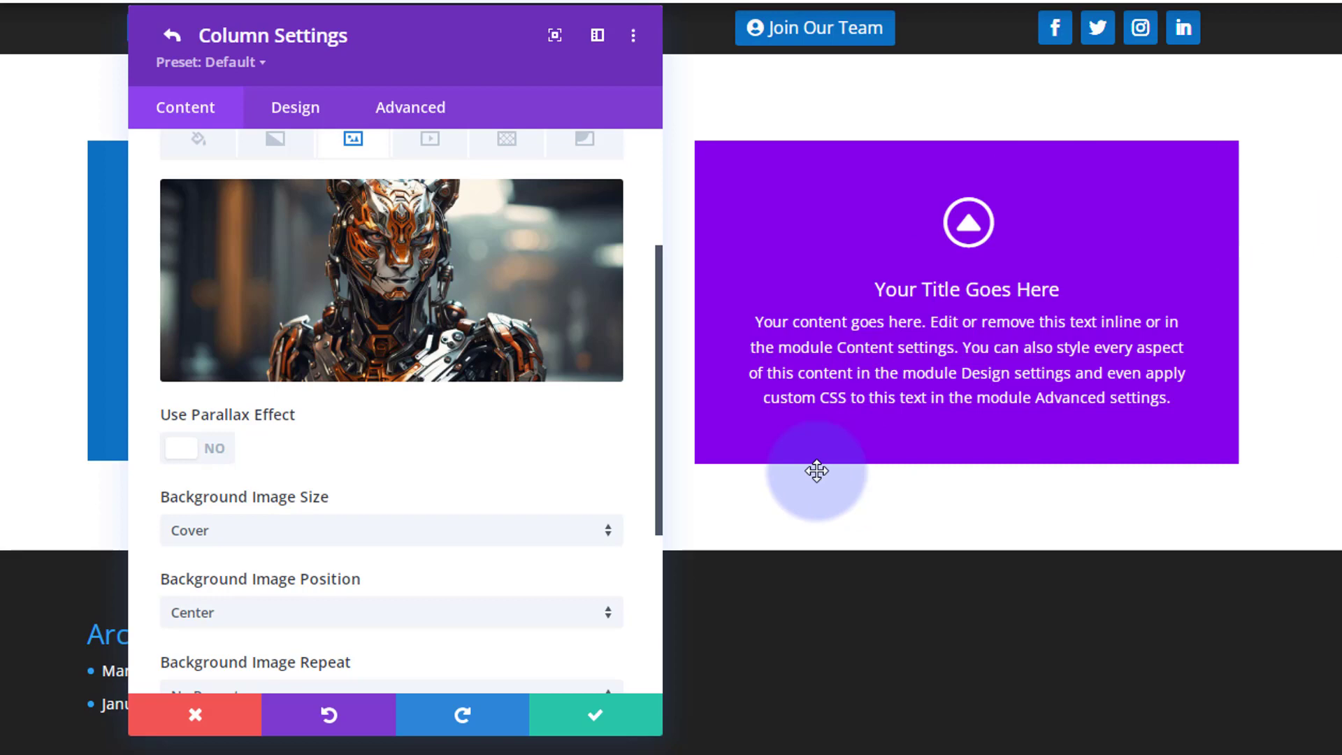
pyautogui.scroll(-1, 427, 506)
pyautogui.scroll(-3, 425, 498)
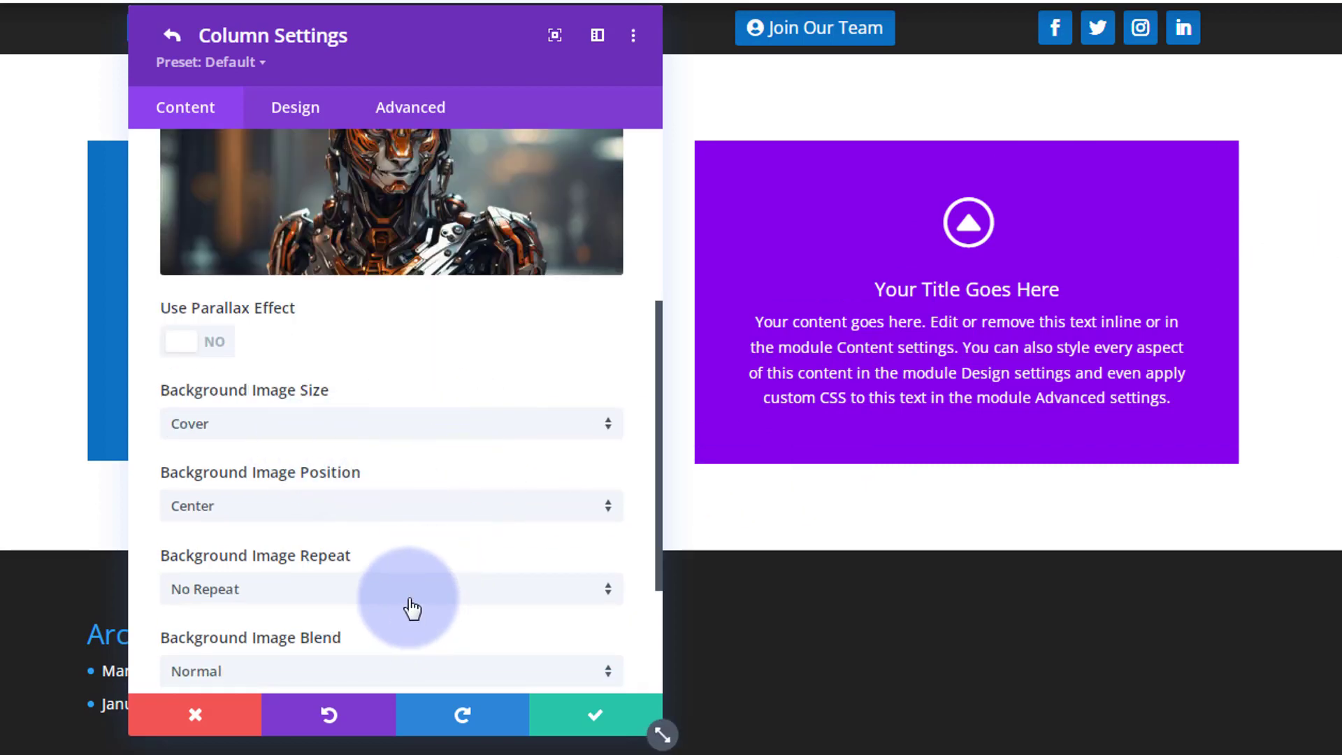
pyautogui.scroll(-5, 412, 610)
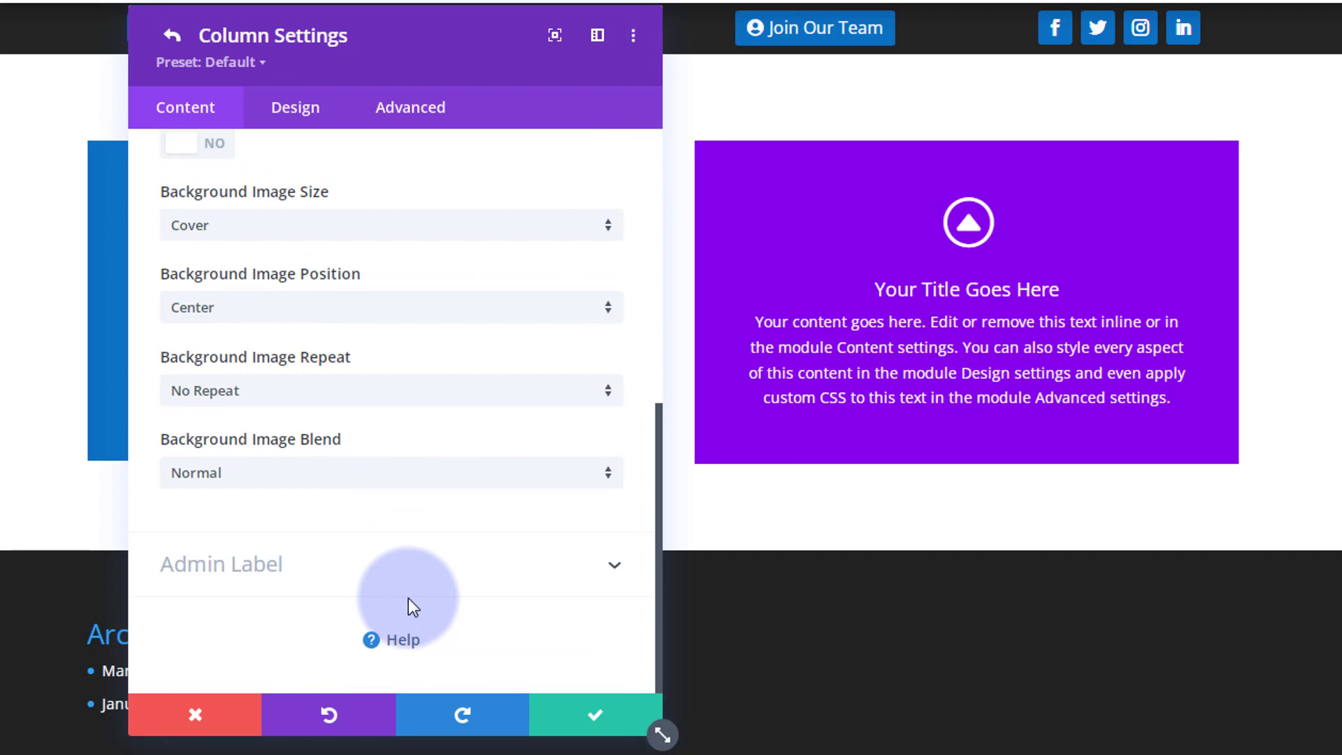
pyautogui.scroll(8, 410, 605)
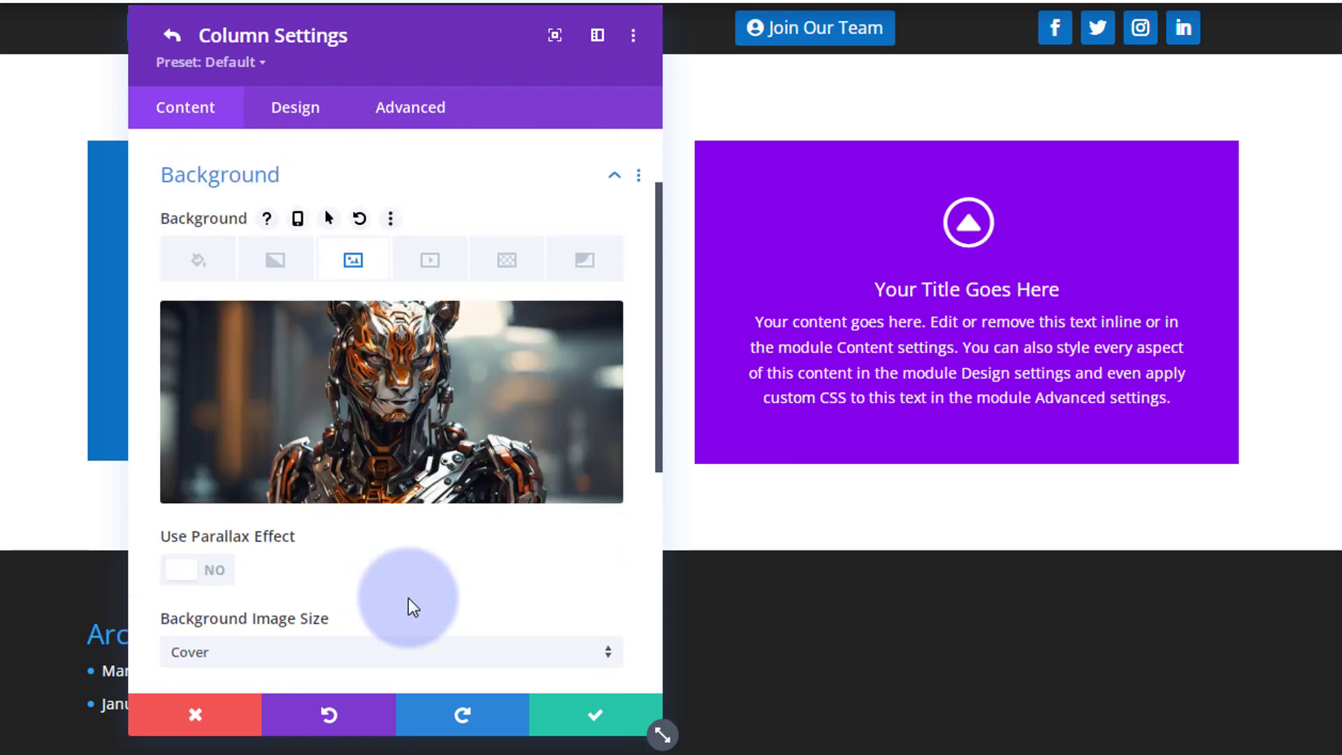
# Enter height:300px; in the second column's Advanced > Custom CSS Main Element box
pyautogui.click(427, 108)
pyautogui.click(386, 274)
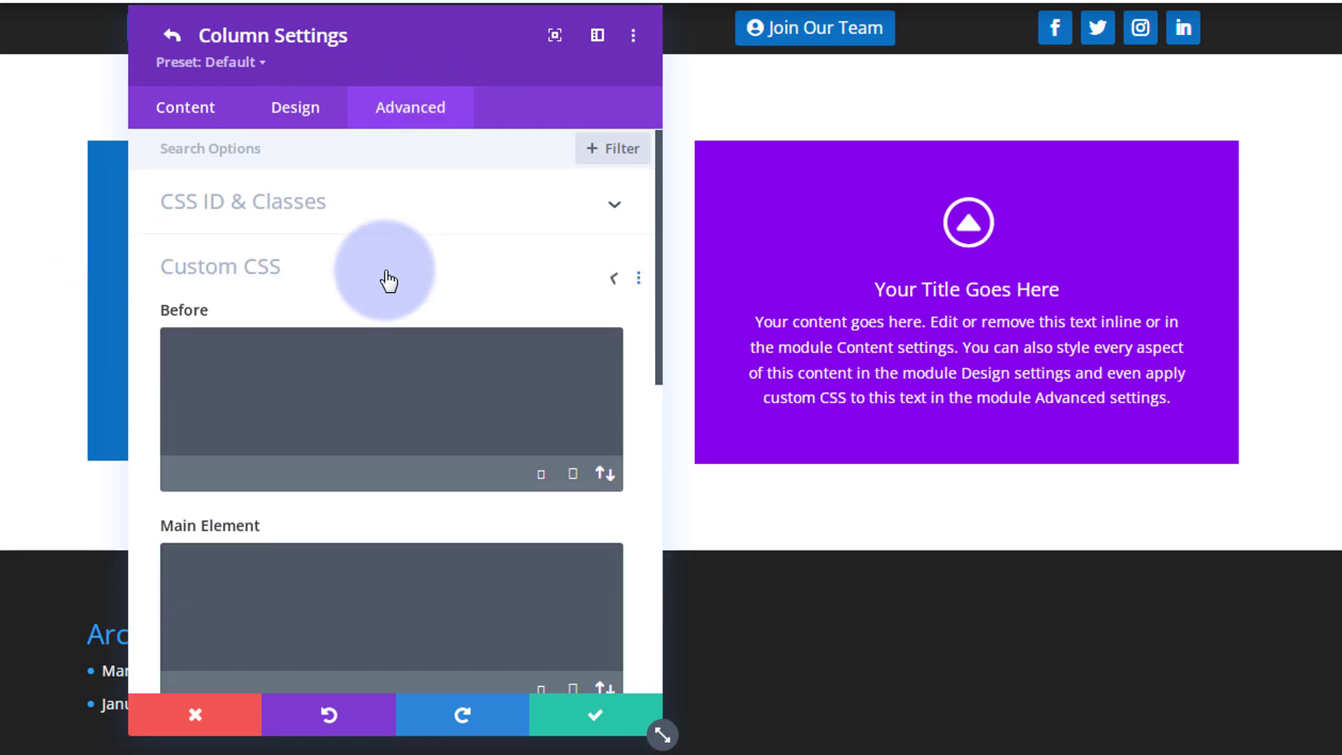
pyautogui.scroll(-4, 403, 287)
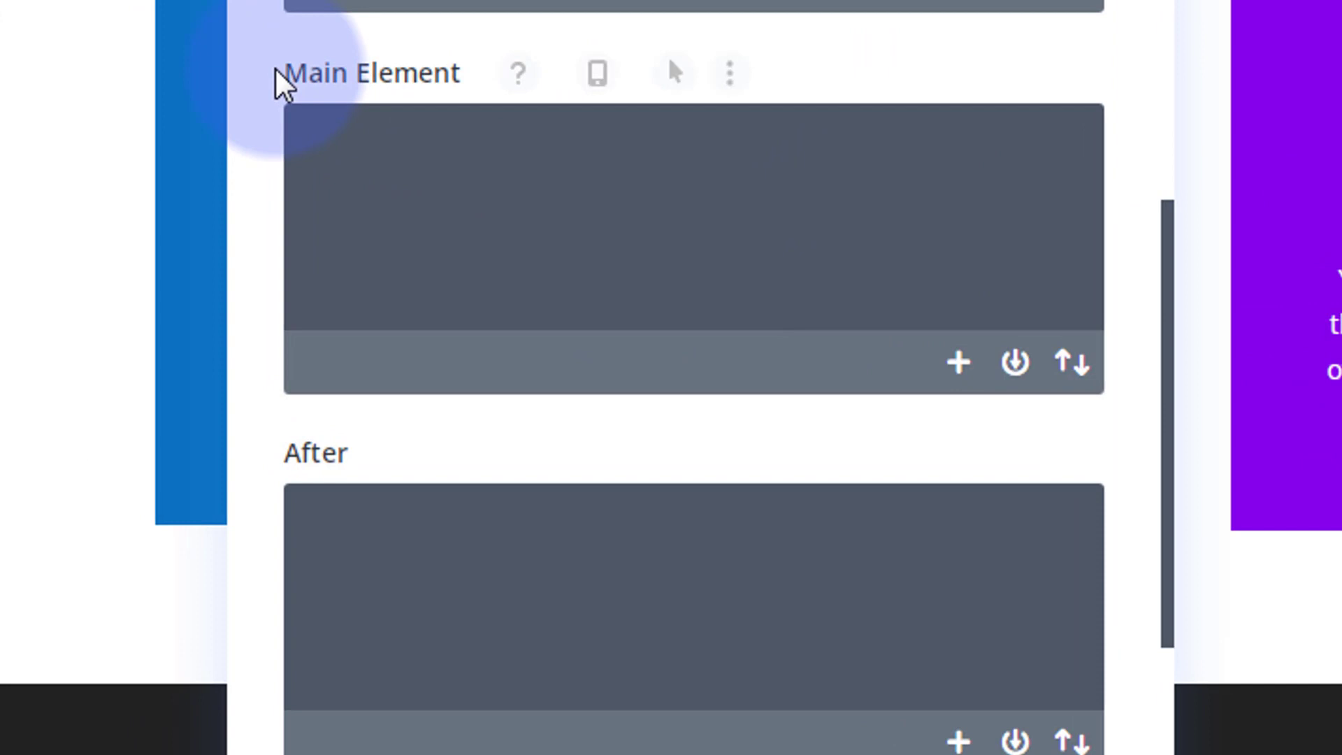
pyautogui.click(321, 186)
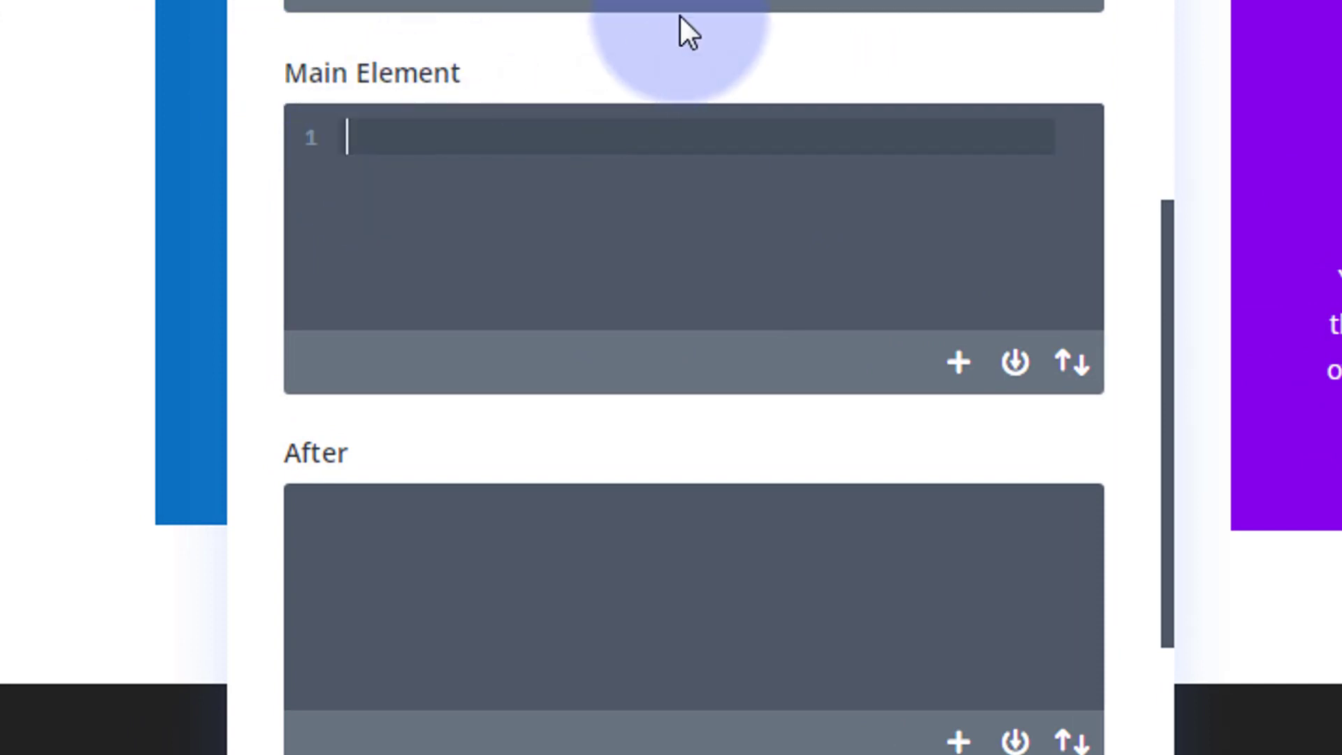
pyautogui.write('hei')
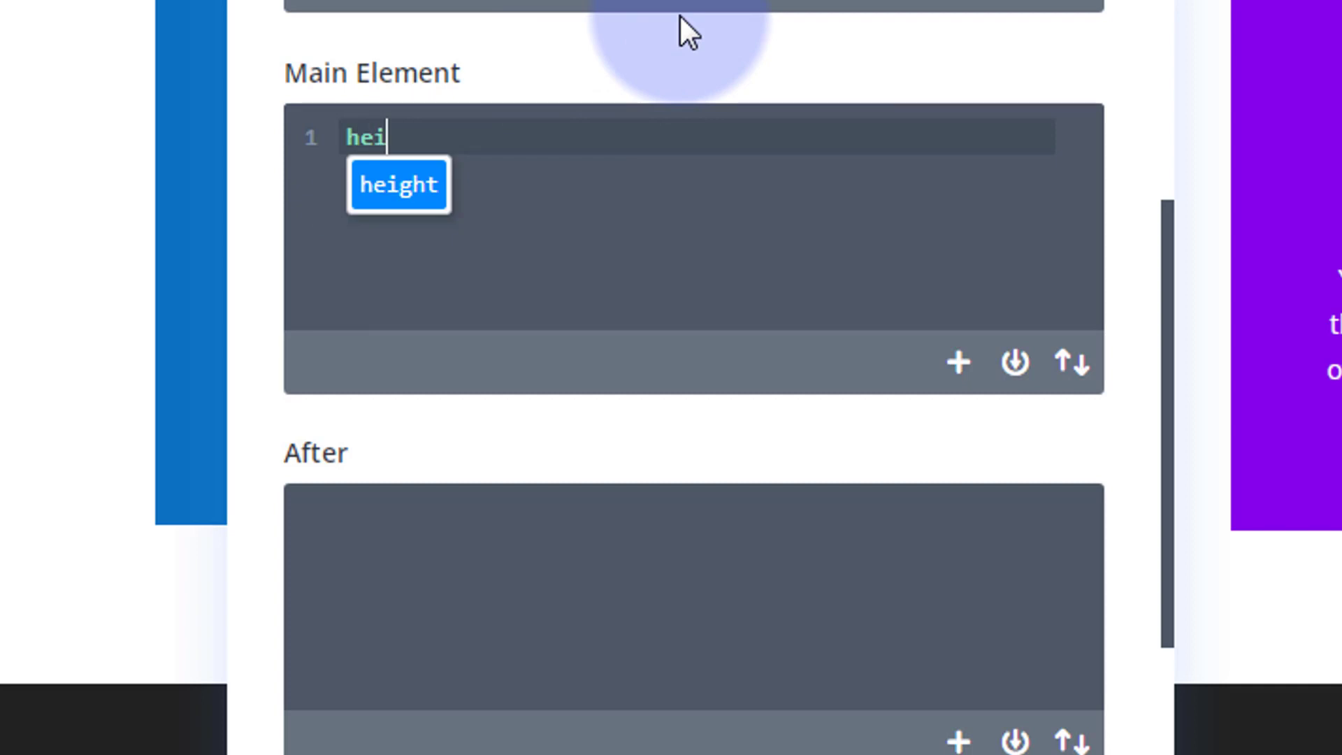
pyautogui.write('ght:')
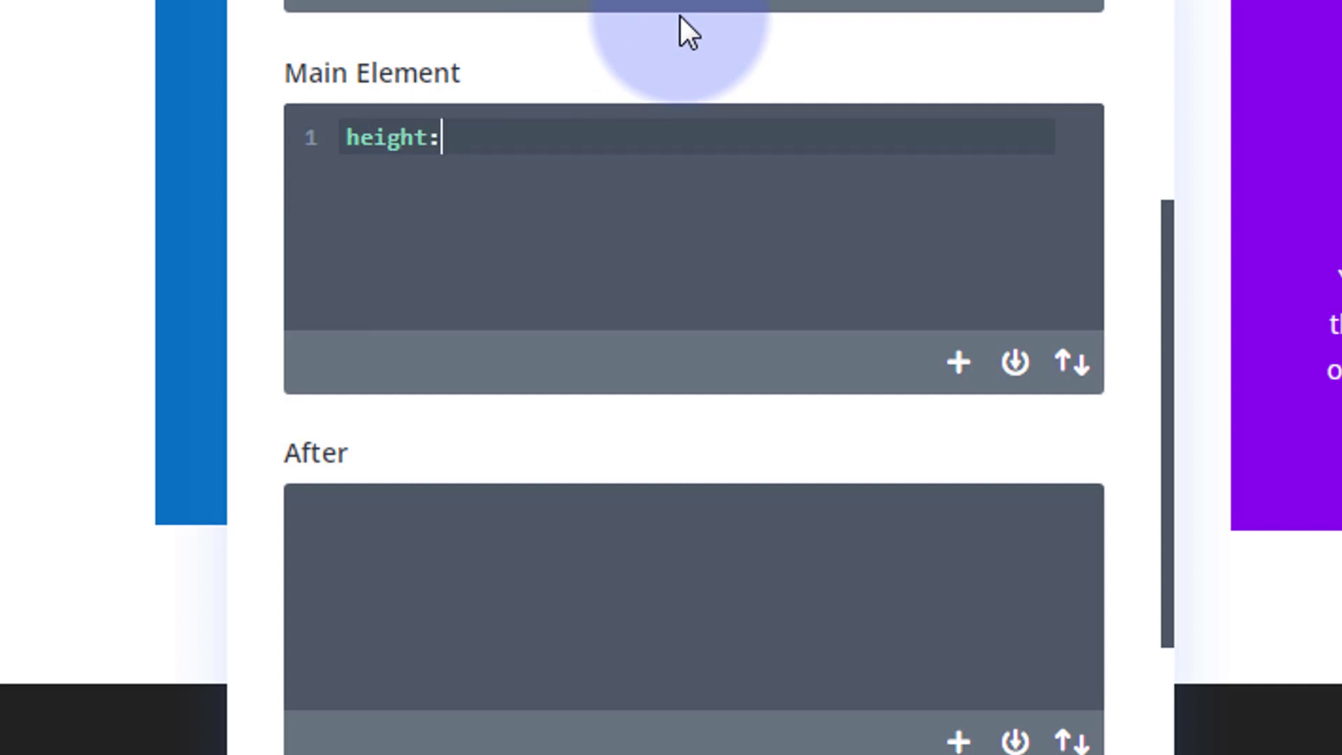
pyautogui.write('300px;')
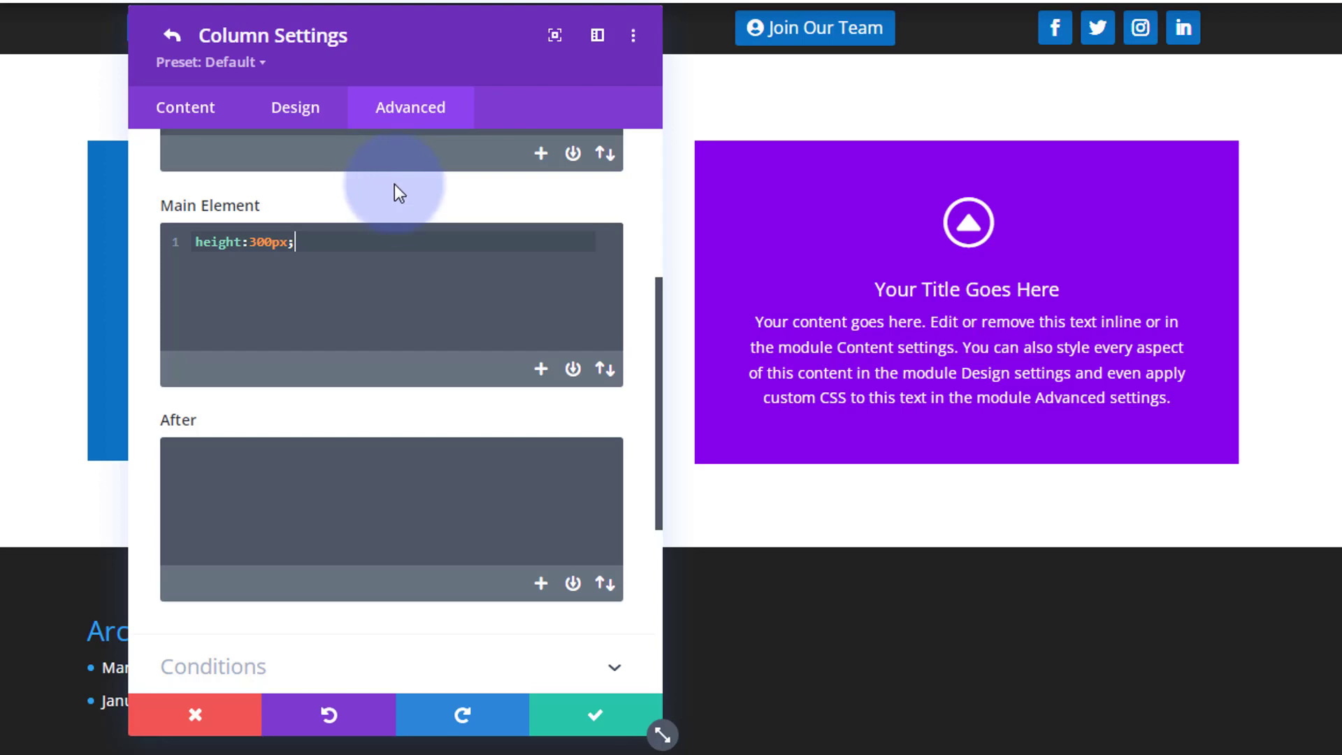
pyautogui.moveTo(233, 207)
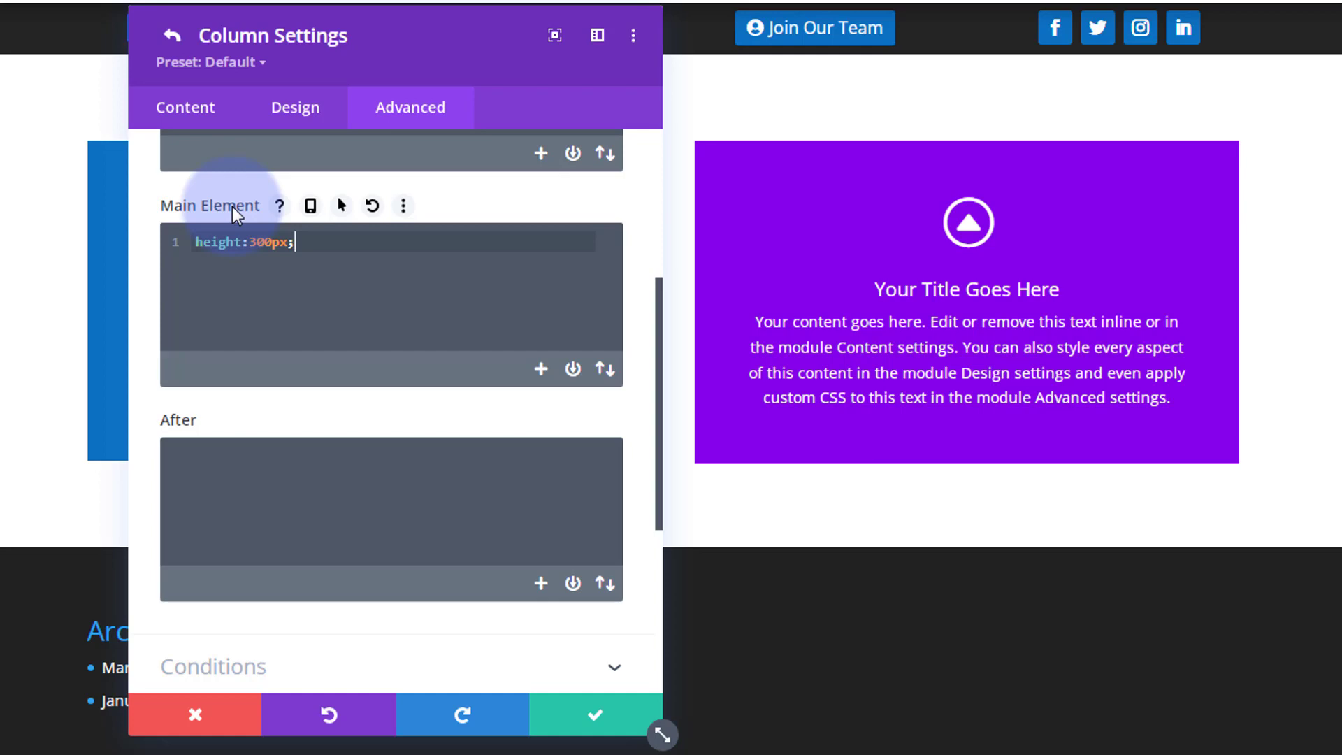
pyautogui.moveTo(174, 423)
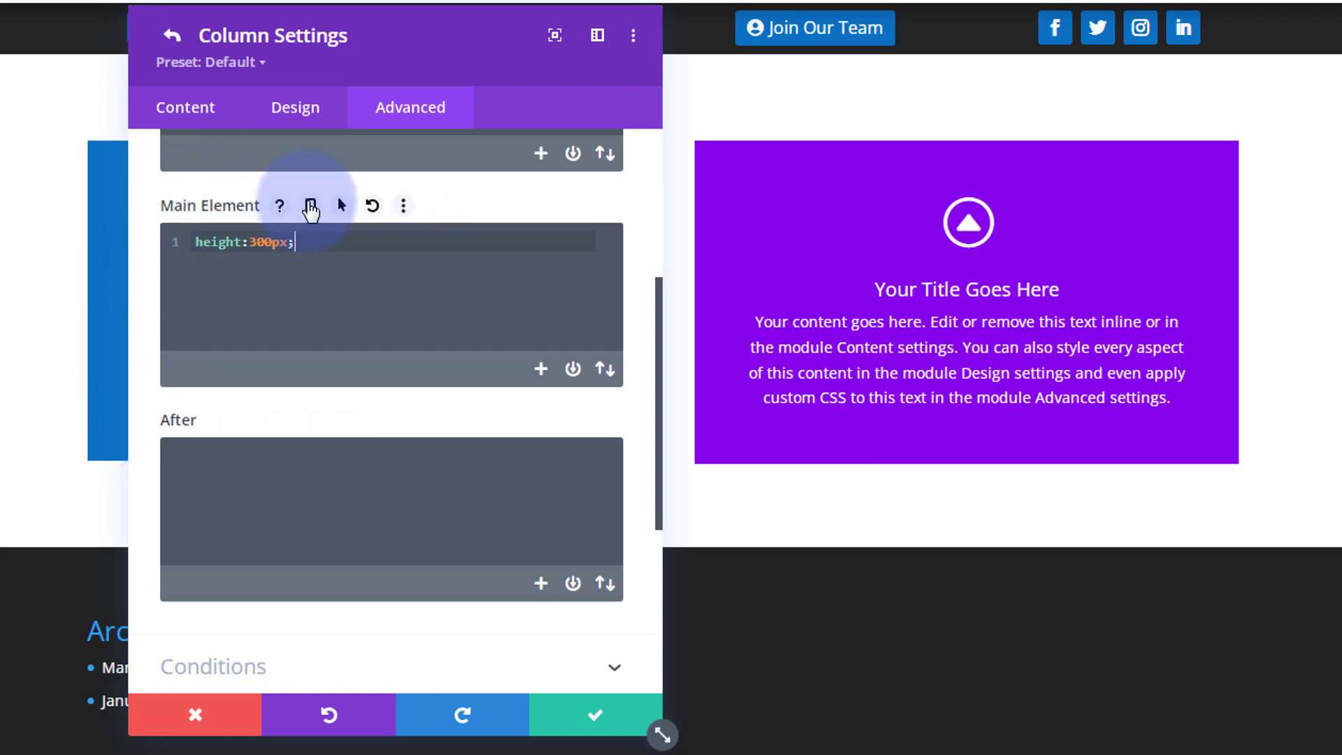
# Preview the column's Main Element CSS at tablet and phone widths, then return to desktop view
pyautogui.click(311, 207)
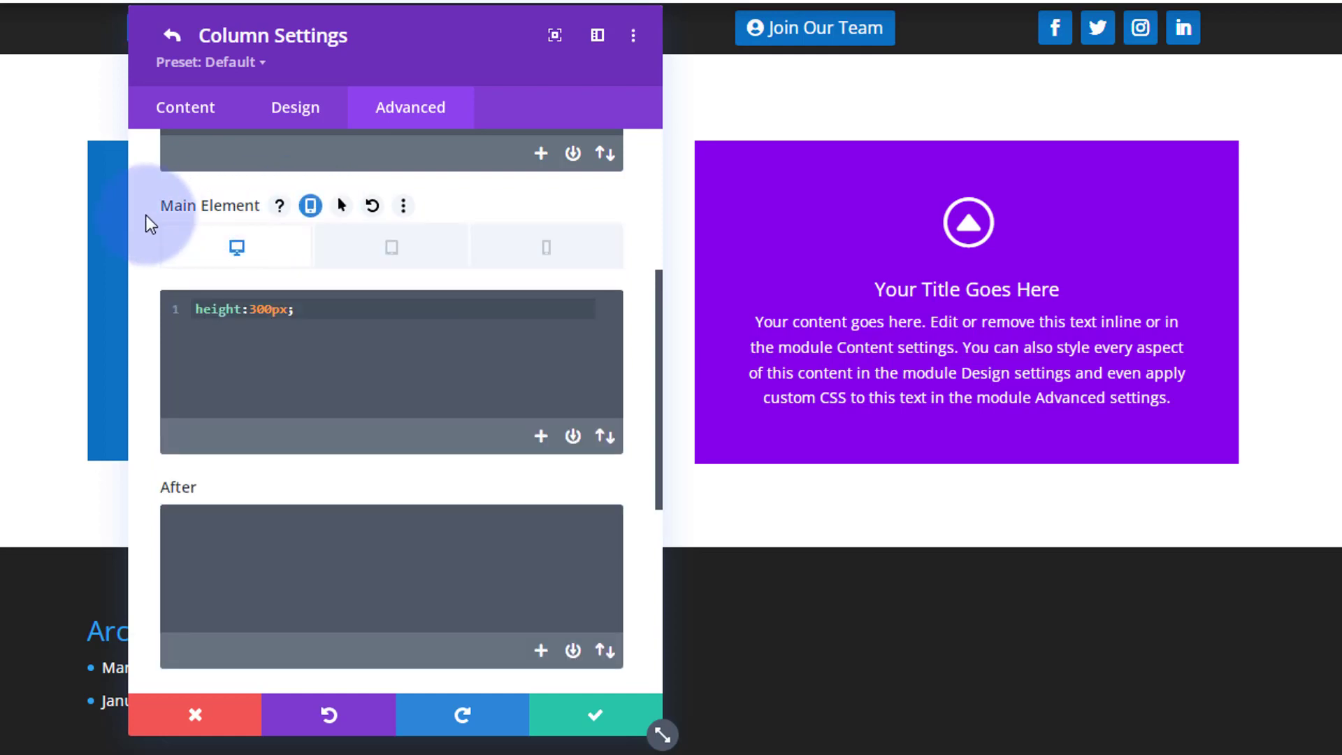
pyautogui.click(378, 248)
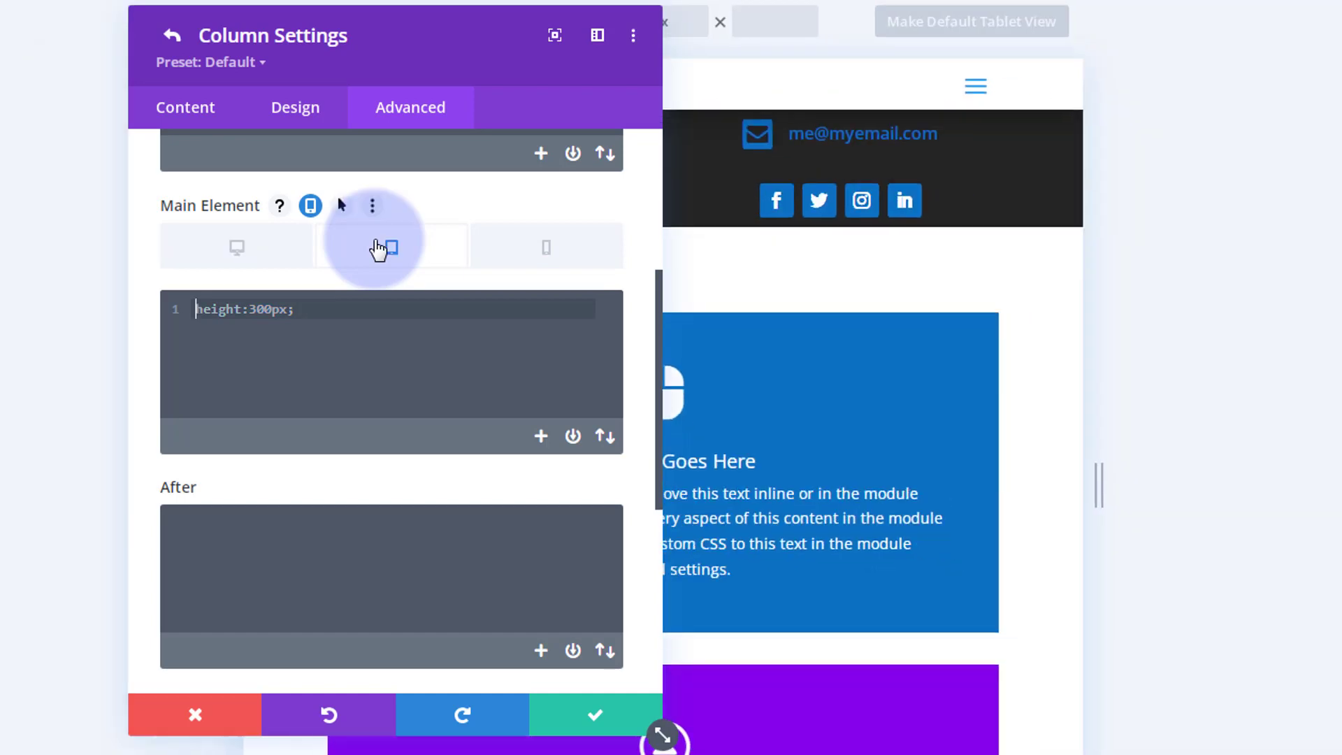
pyautogui.scroll(-5, 874, 490)
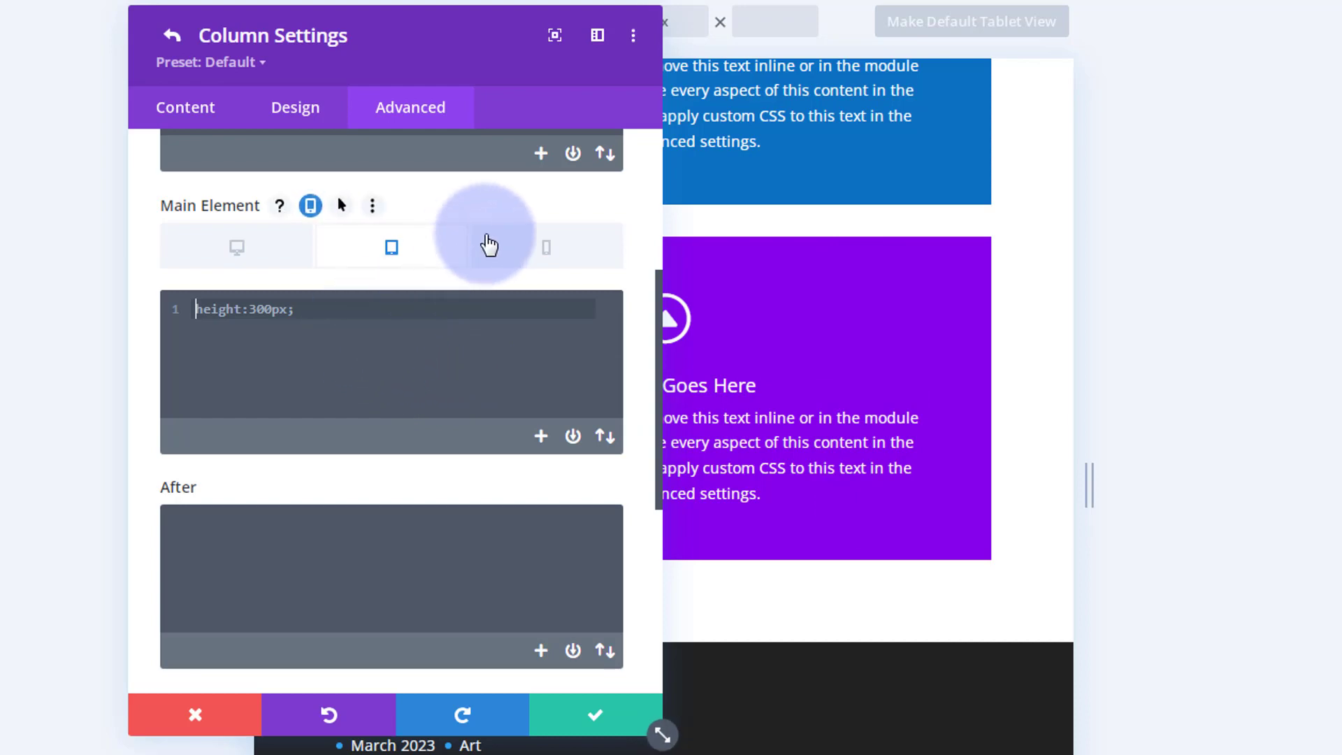
pyautogui.click(545, 253)
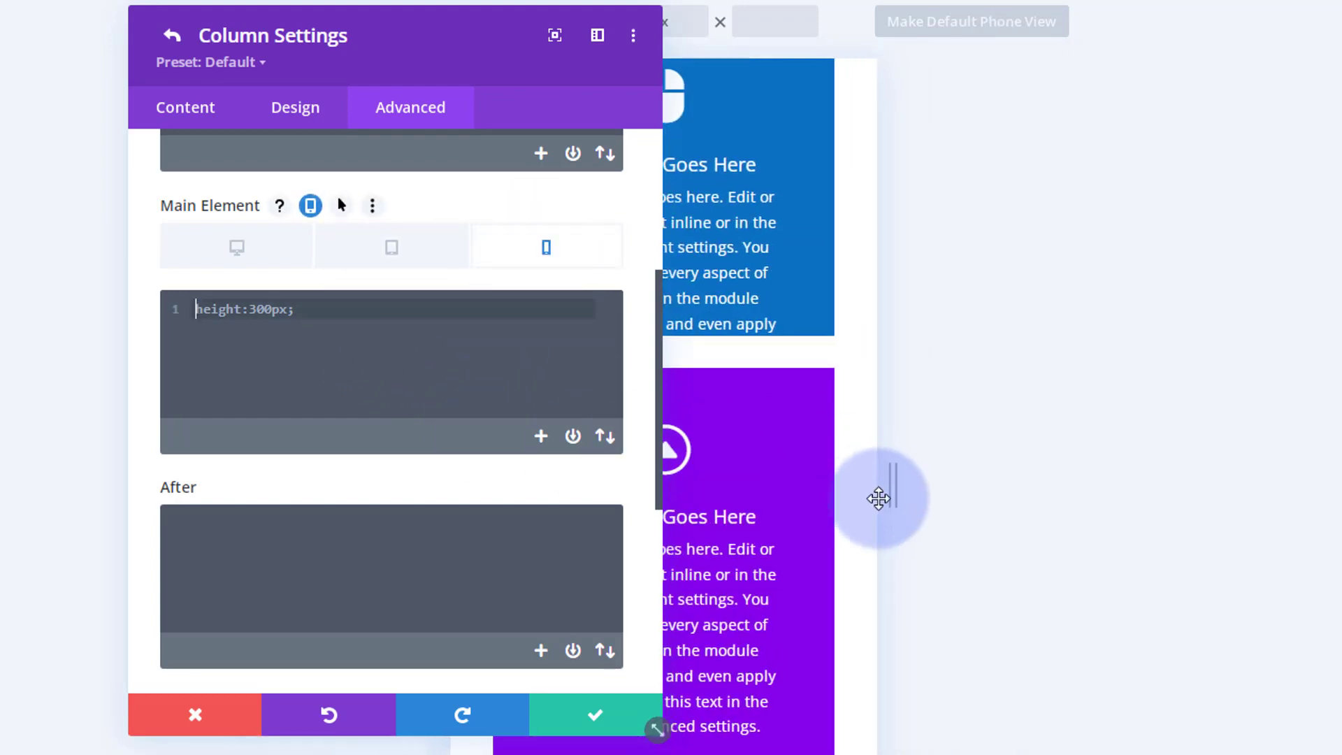
pyautogui.scroll(-3, 783, 532)
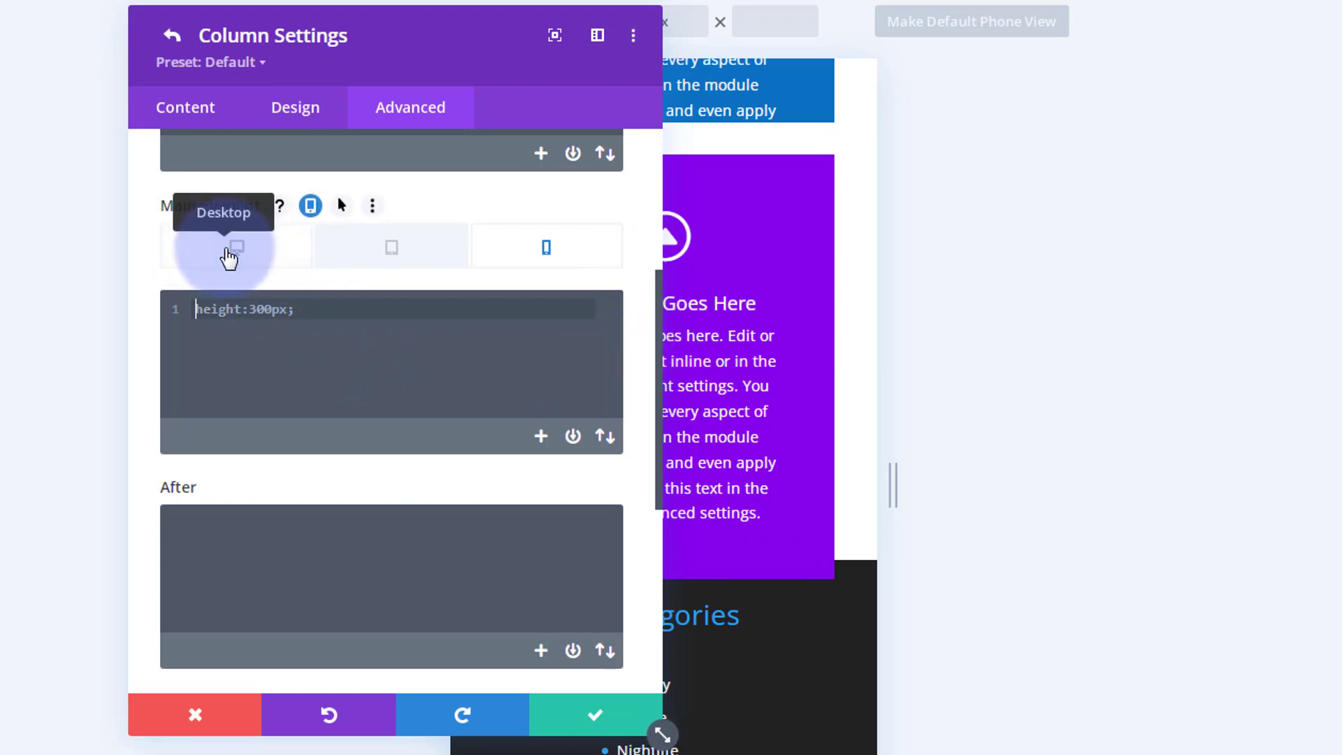
pyautogui.moveTo(386, 36); pyautogui.dragTo(166, 4)
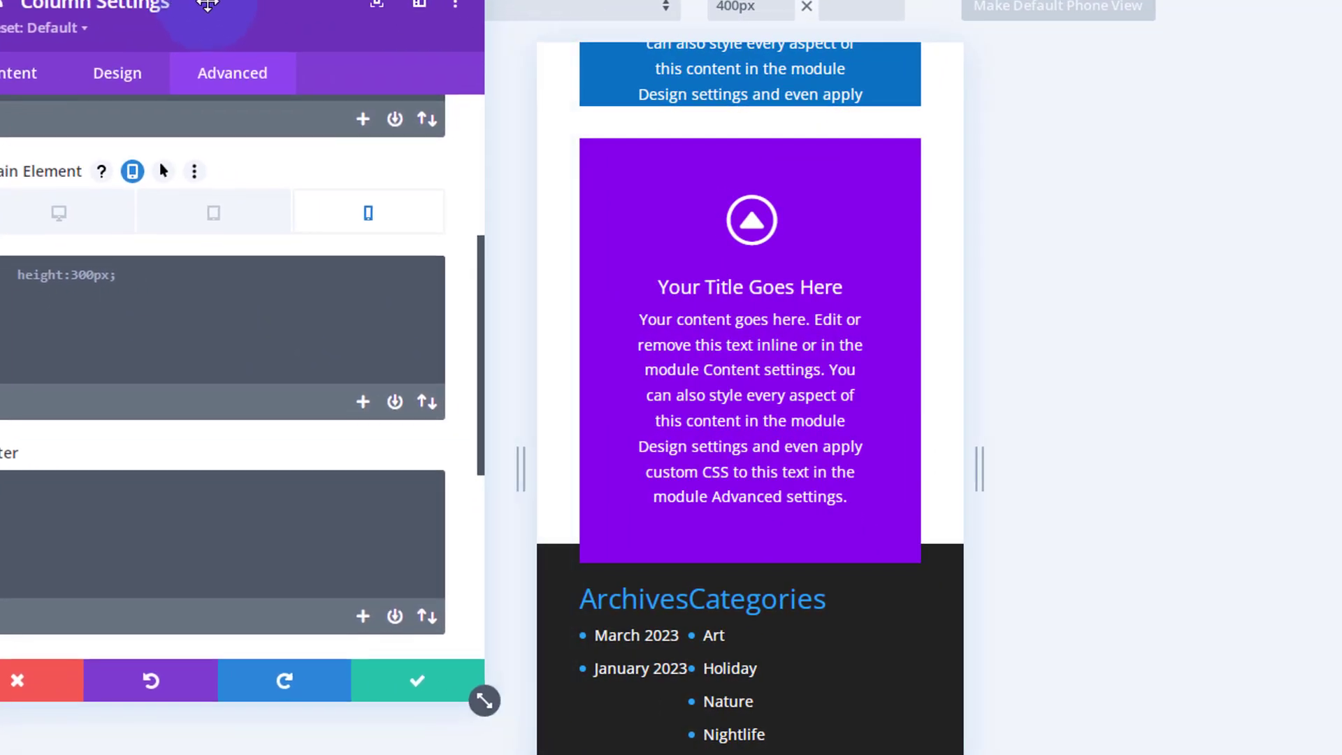
pyautogui.click(62, 218)
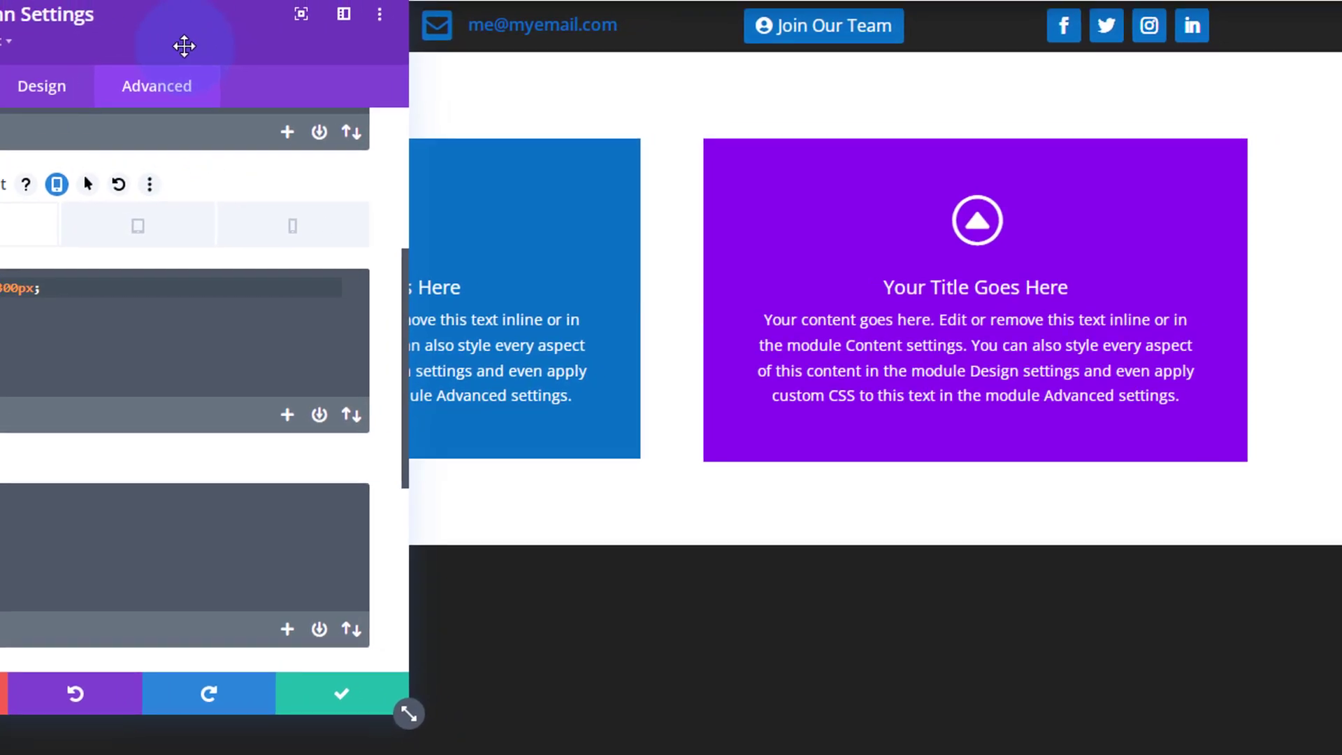
pyautogui.moveTo(260, 33); pyautogui.dragTo(329, 58)
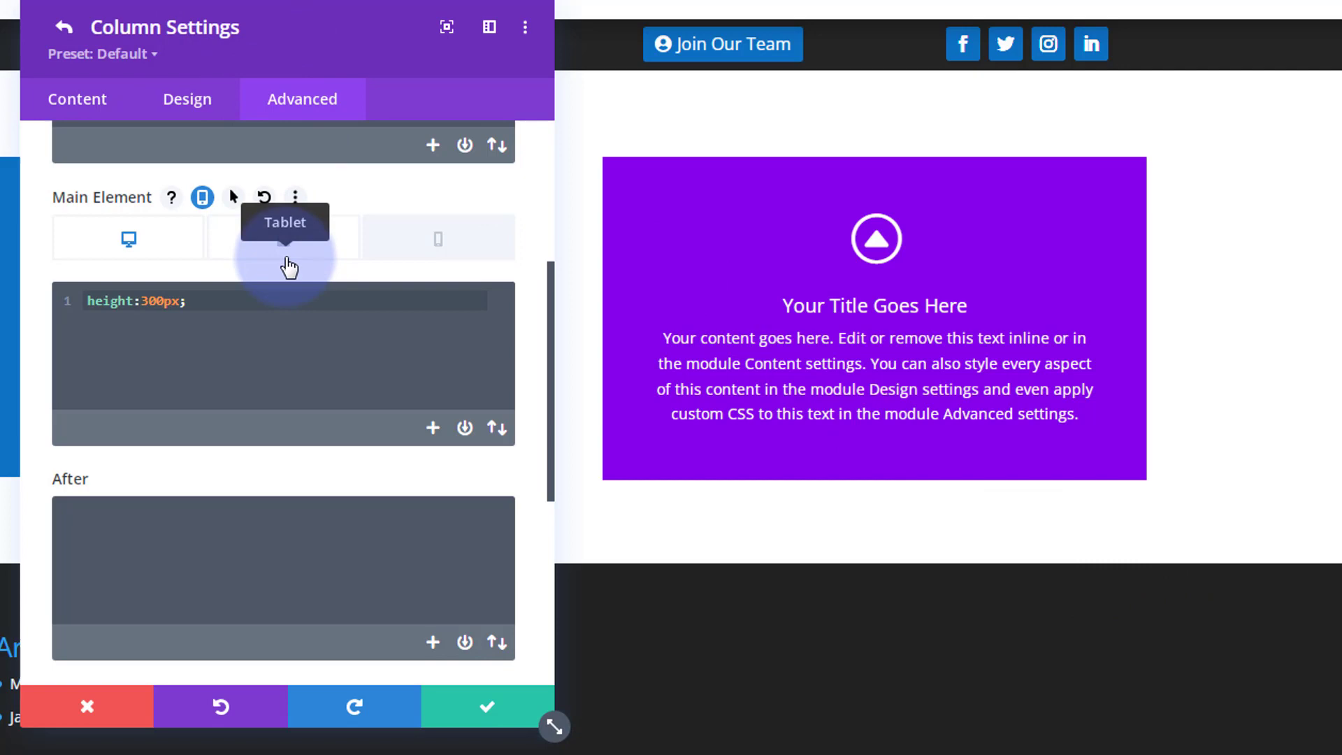
# Under Visibility, set Horizontal and Vertical Overflow to Hidden, then save the column settings
pyautogui.scroll(-6, 287, 262)
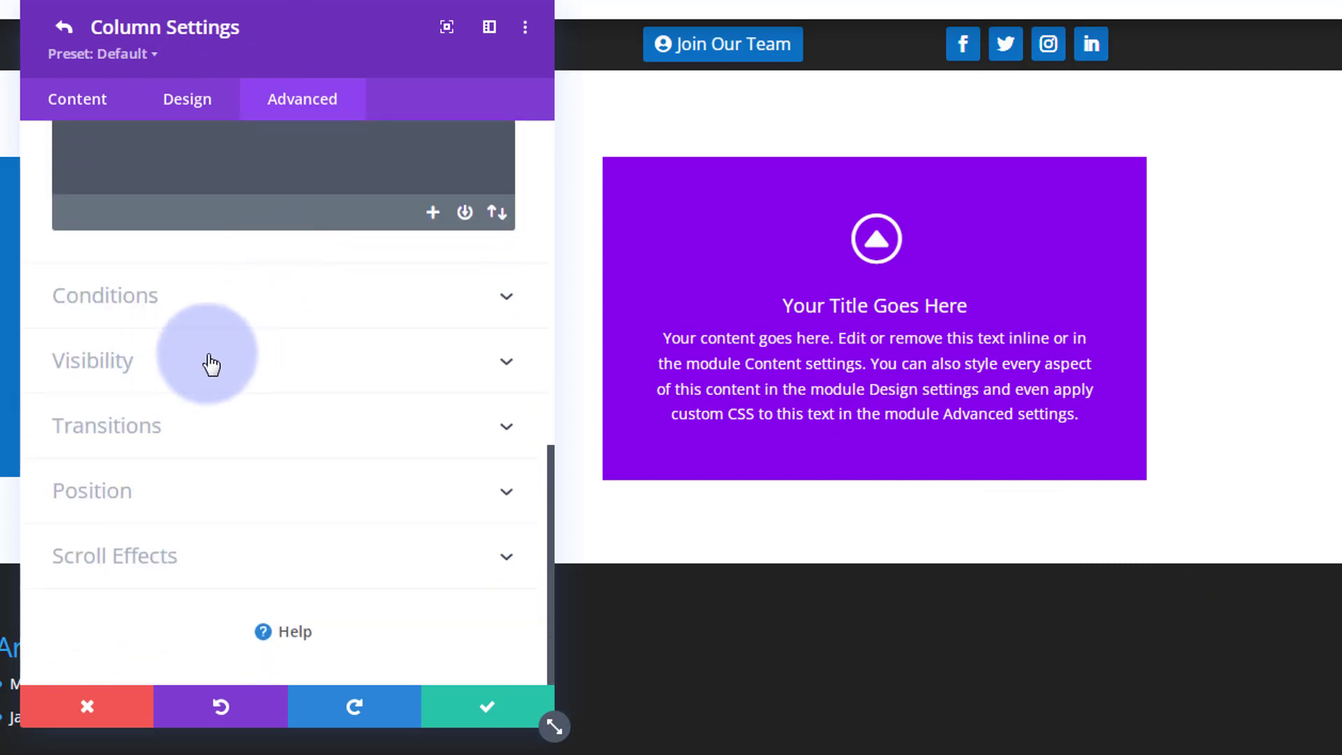
pyautogui.click(218, 368)
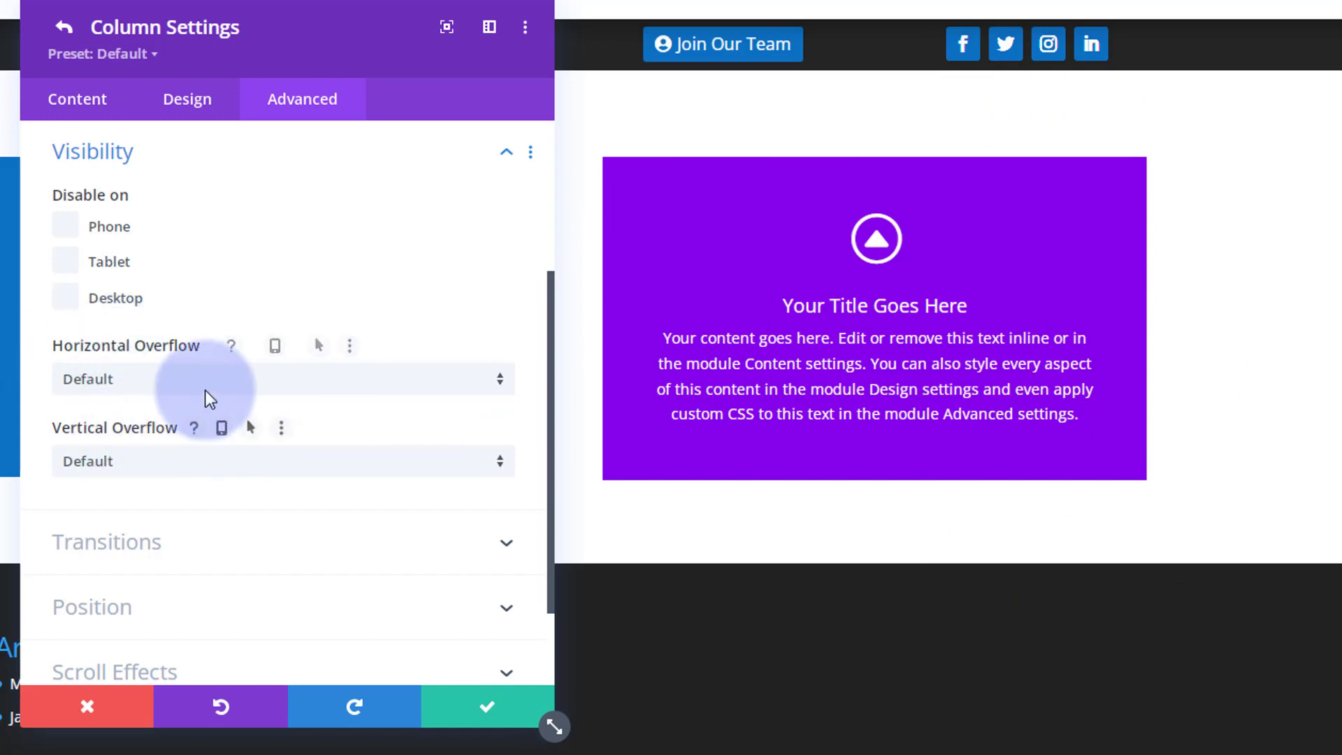
pyautogui.click(225, 381)
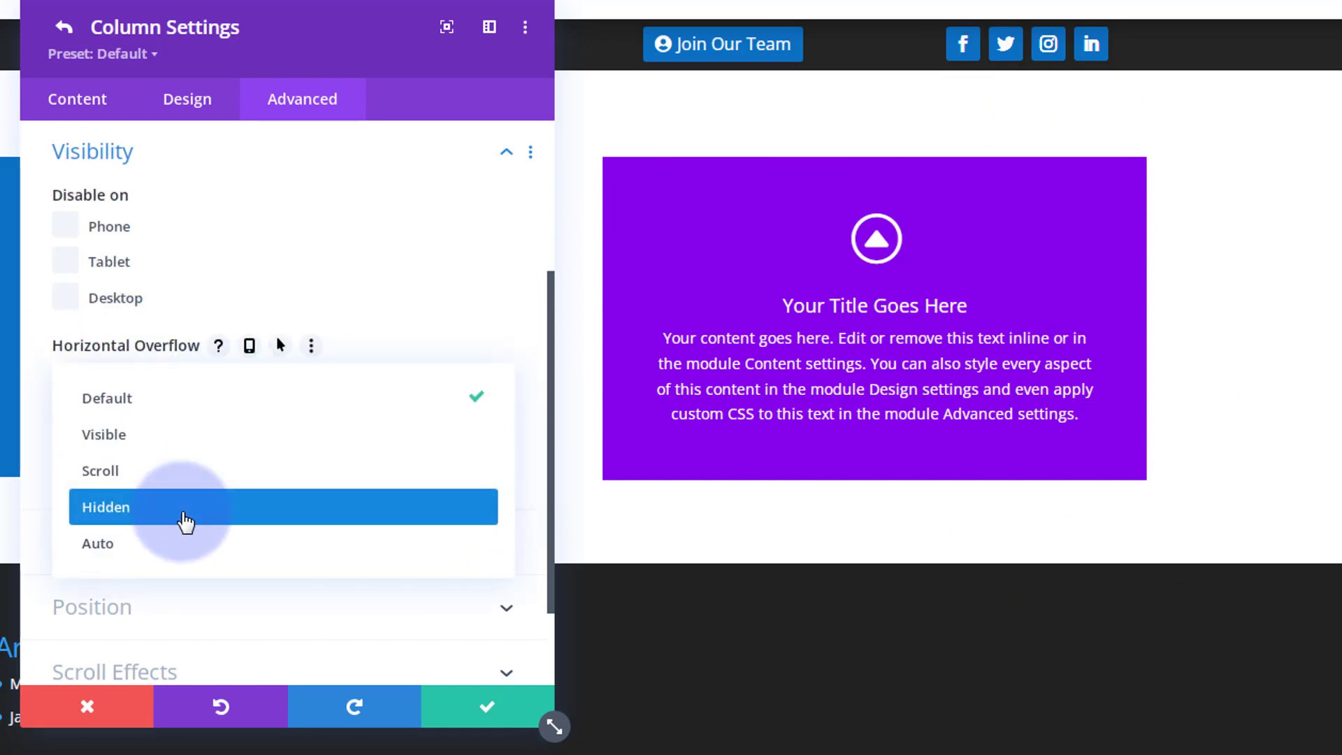
pyautogui.click(183, 509)
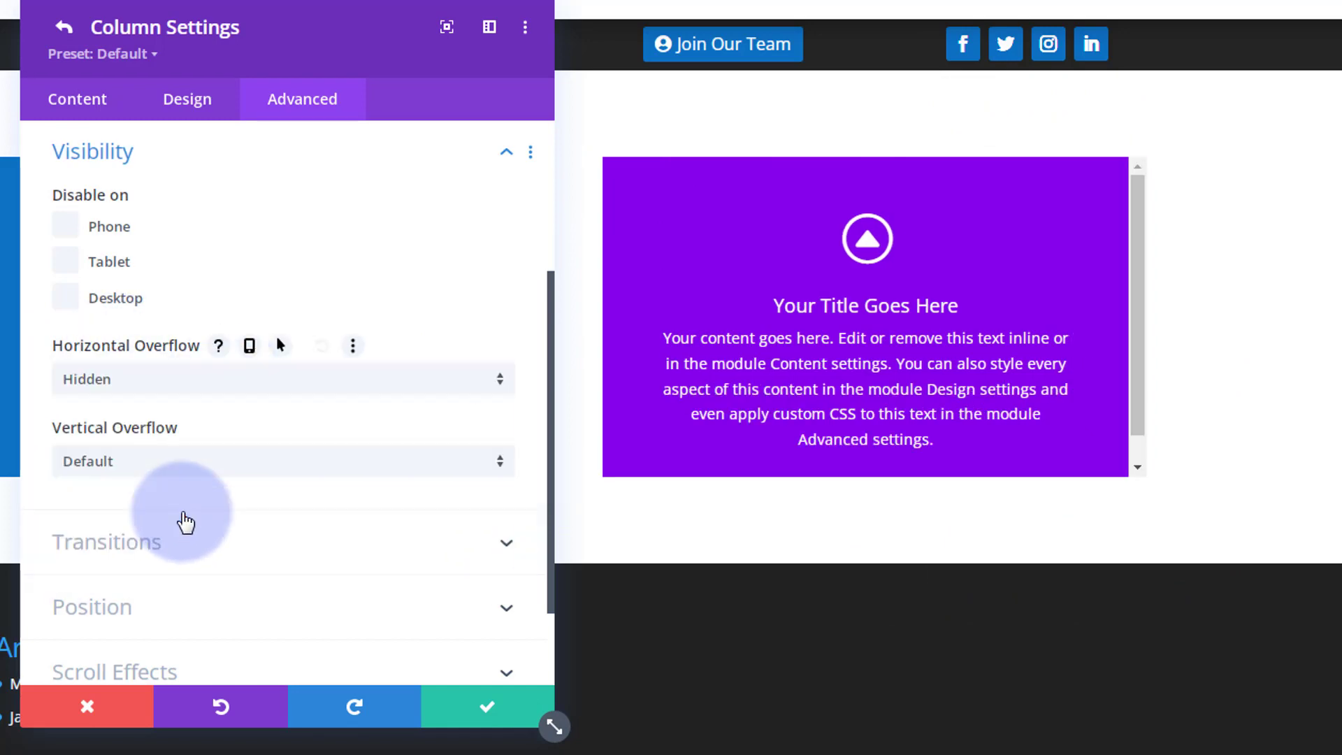
pyautogui.click(246, 467)
pyautogui.click(229, 598)
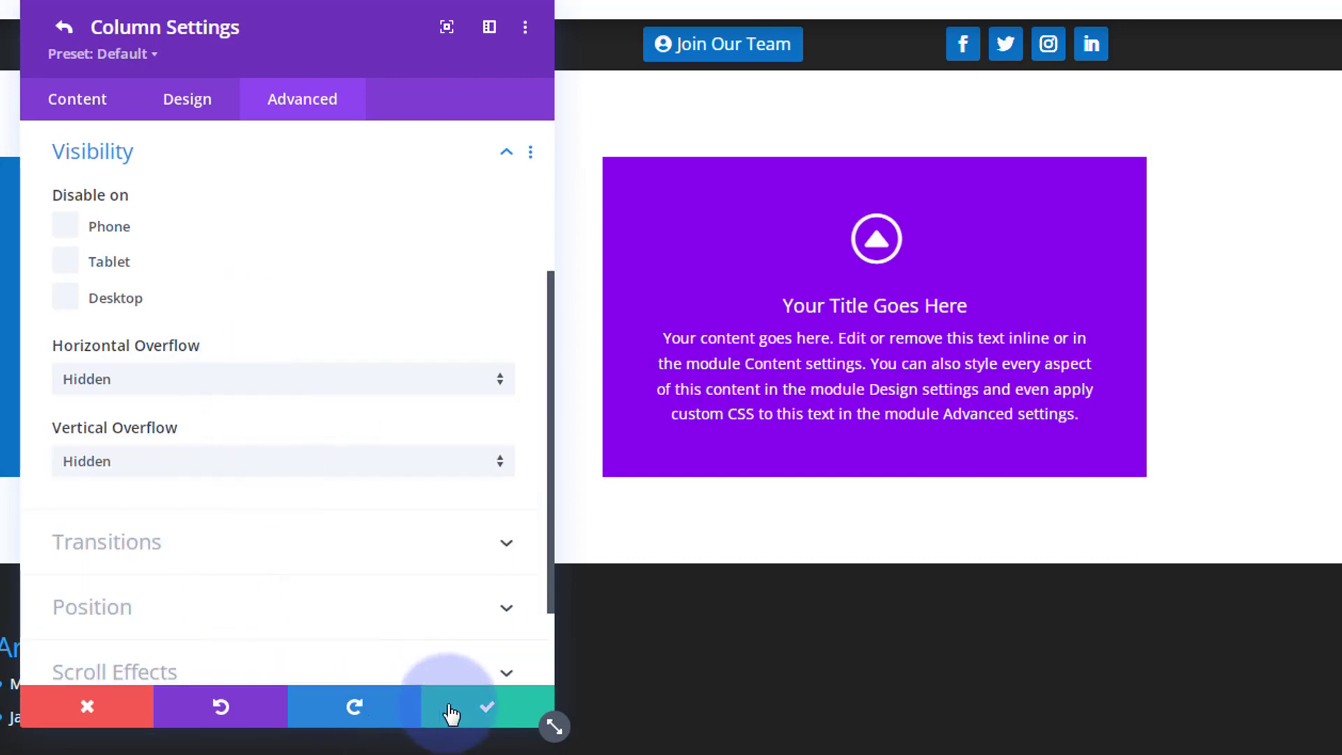
pyautogui.click(478, 717)
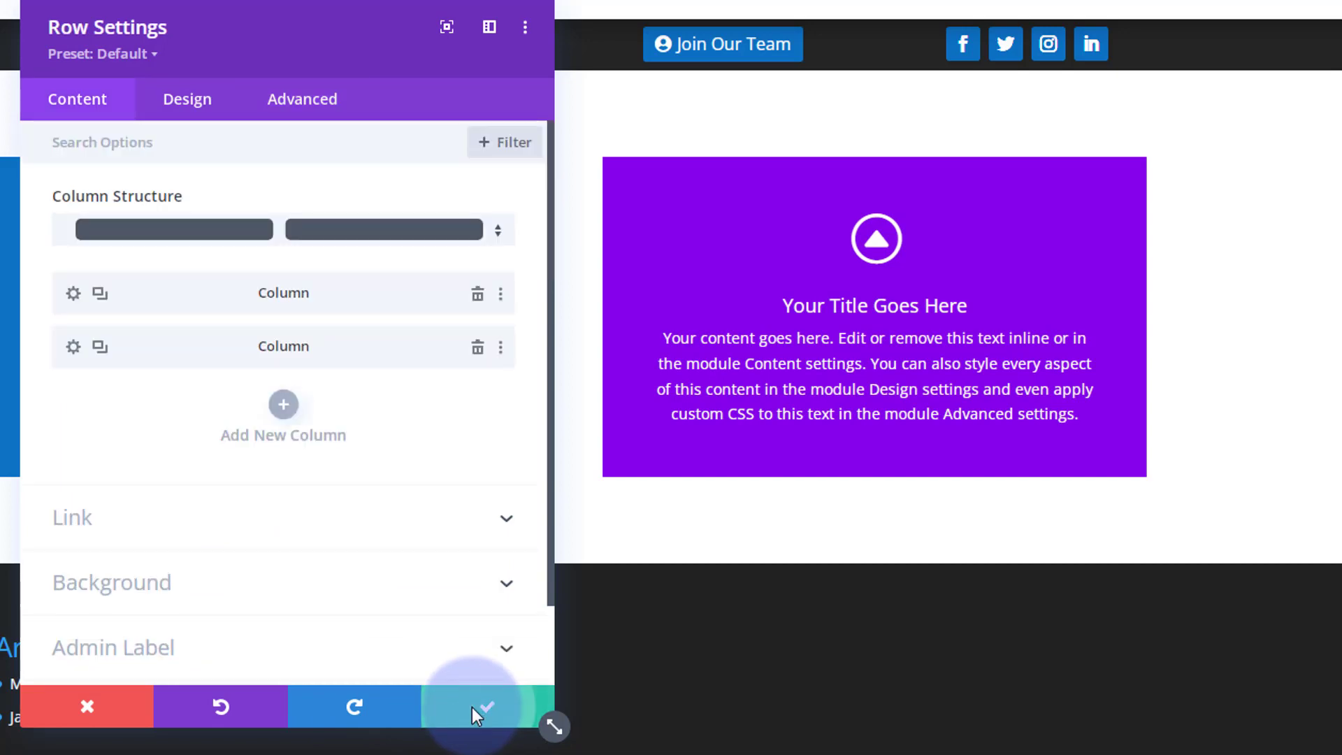
# Close Row Settings and open the purple blurb's Design tab at its Transform options
pyautogui.click(472, 707)
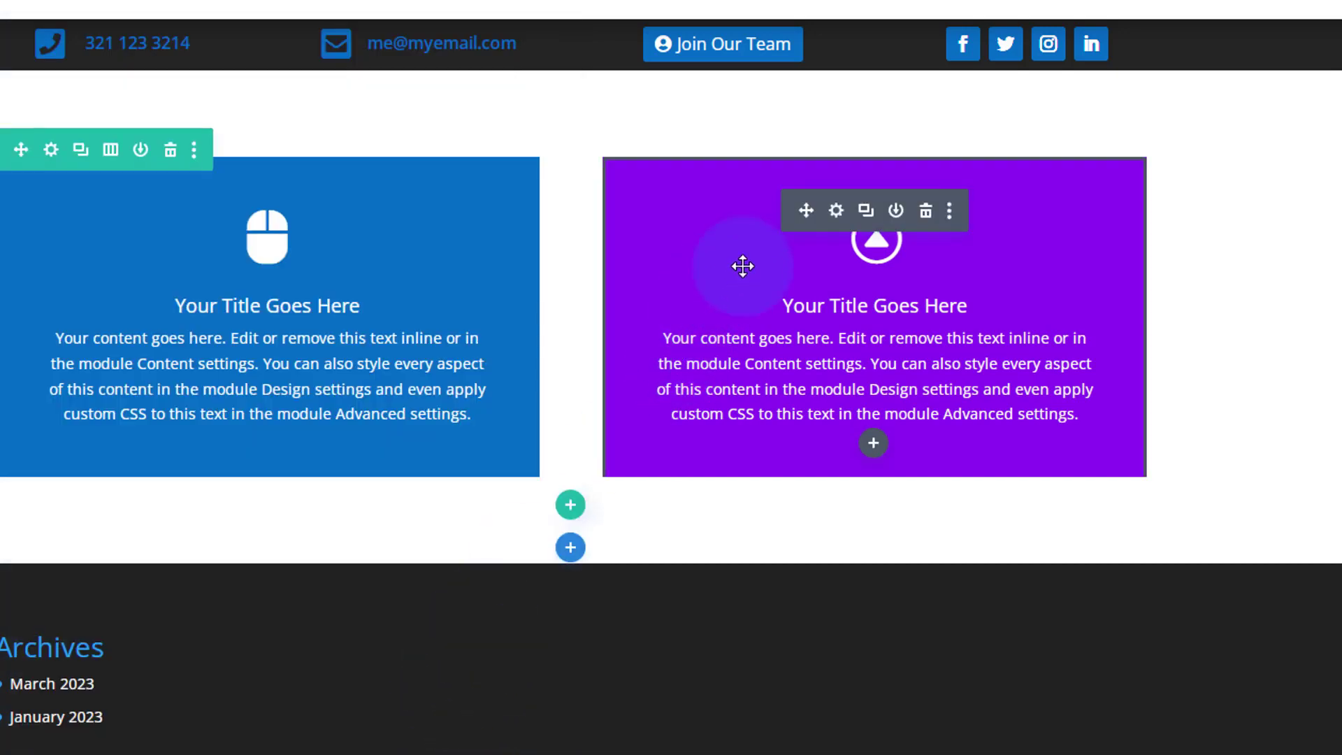
pyautogui.click(836, 211)
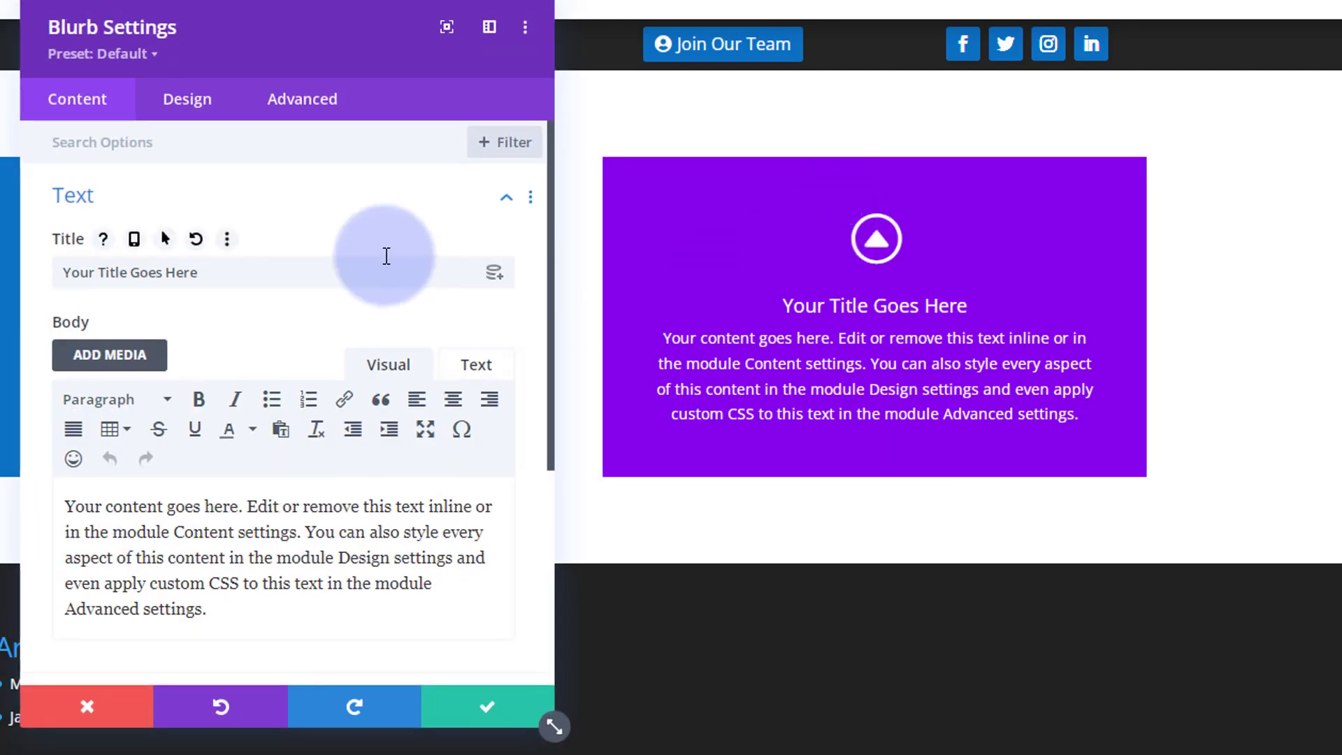
pyautogui.click(200, 110)
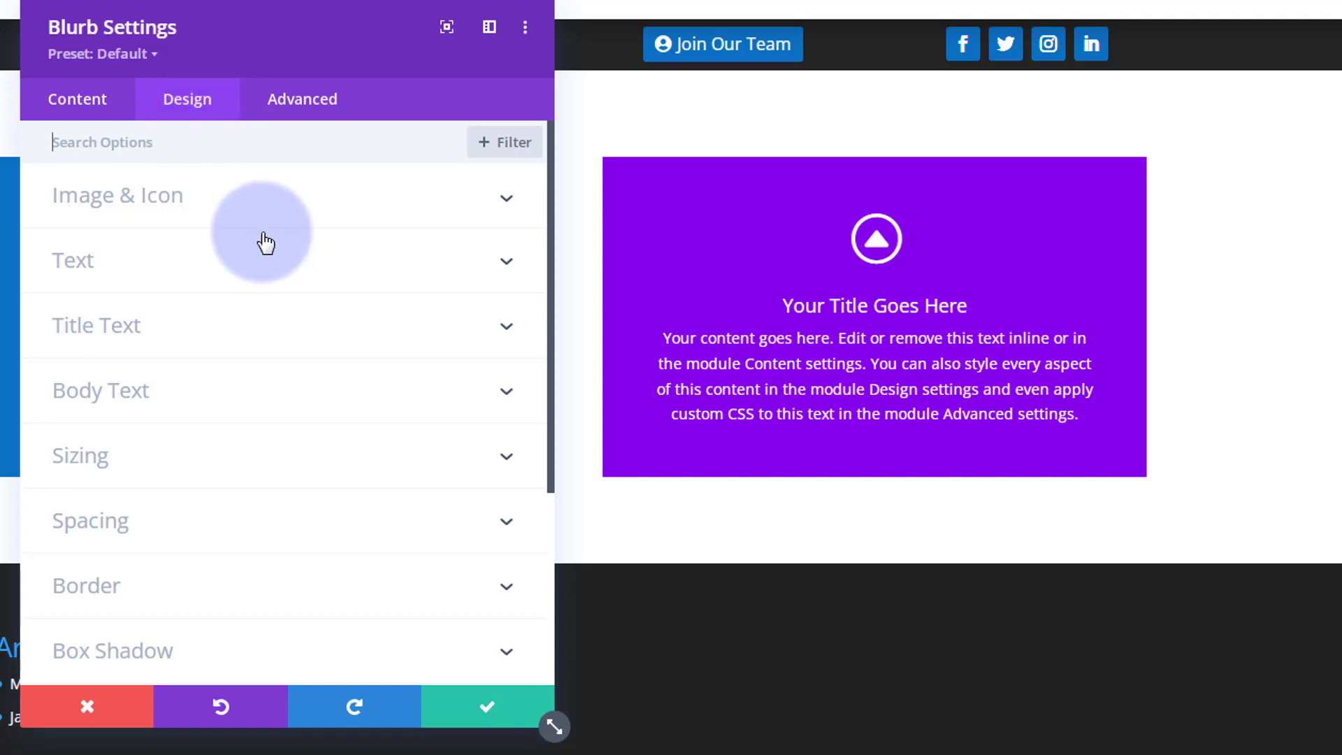
pyautogui.scroll(-4, 265, 243)
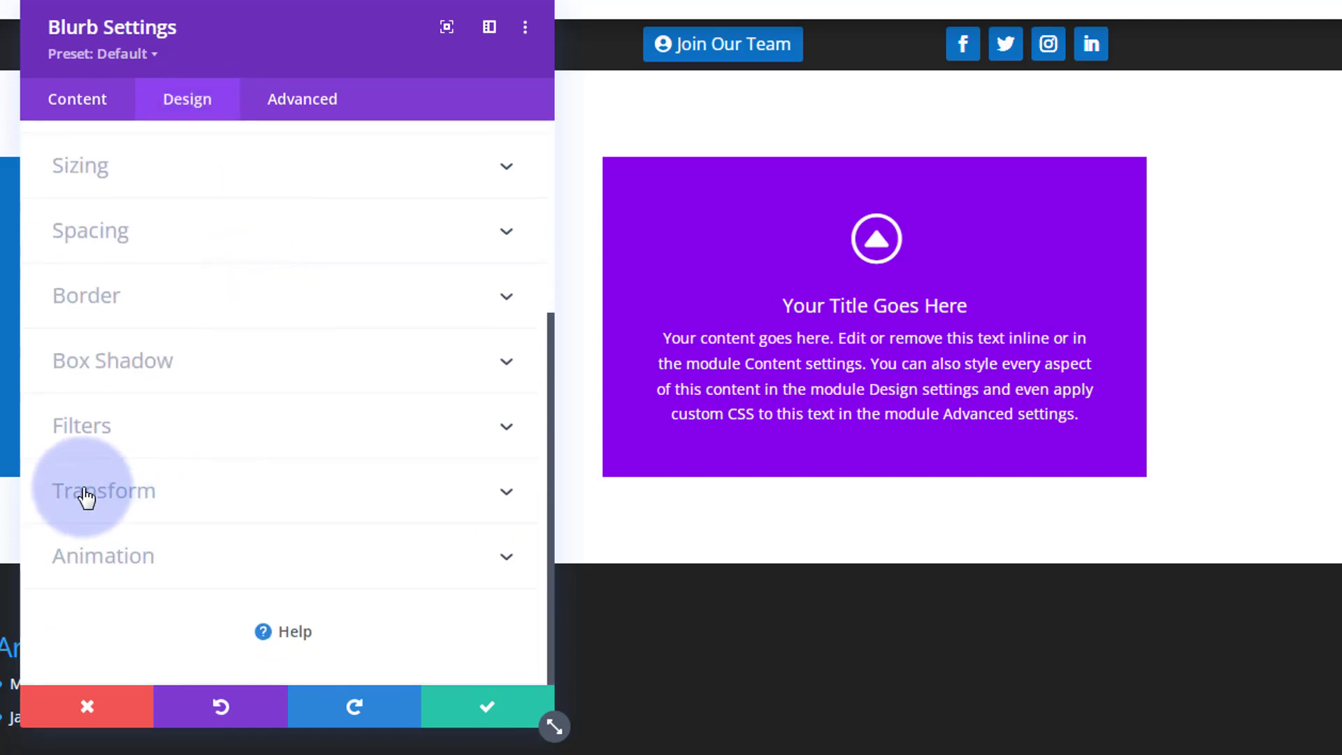
pyautogui.click(267, 489)
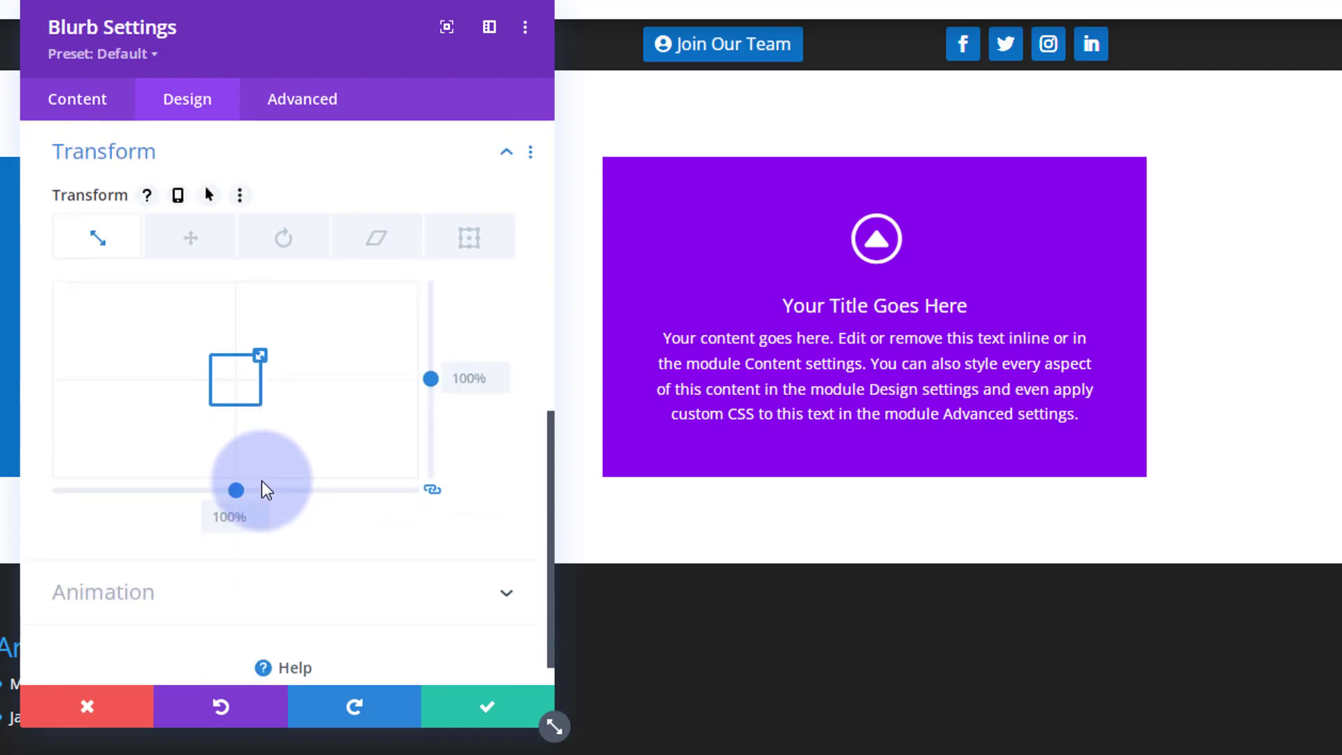
pyautogui.click(1113, 448)
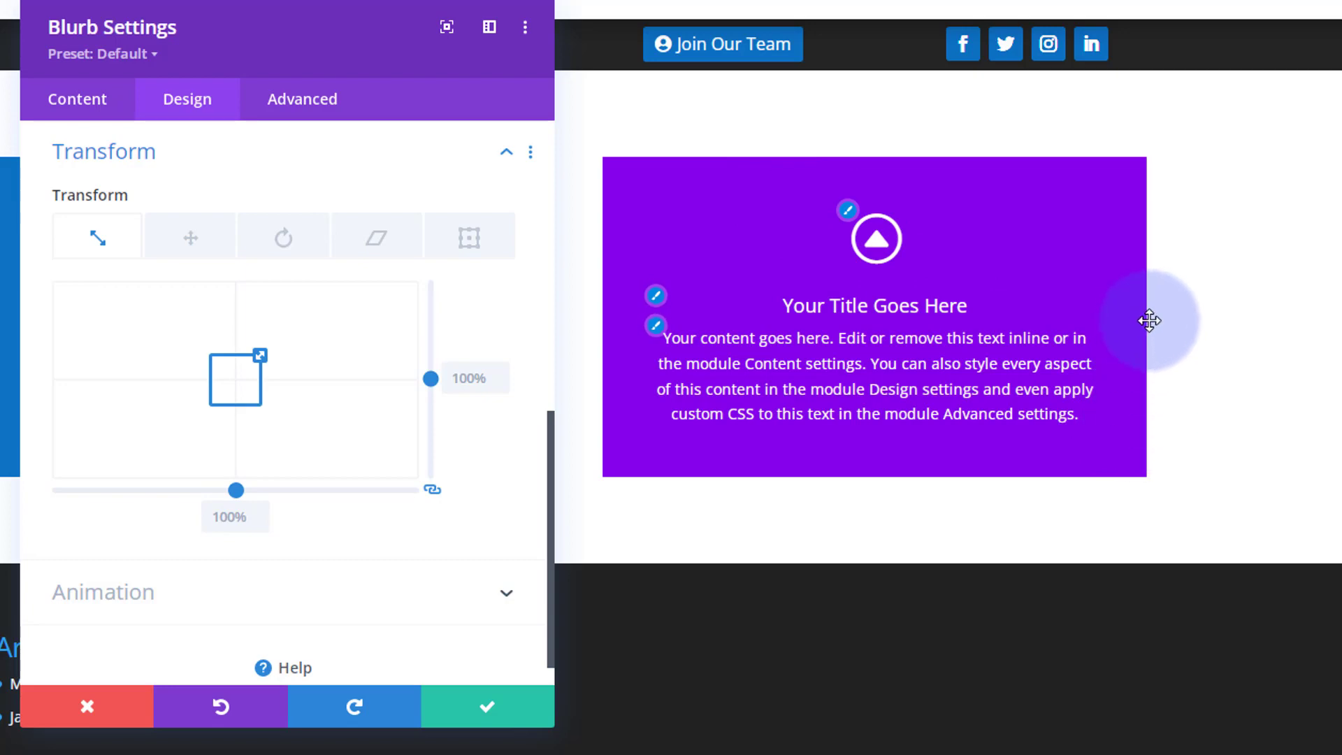
# Put the blurb's transform origin at right centre and enable hover values for Rotate
pyautogui.click(470, 239)
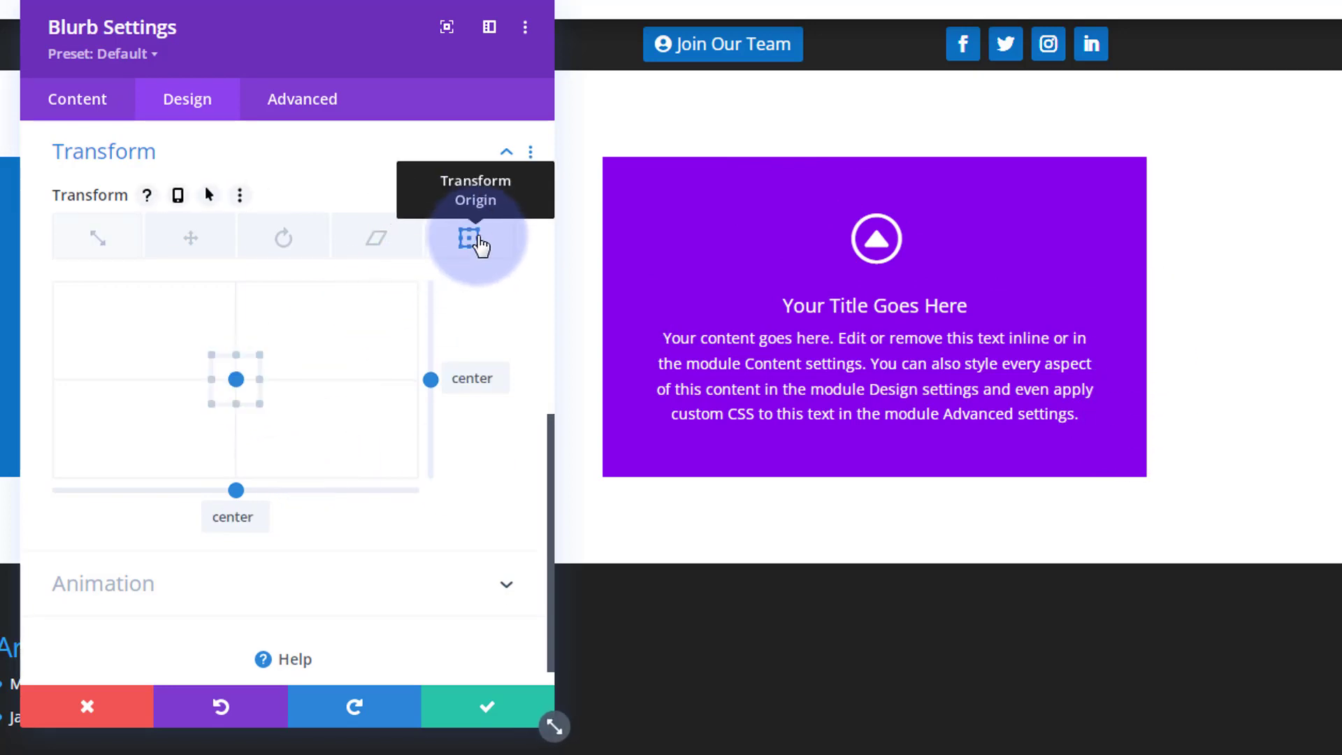
pyautogui.click(259, 379)
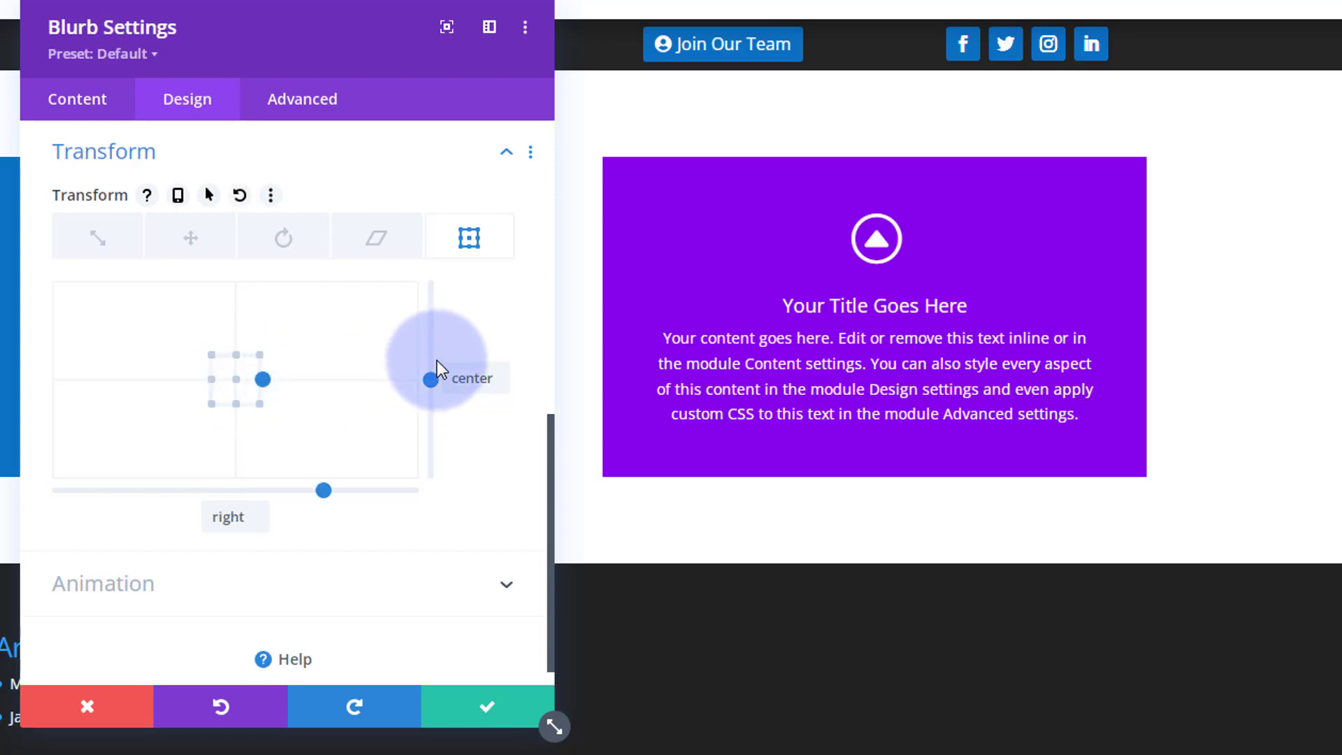
pyautogui.click(287, 239)
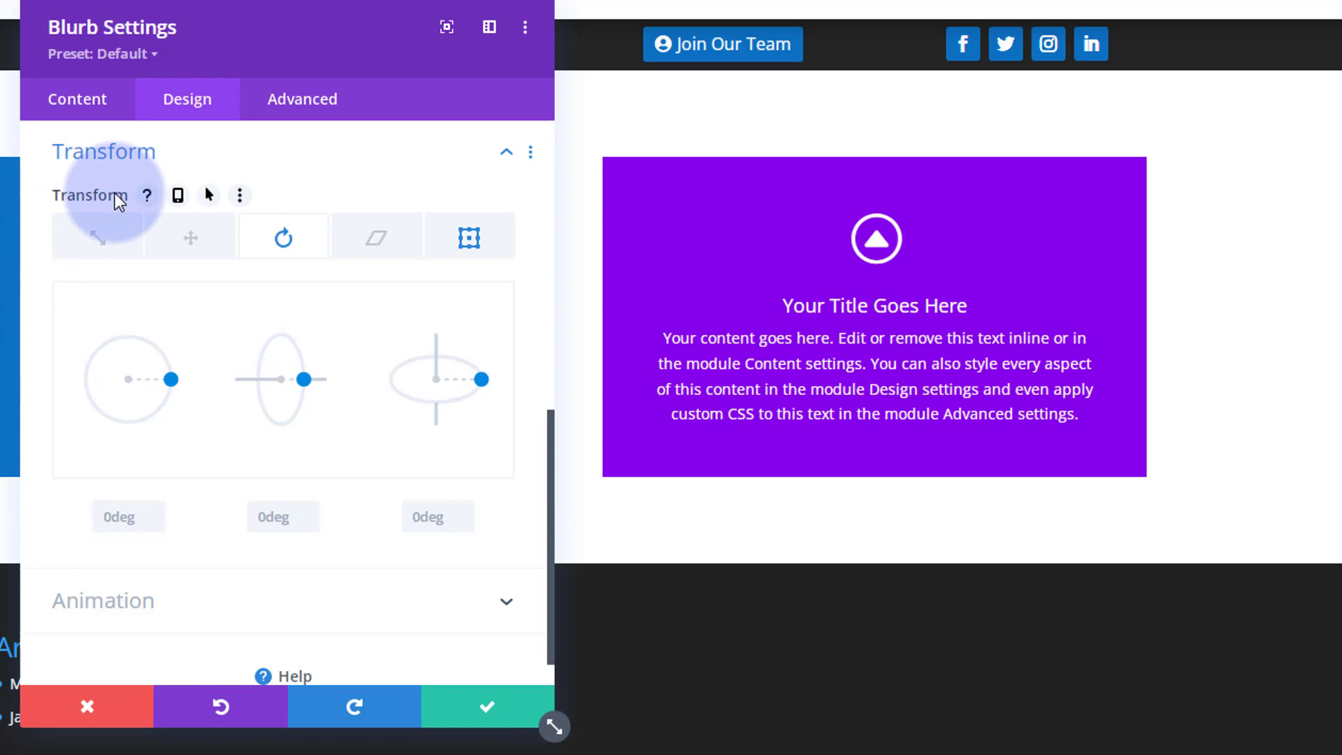
pyautogui.click(210, 197)
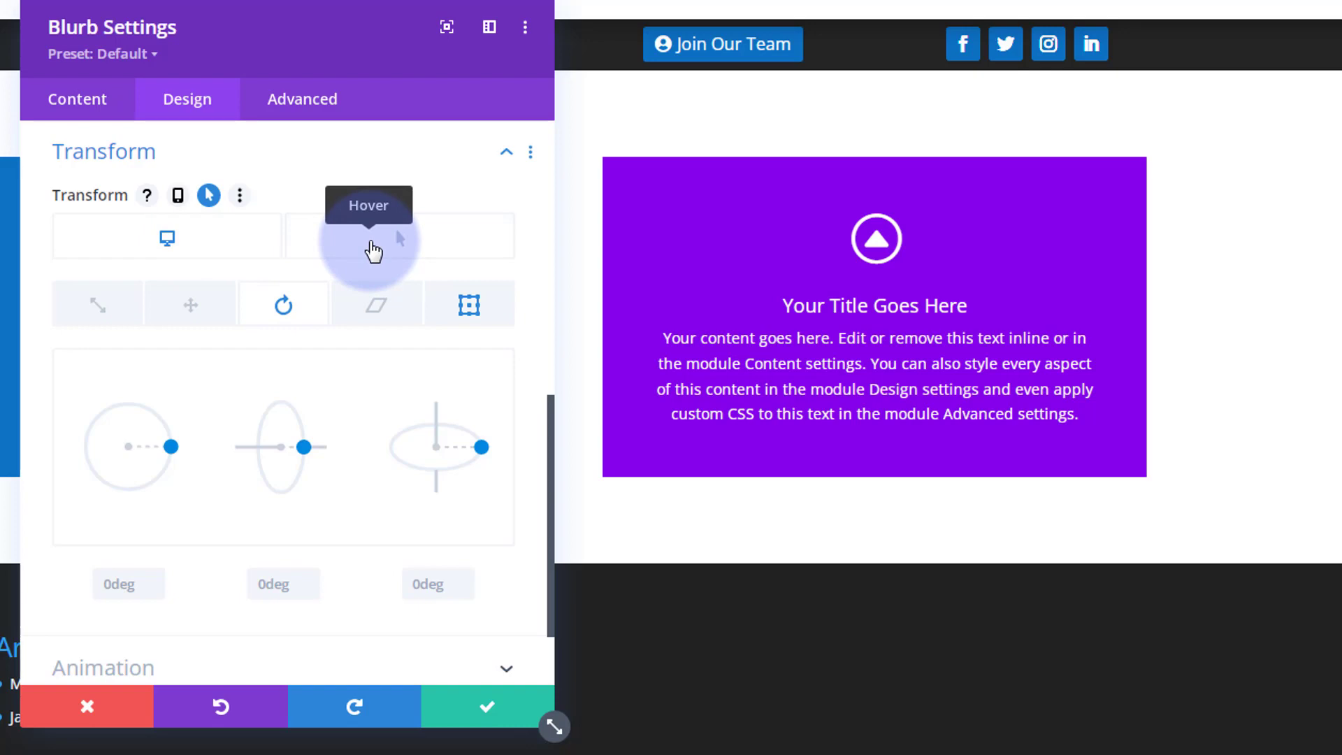
# Set the blurb's hover rotation to 90deg on the first axis, keeping Desktop at 0deg
pyautogui.click(373, 249)
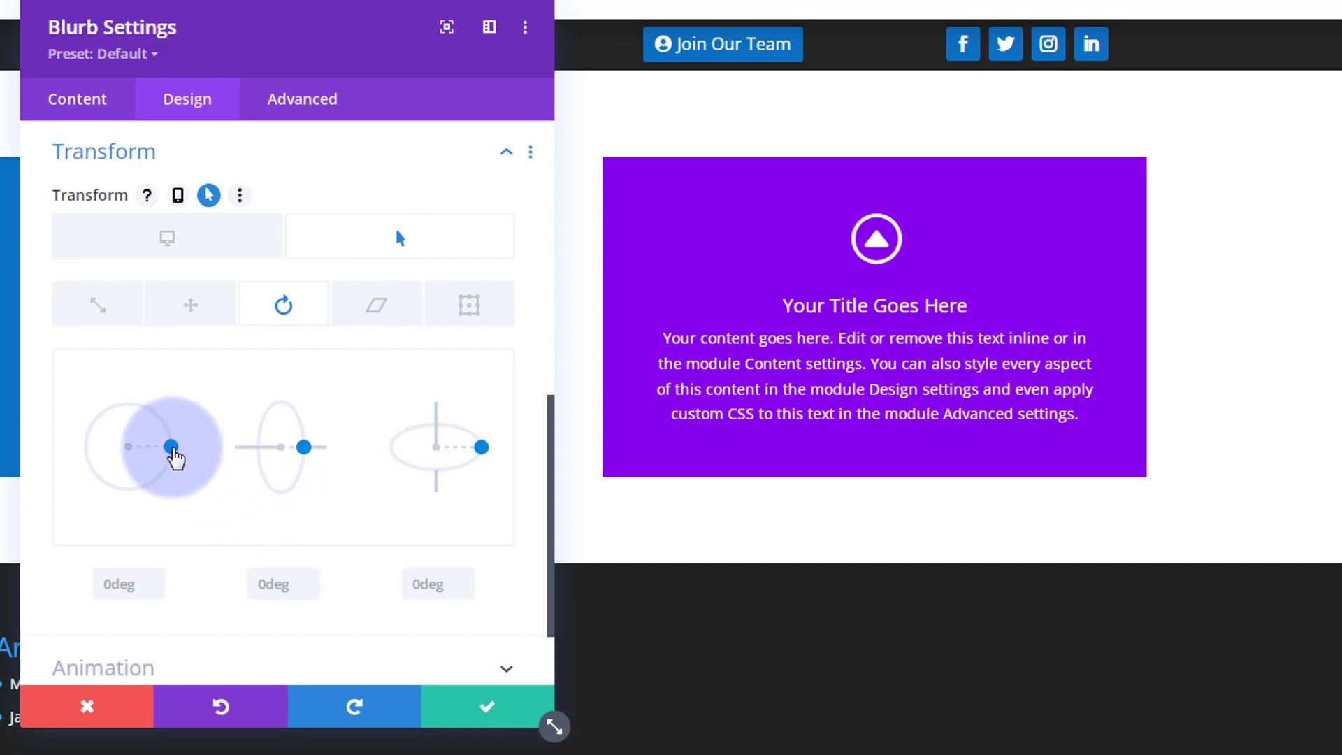
pyautogui.moveTo(175, 457); pyautogui.dragTo(136, 501)
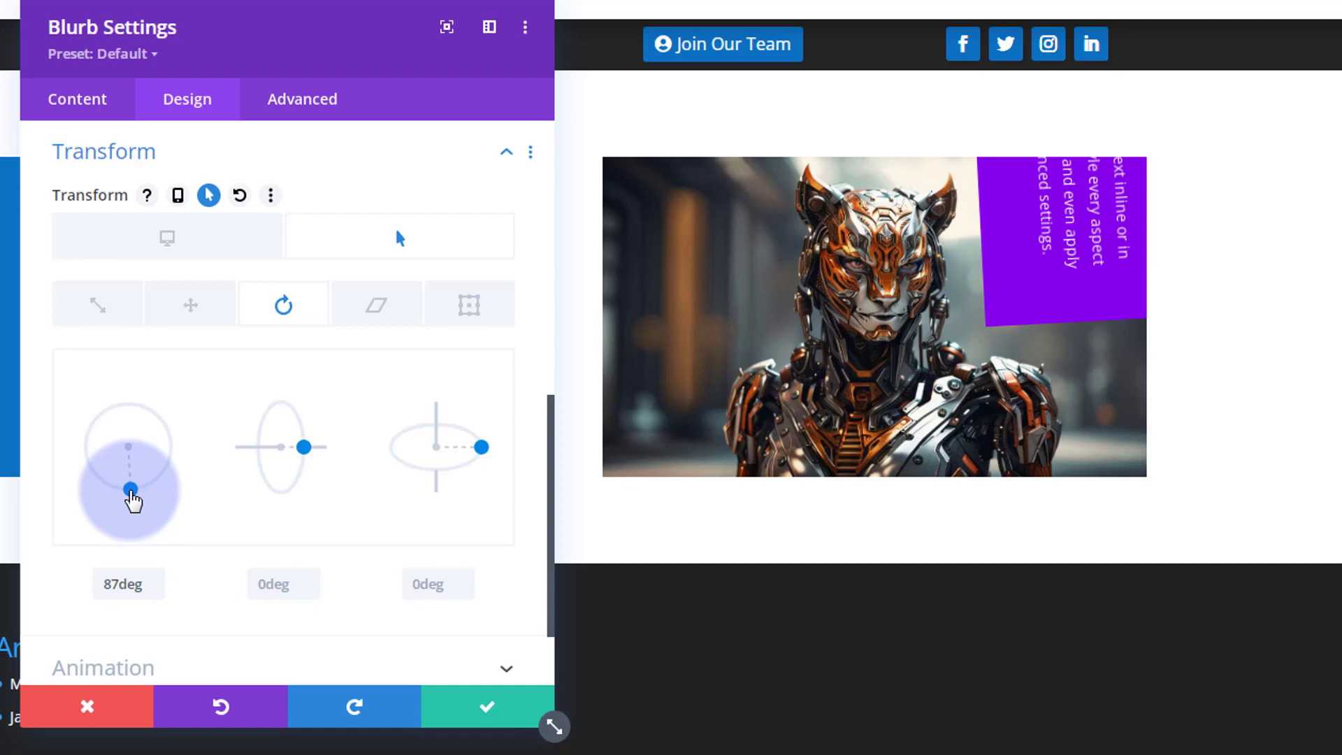
pyautogui.moveTo(133, 500); pyautogui.dragTo(131, 500)
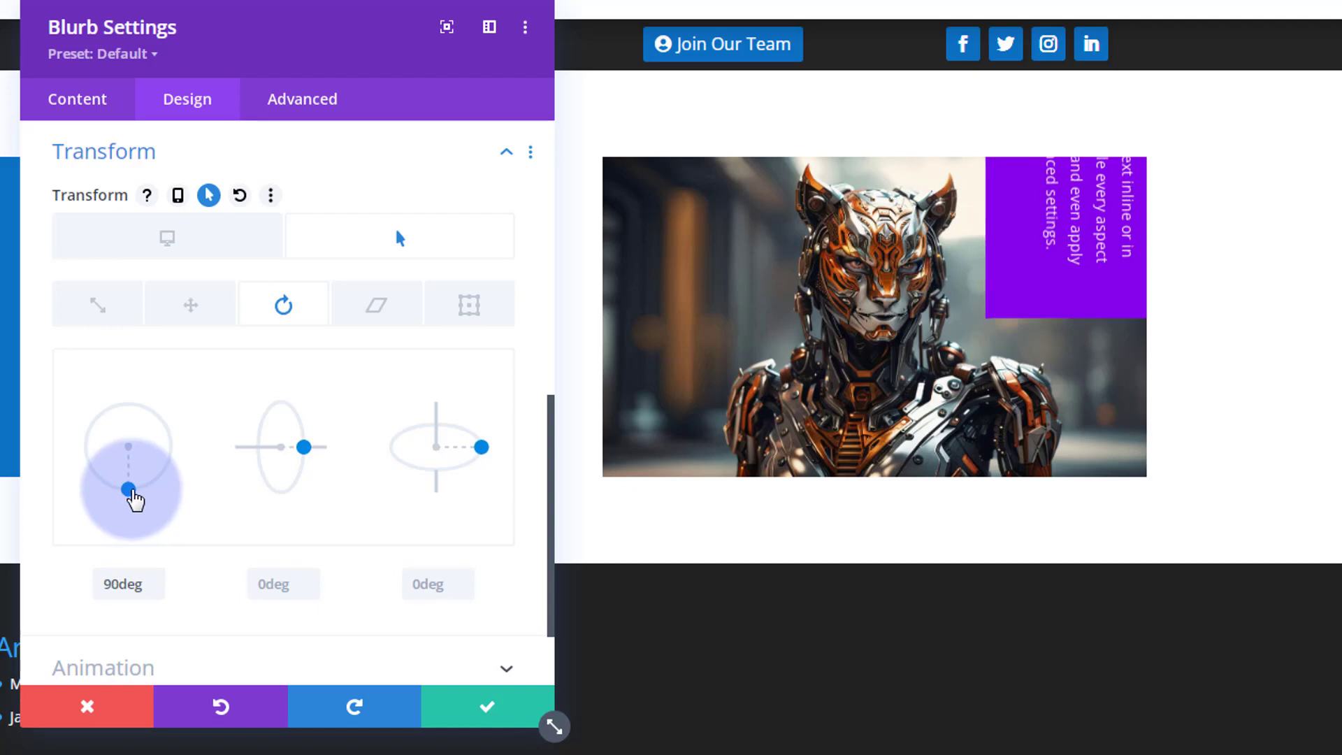
pyautogui.click(183, 239)
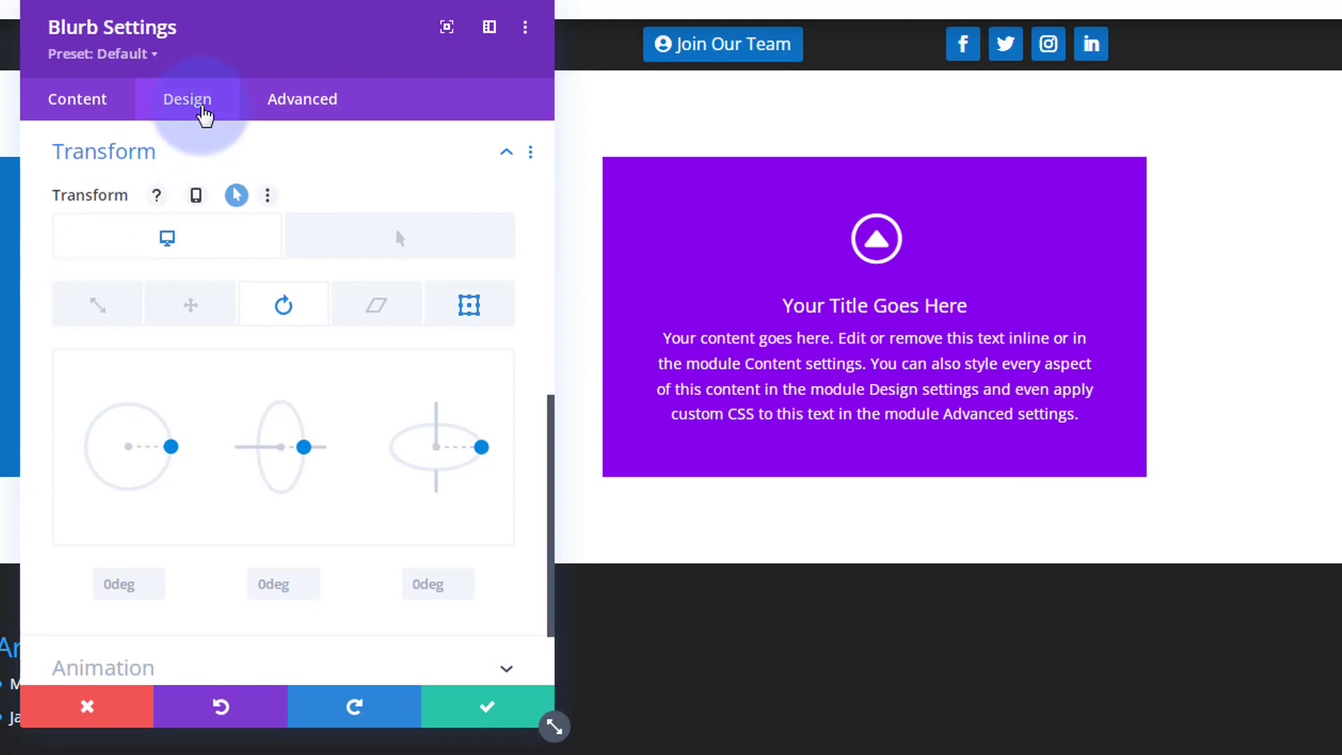
# Change the blurb's Spacing padding bottom to 650px, leaving top padding at 50px
pyautogui.click(207, 160)
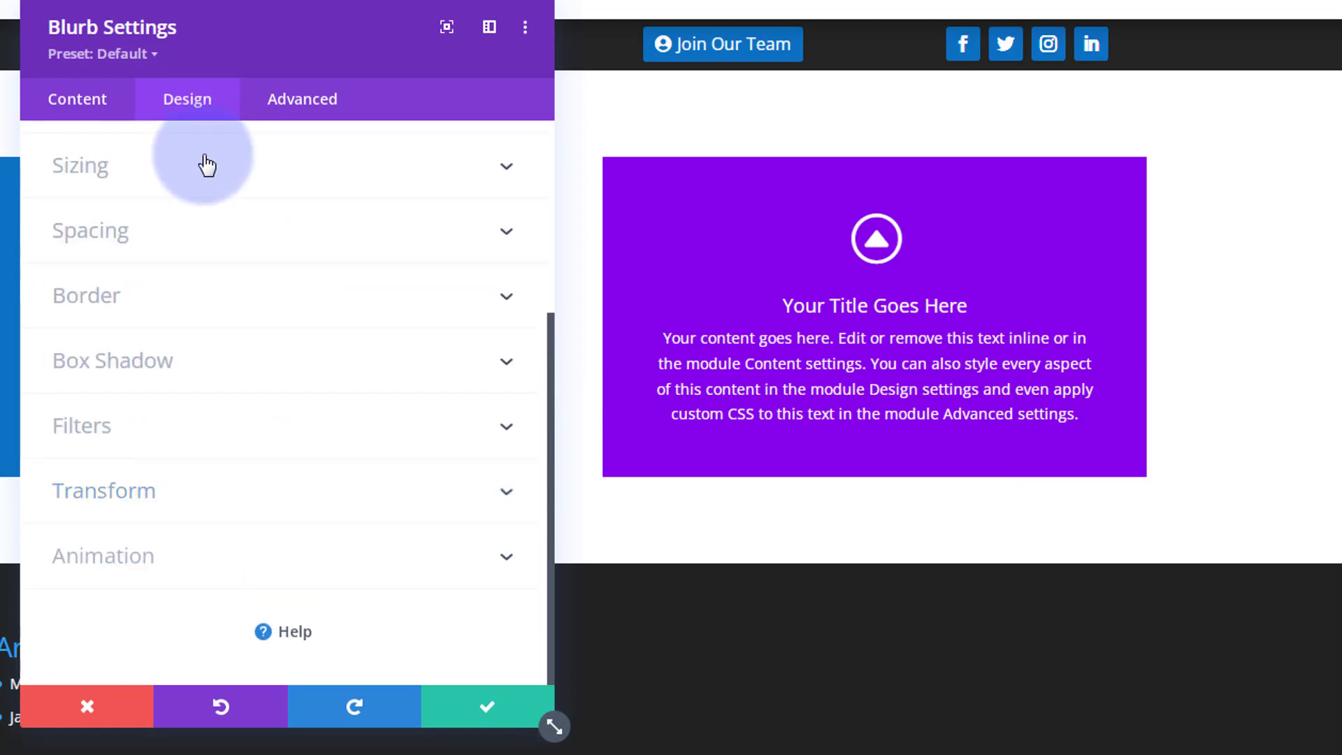
pyautogui.click(188, 235)
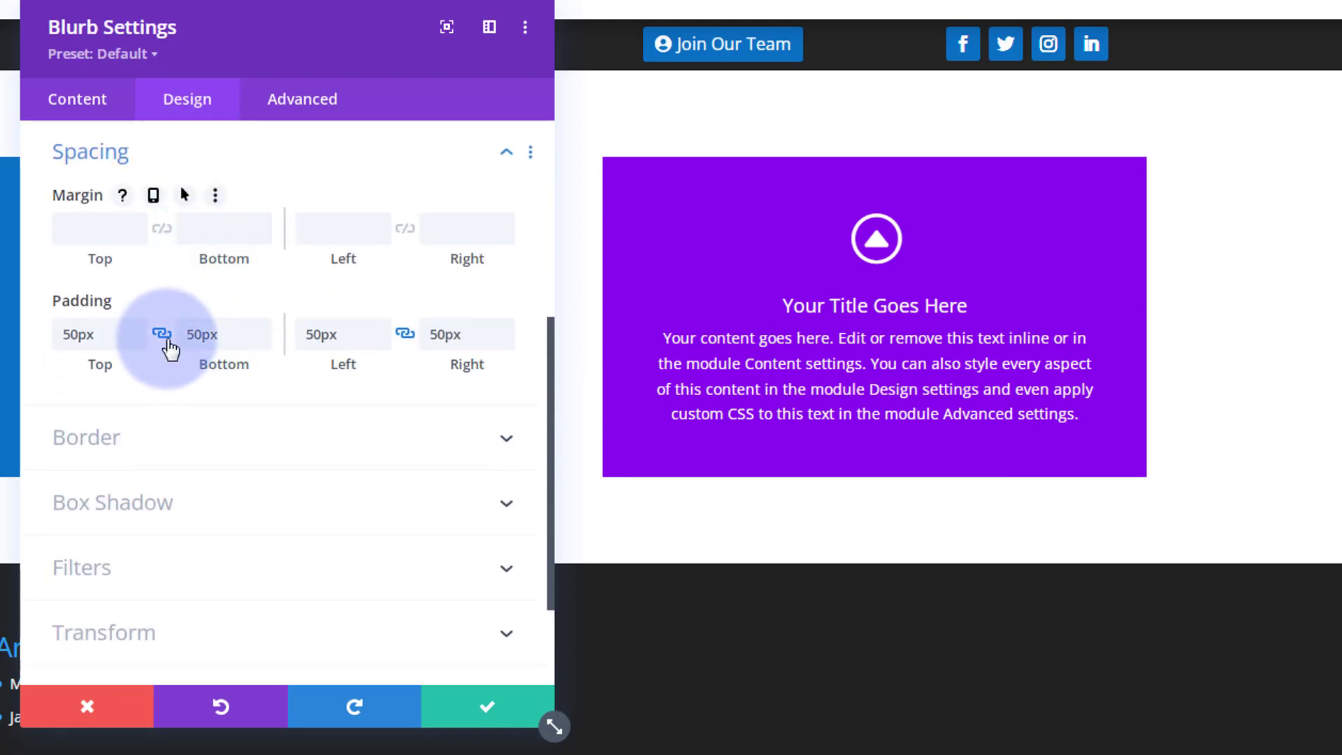
pyautogui.click(195, 334)
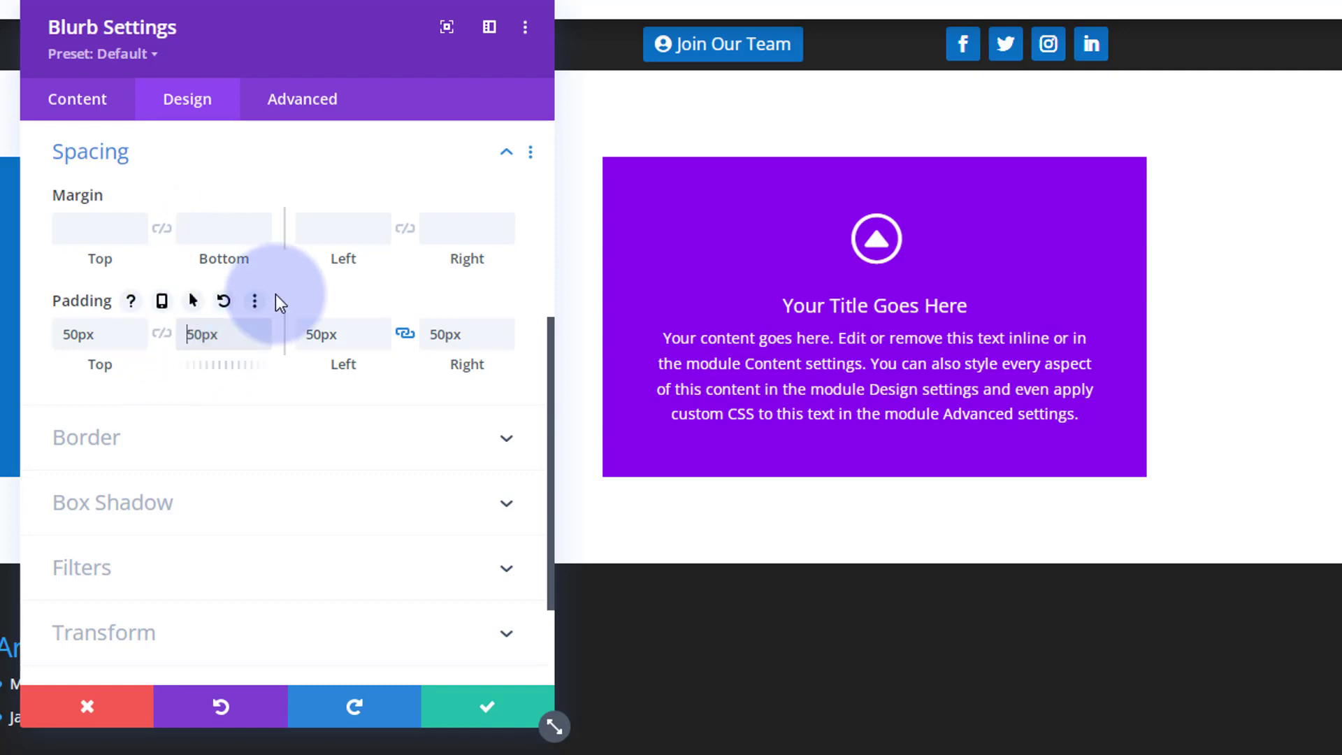
pyautogui.write('6')
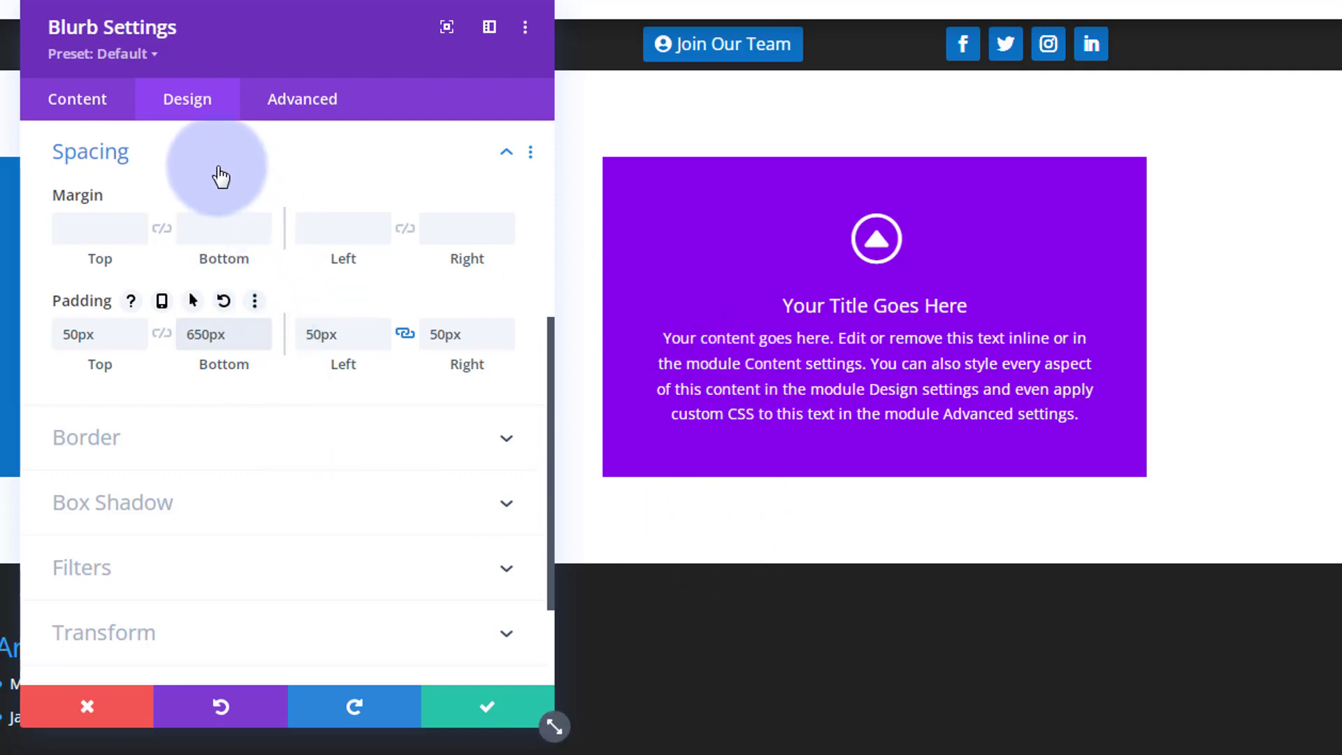
pyautogui.click(195, 166)
pyautogui.click(224, 490)
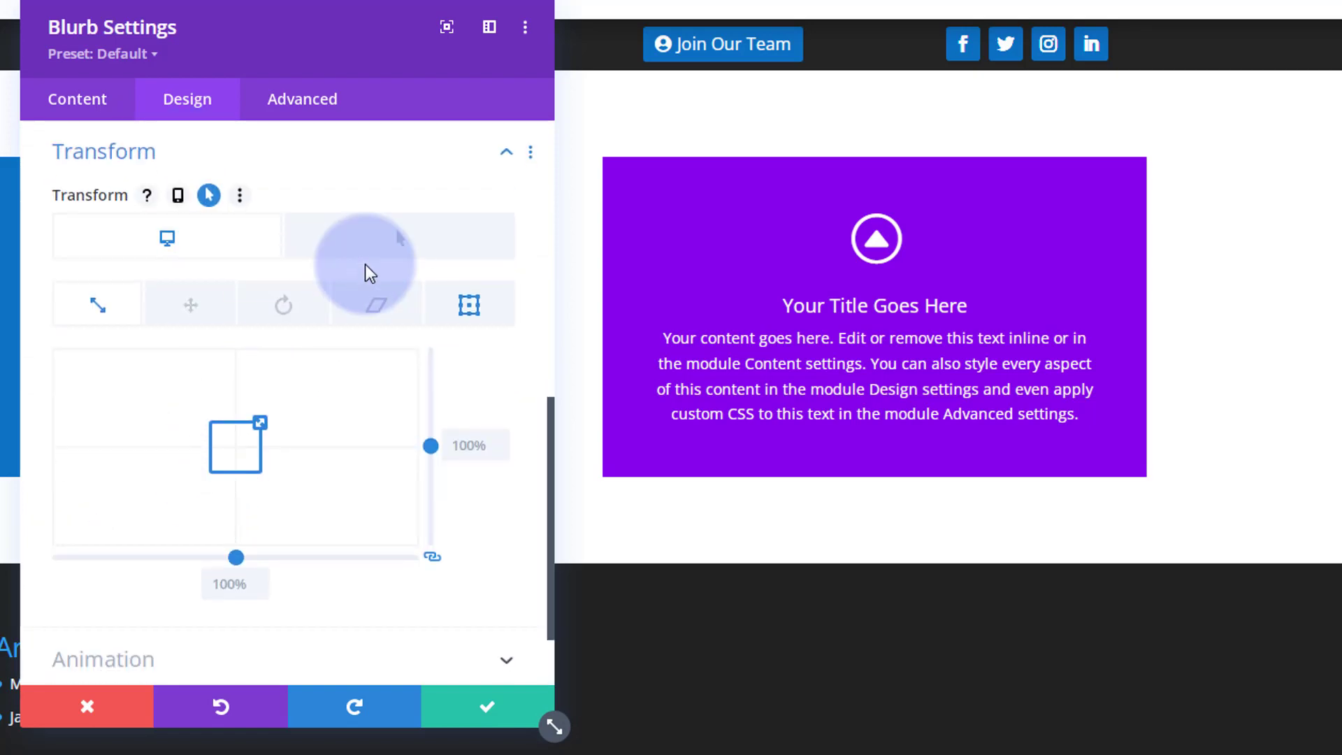
pyautogui.click(377, 256)
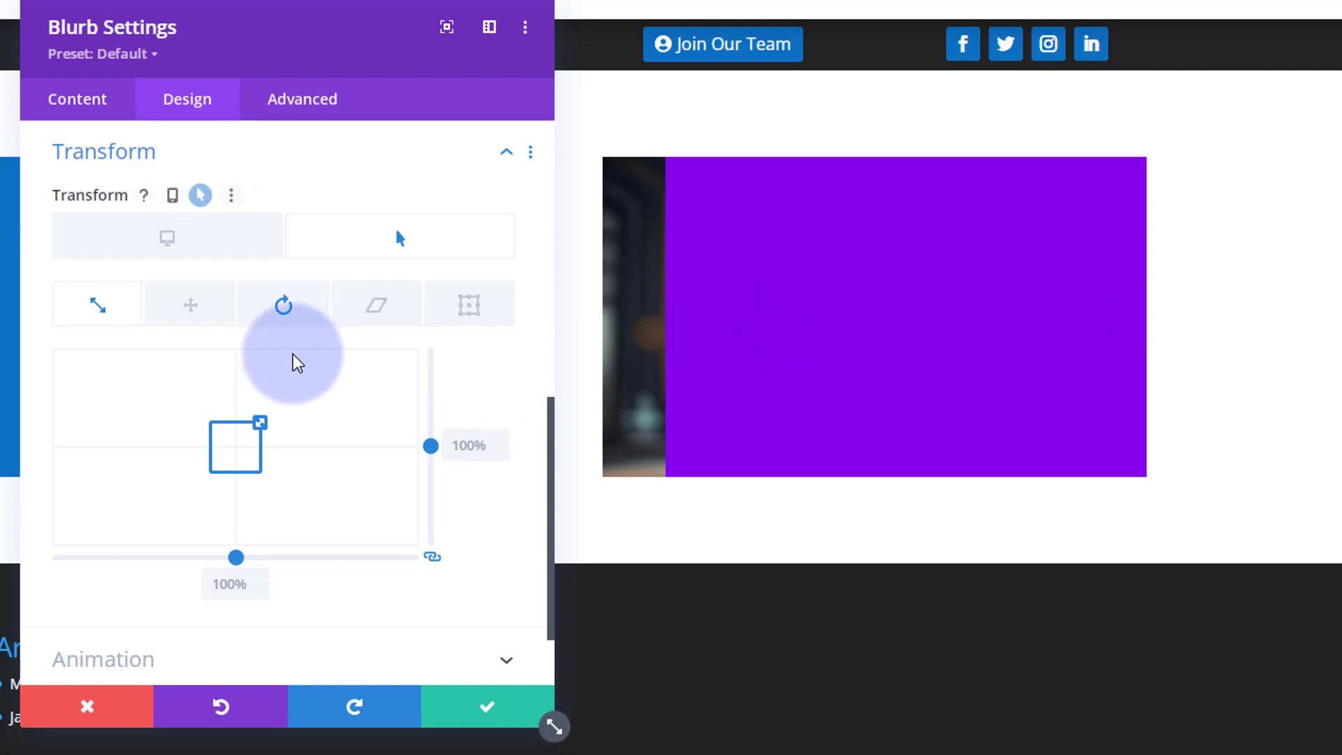
pyautogui.click(169, 241)
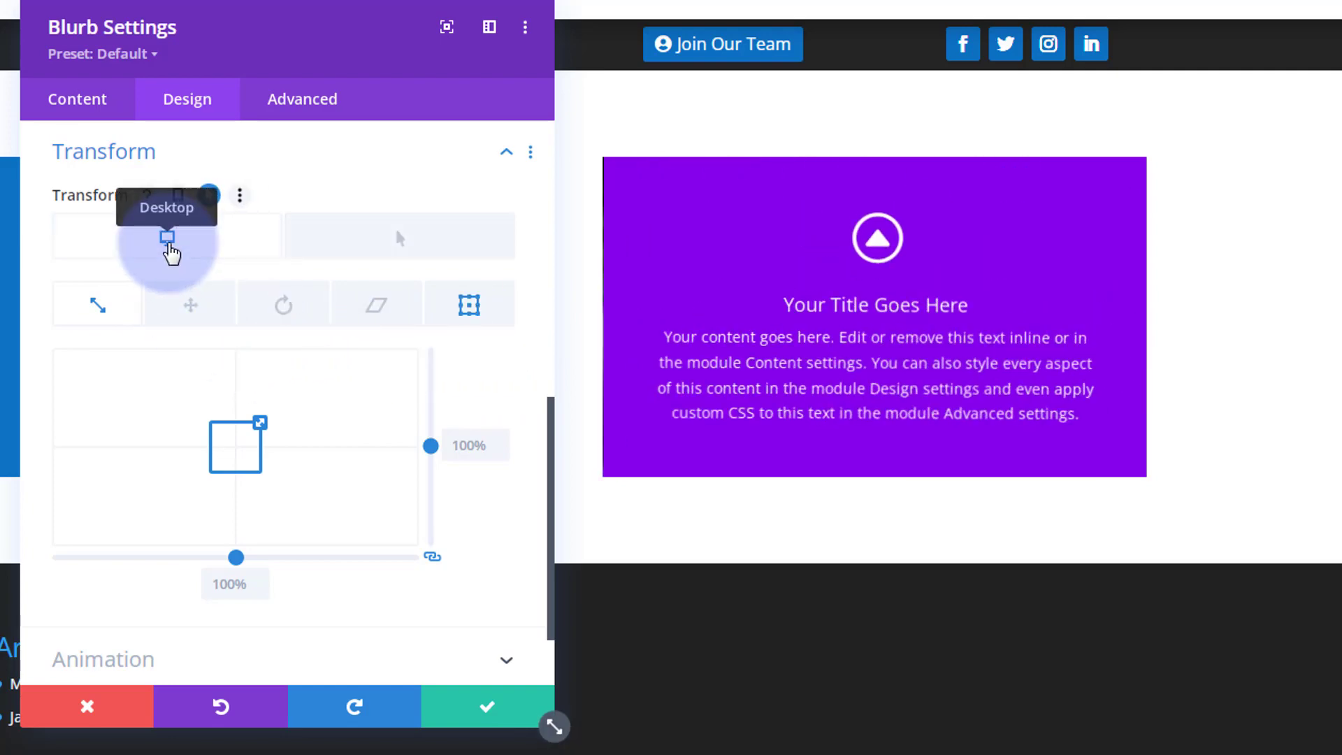
pyautogui.scroll(-2, 259, 355)
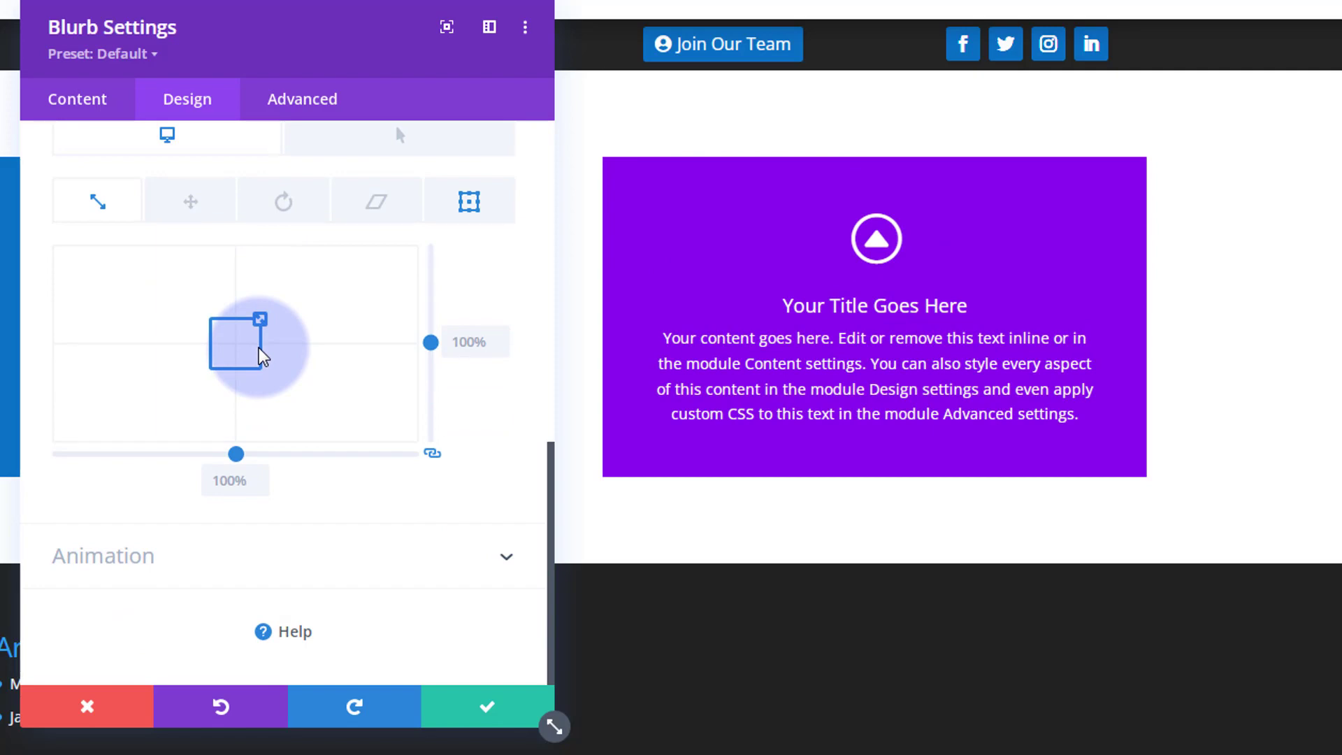
# Raise the blurb's bottom padding from 650px to 800px
pyautogui.scroll(8, 258, 350)
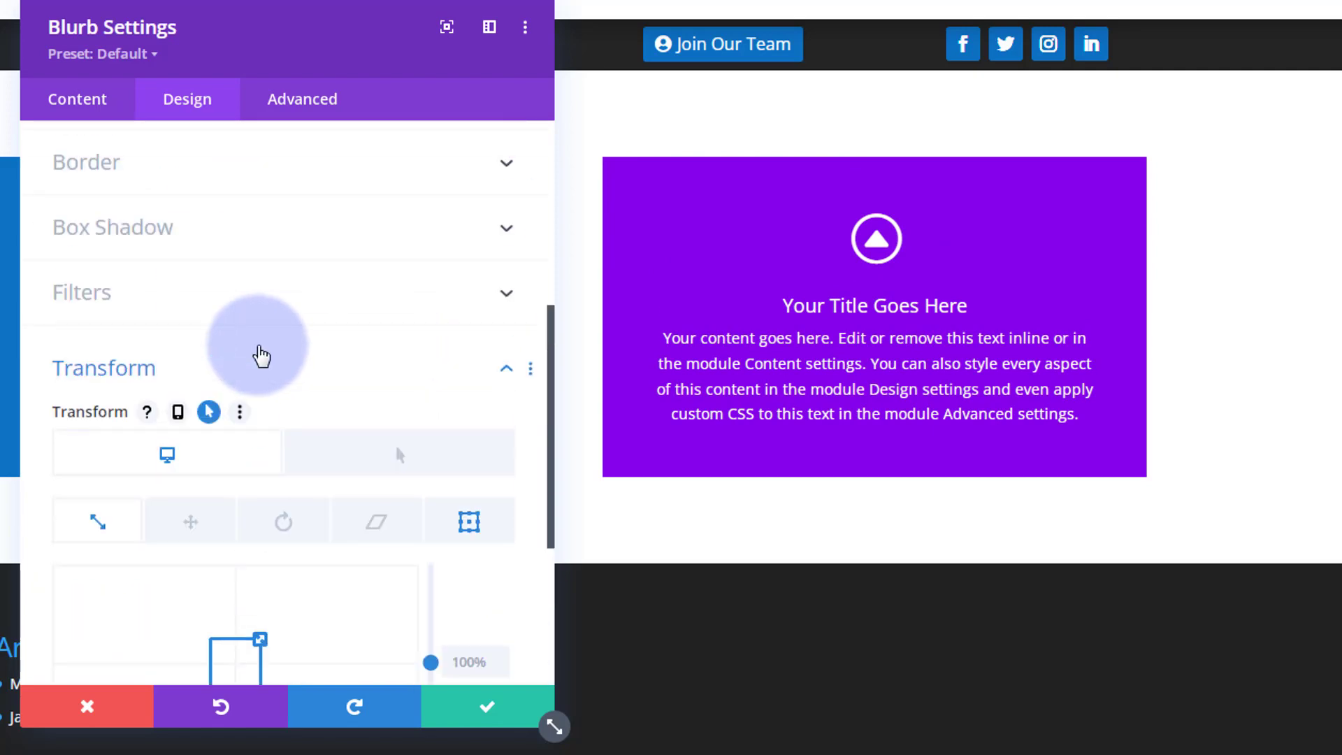
pyautogui.click(248, 304)
pyautogui.click(187, 334)
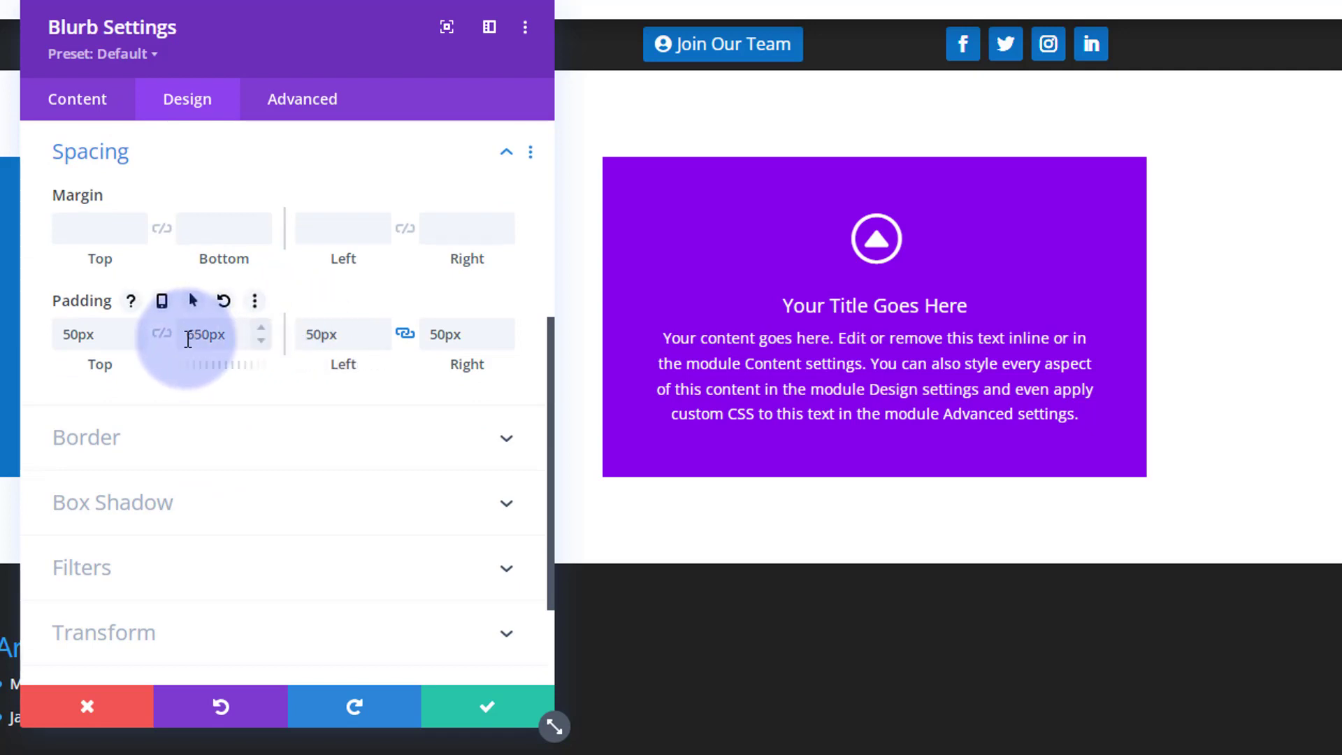
pyautogui.keyDown('shift'); pyautogui.click(203, 334); pyautogui.keyUp('shift')
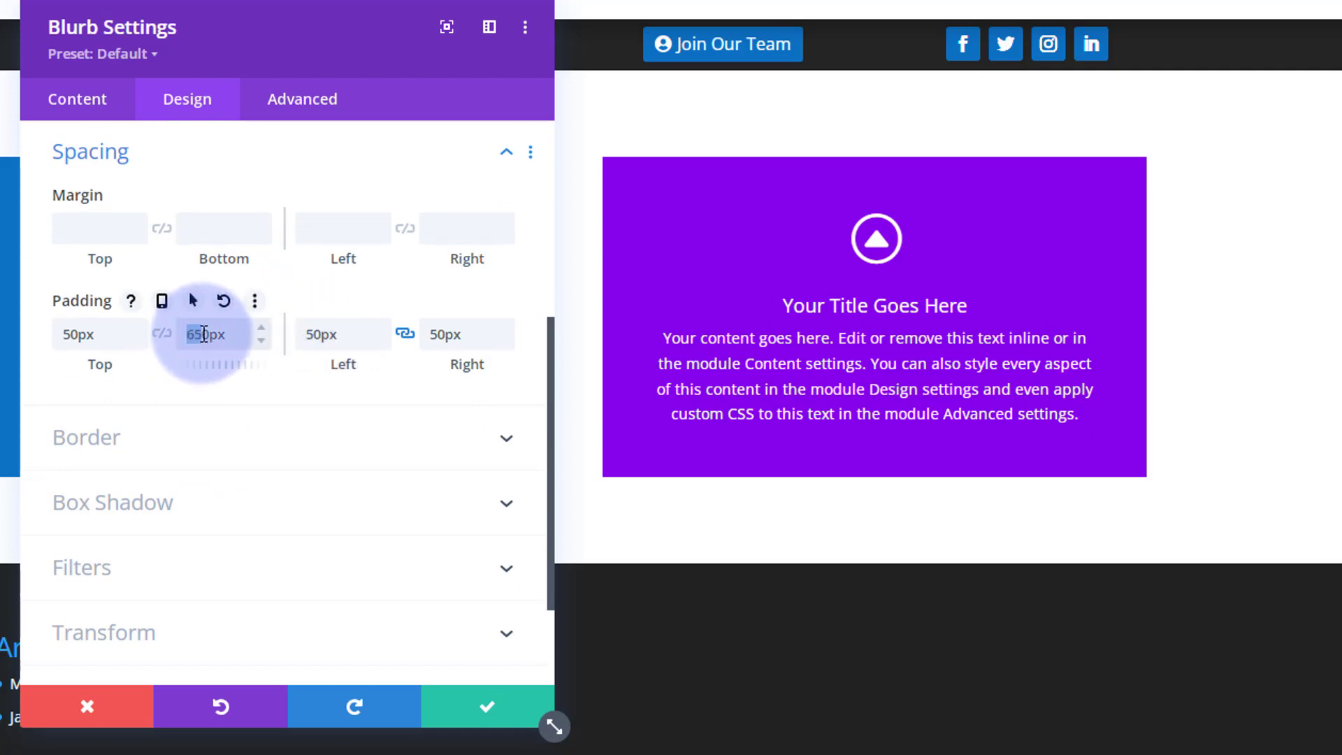
pyautogui.write('80')
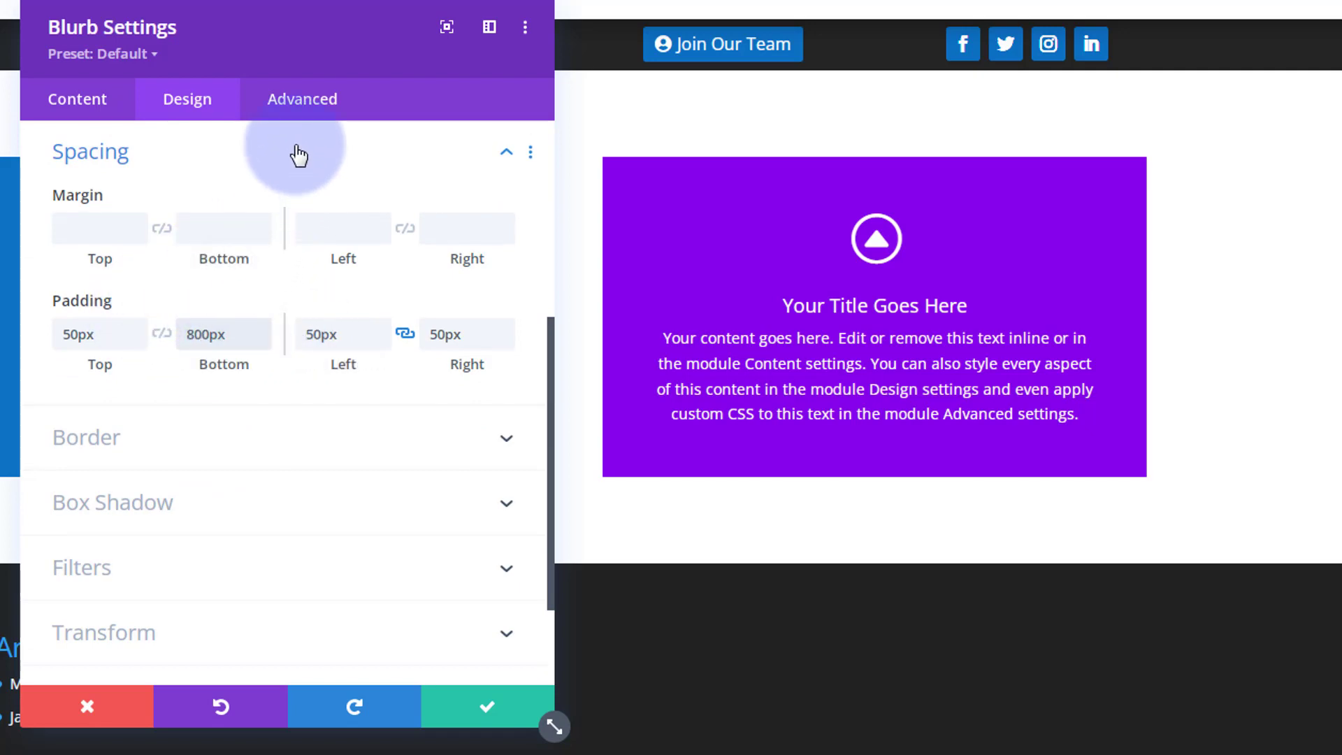
# Set the blurb's hover-state rotation to 90deg in Transform
pyautogui.scroll(-2, 253, 448)
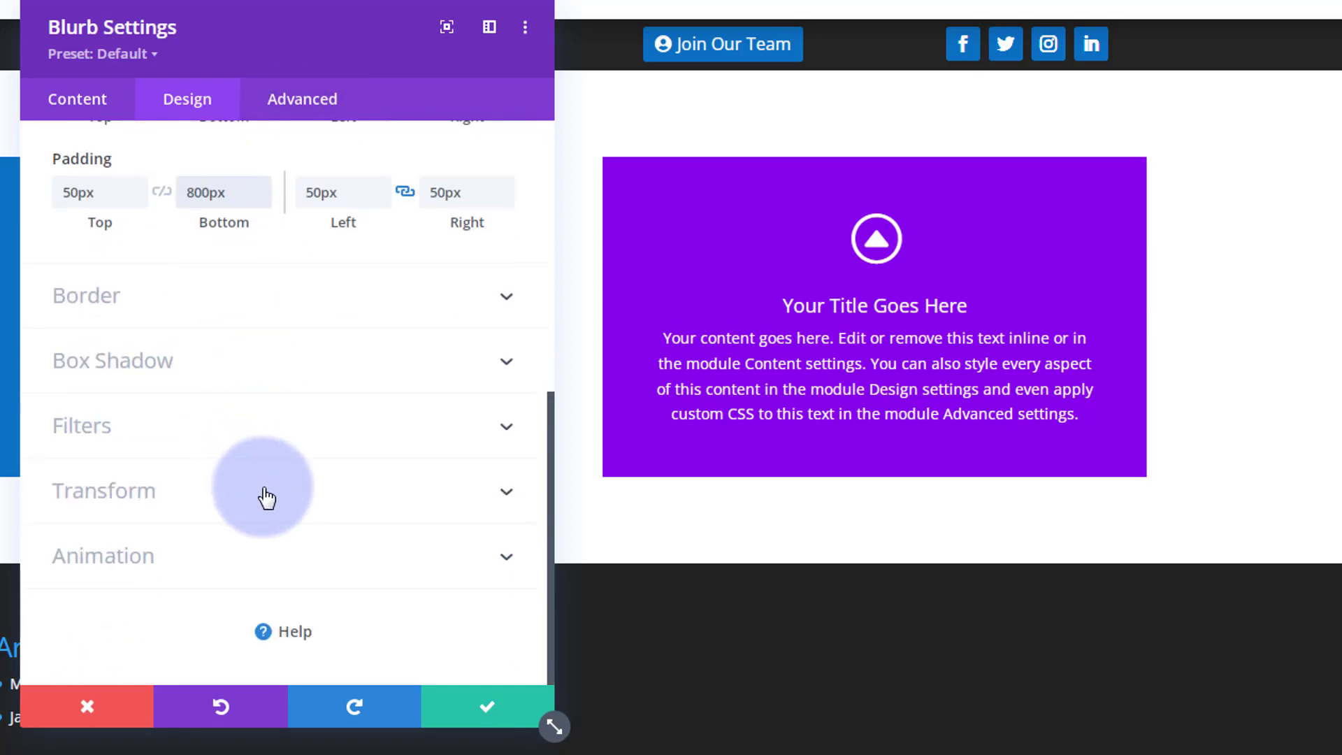
pyautogui.click(265, 495)
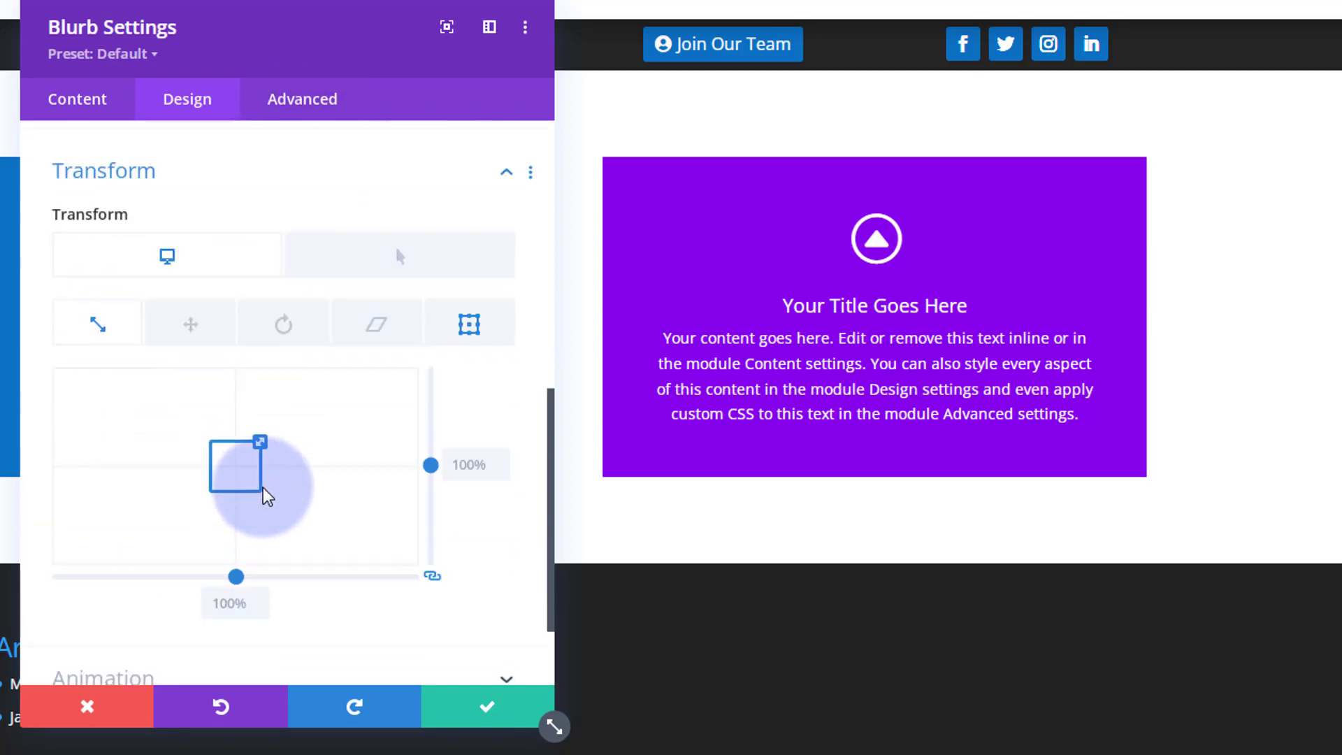
pyautogui.click(297, 319)
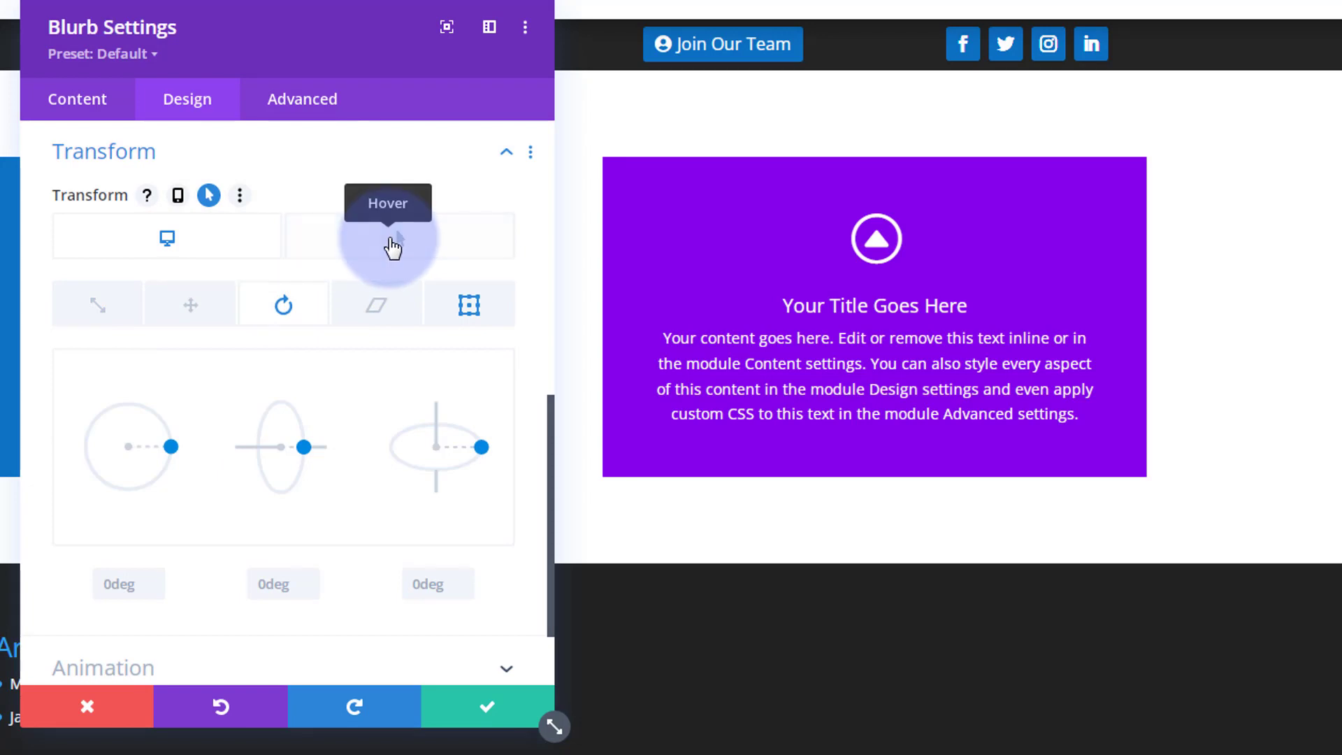
pyautogui.click(391, 243)
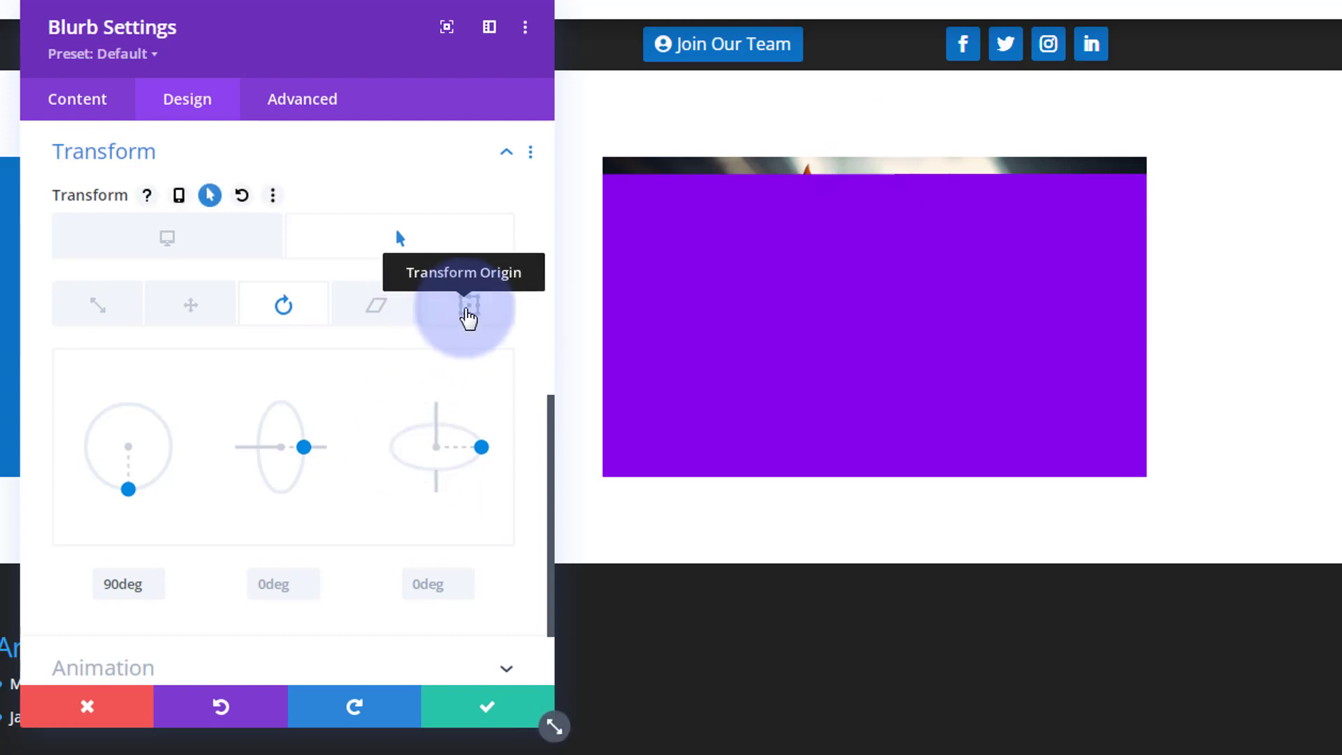
# Set the transform origin to right, 44% vertically for both Hover and Desktop, then preview both states
pyautogui.click(468, 313)
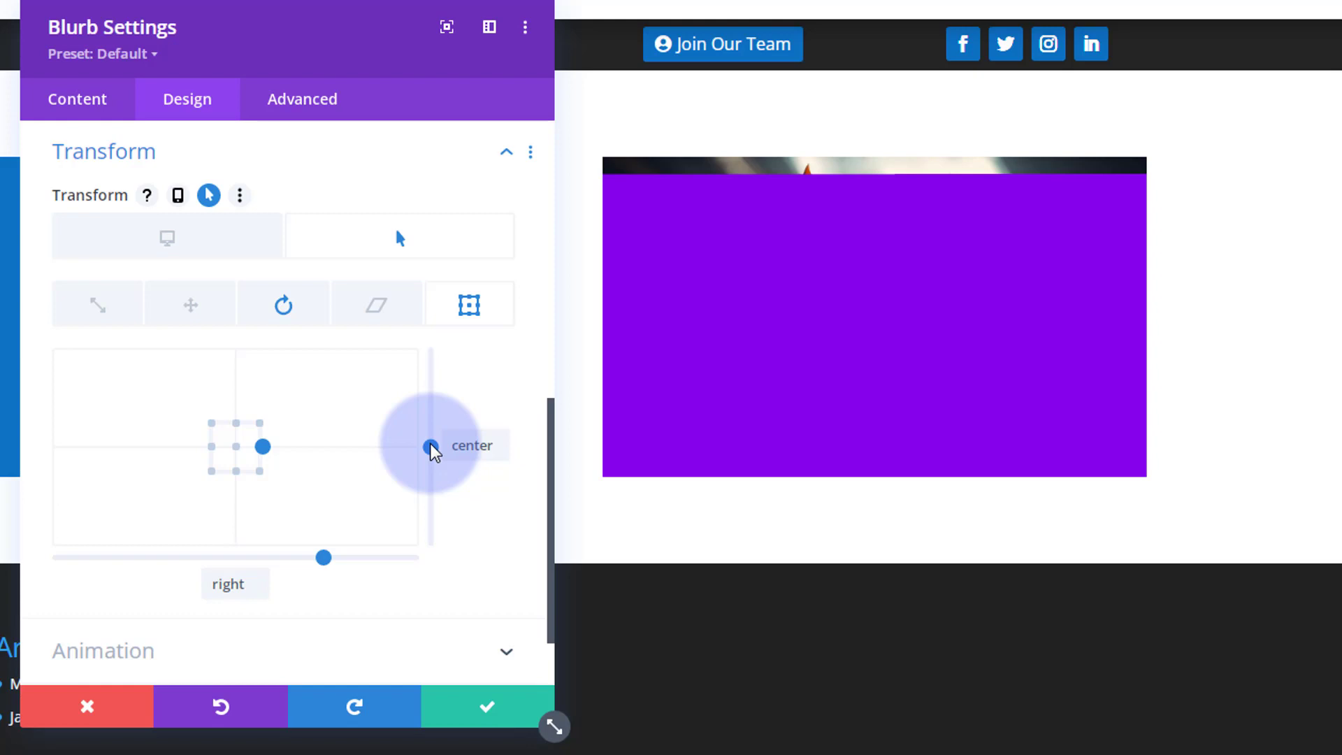
pyautogui.moveTo(430, 445); pyautogui.dragTo(431, 441)
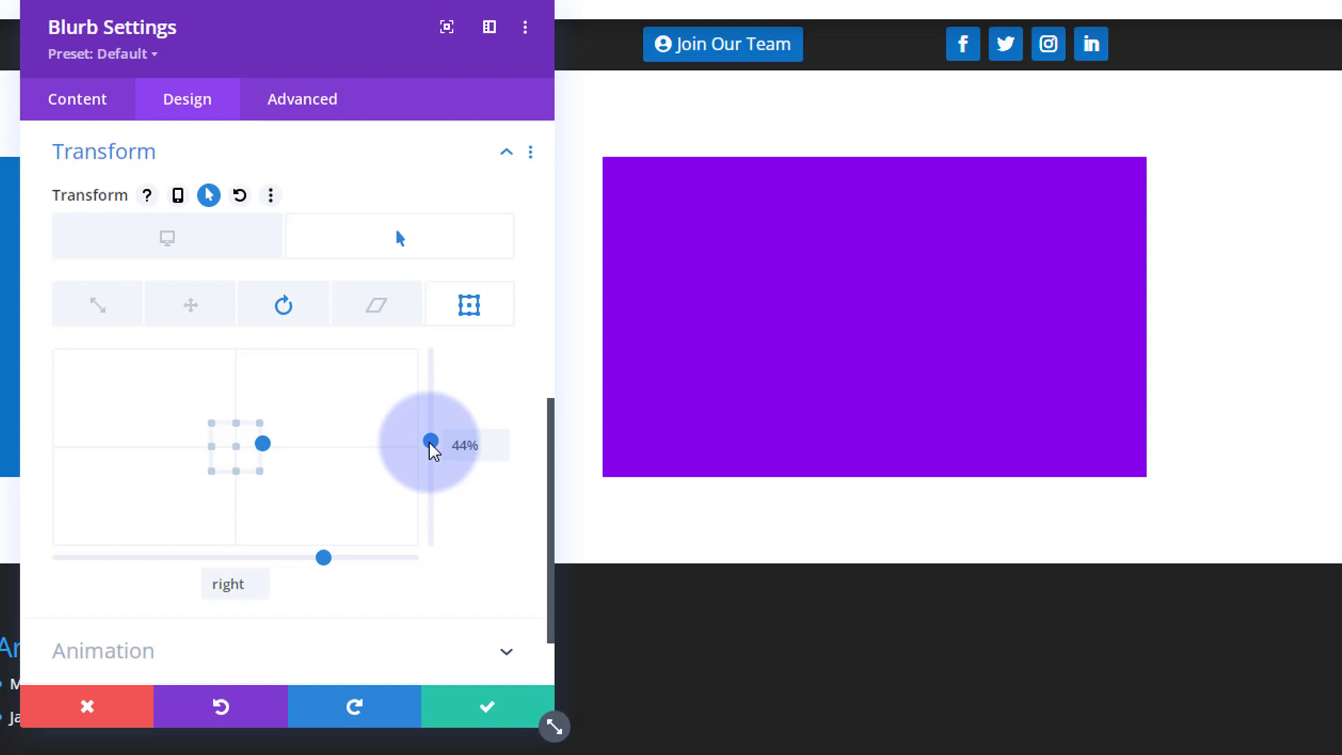
pyautogui.click(186, 245)
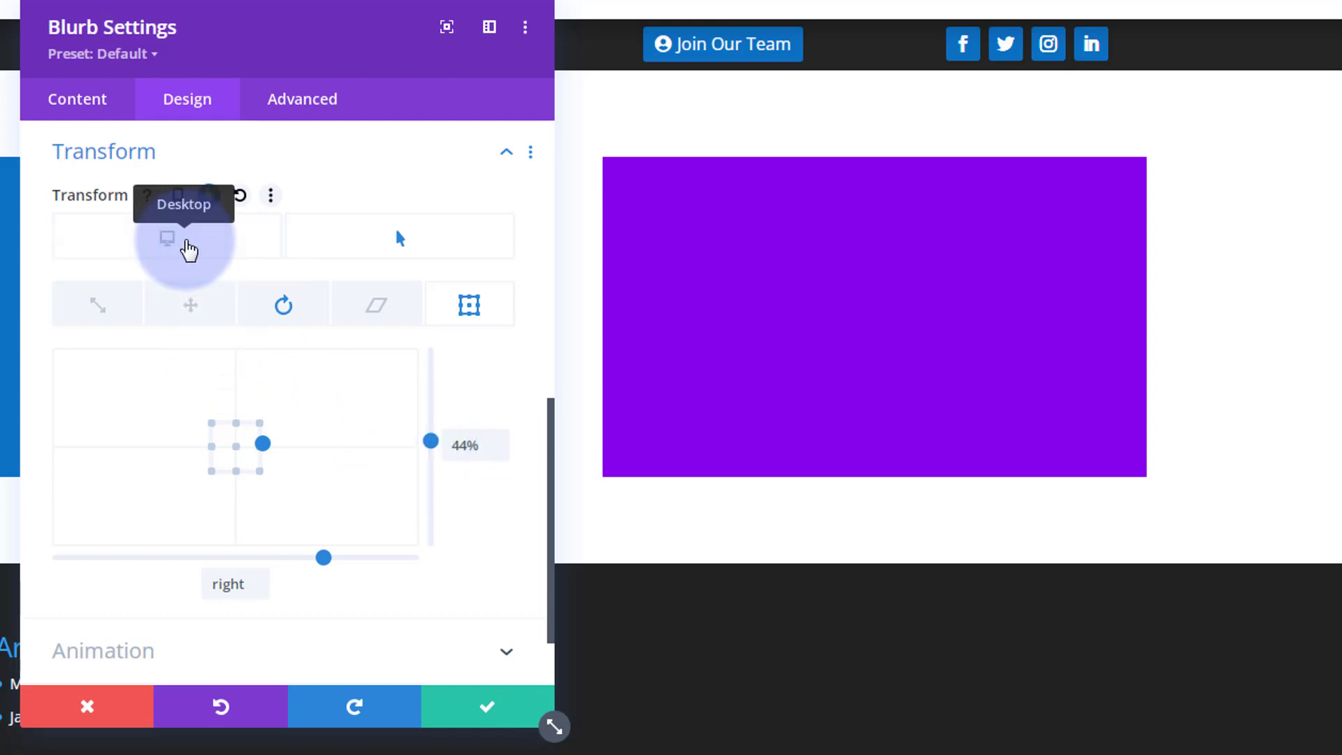
pyautogui.click(200, 260)
pyautogui.click(428, 451)
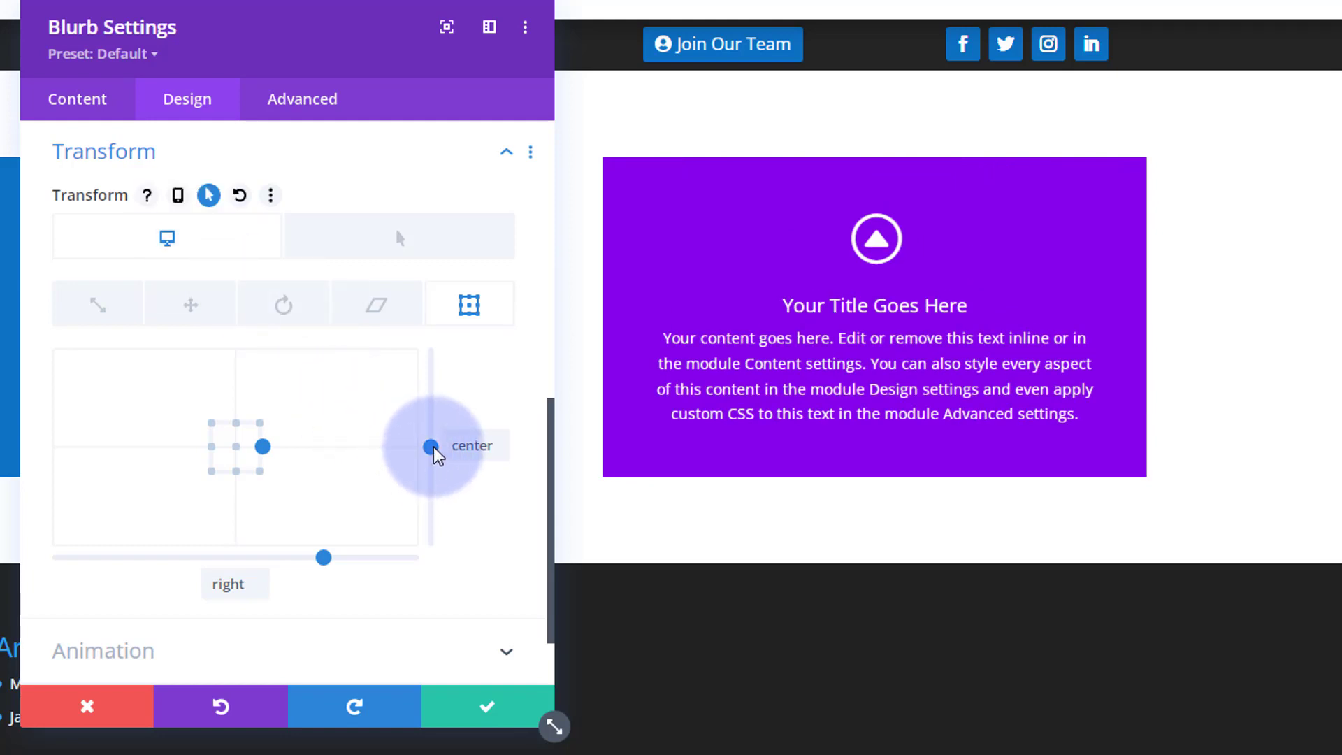
pyautogui.moveTo(430, 443); pyautogui.dragTo(431, 440)
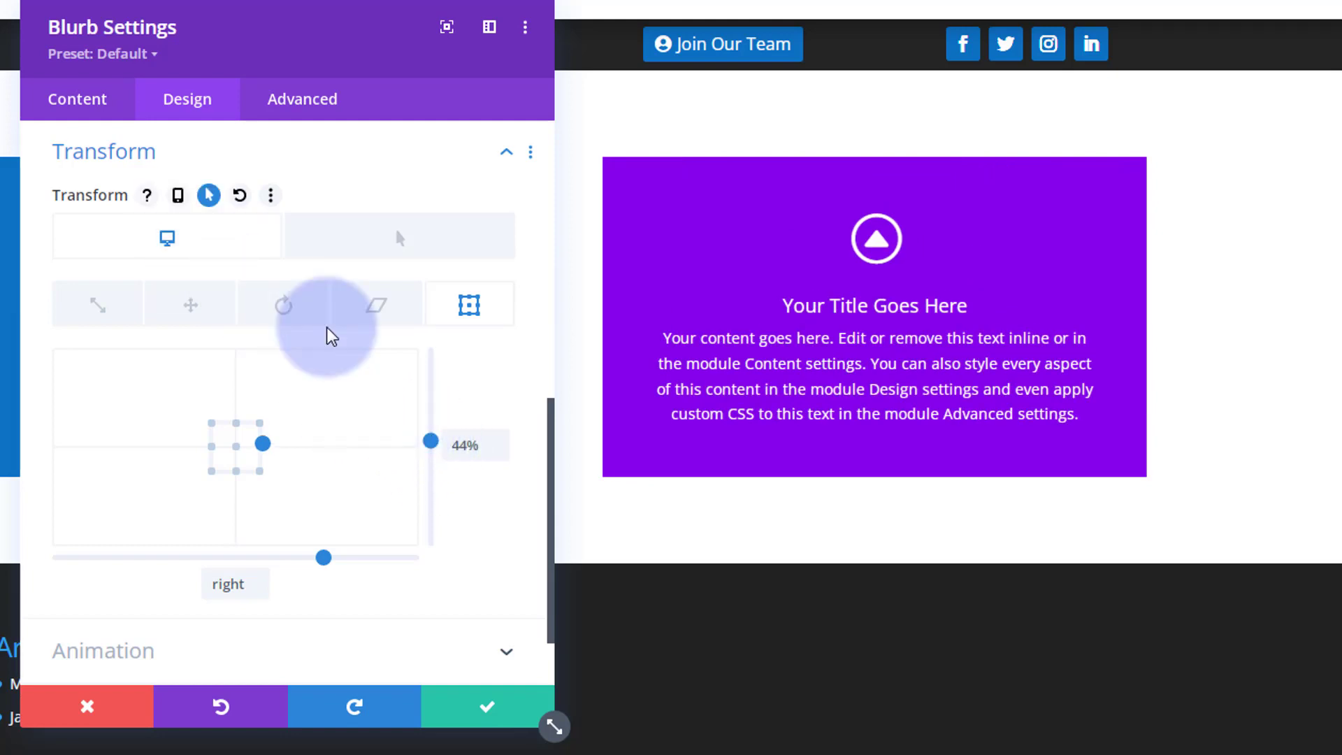
pyautogui.click(156, 241)
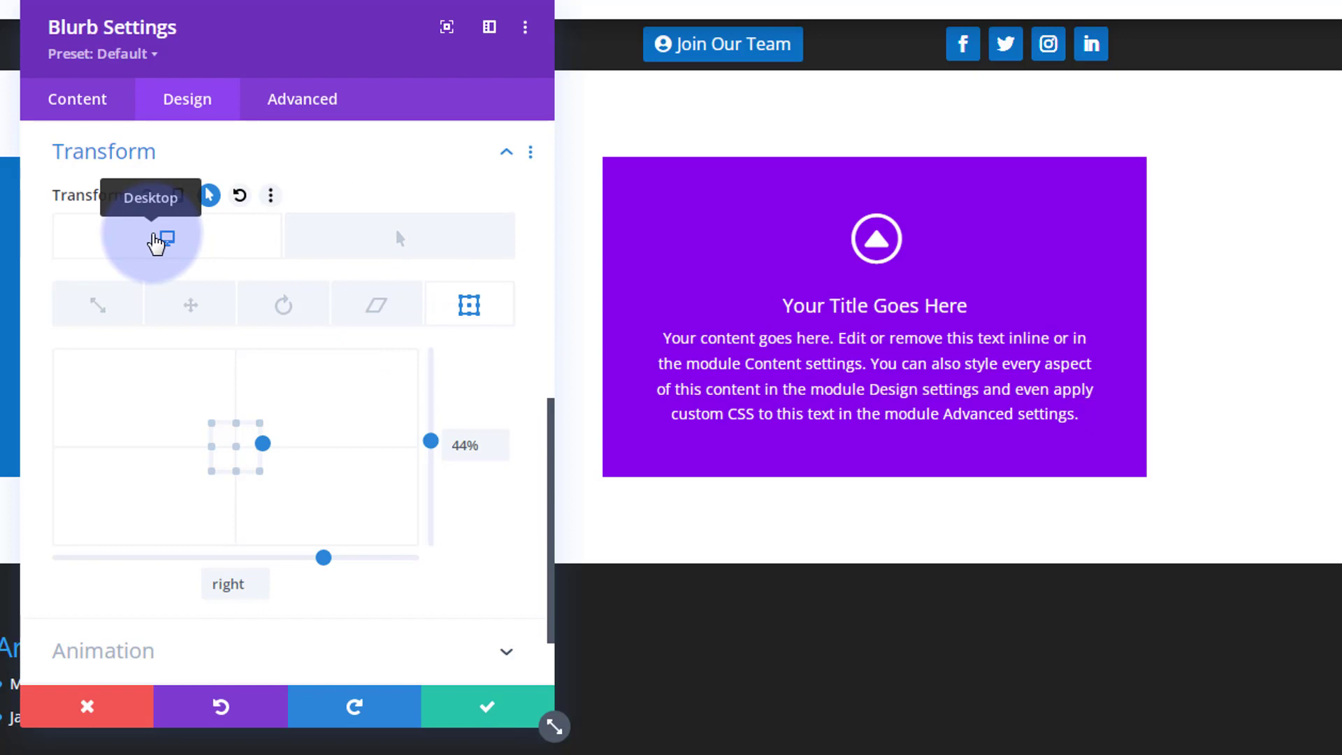
pyautogui.click(358, 244)
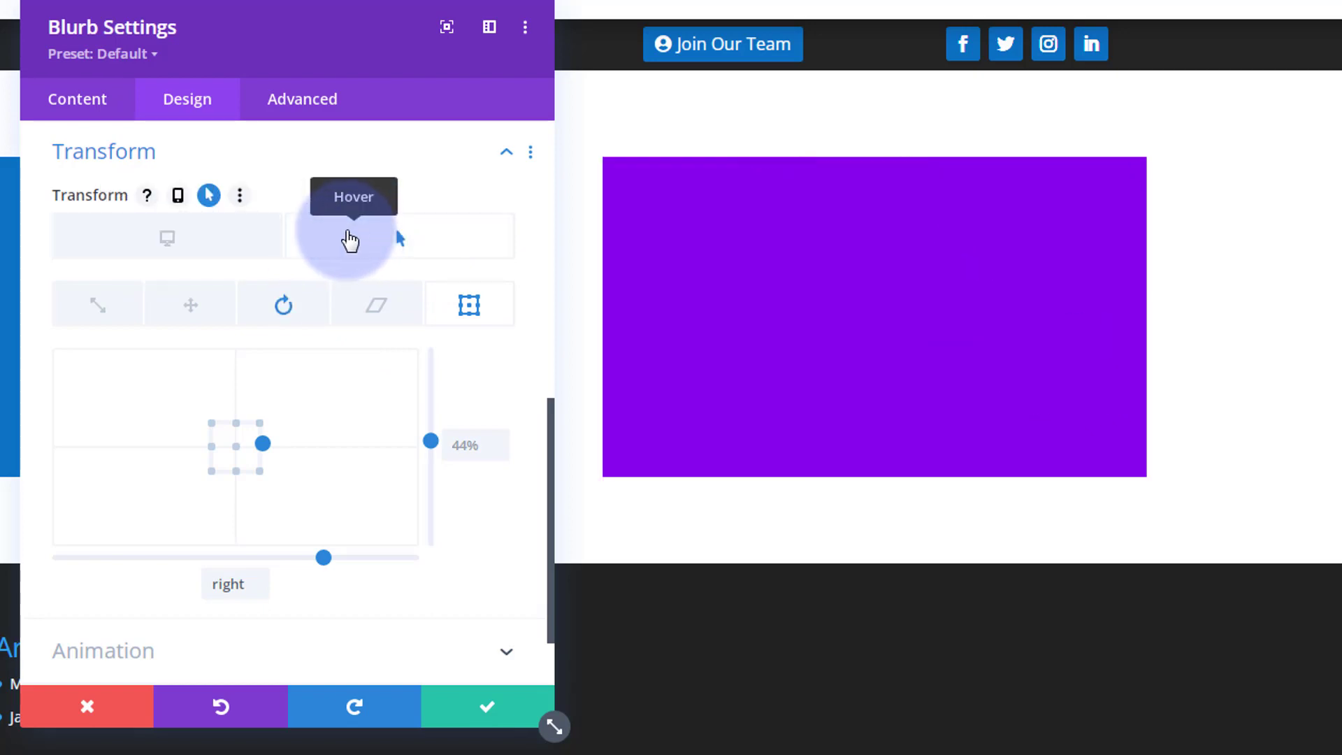
pyautogui.click(199, 255)
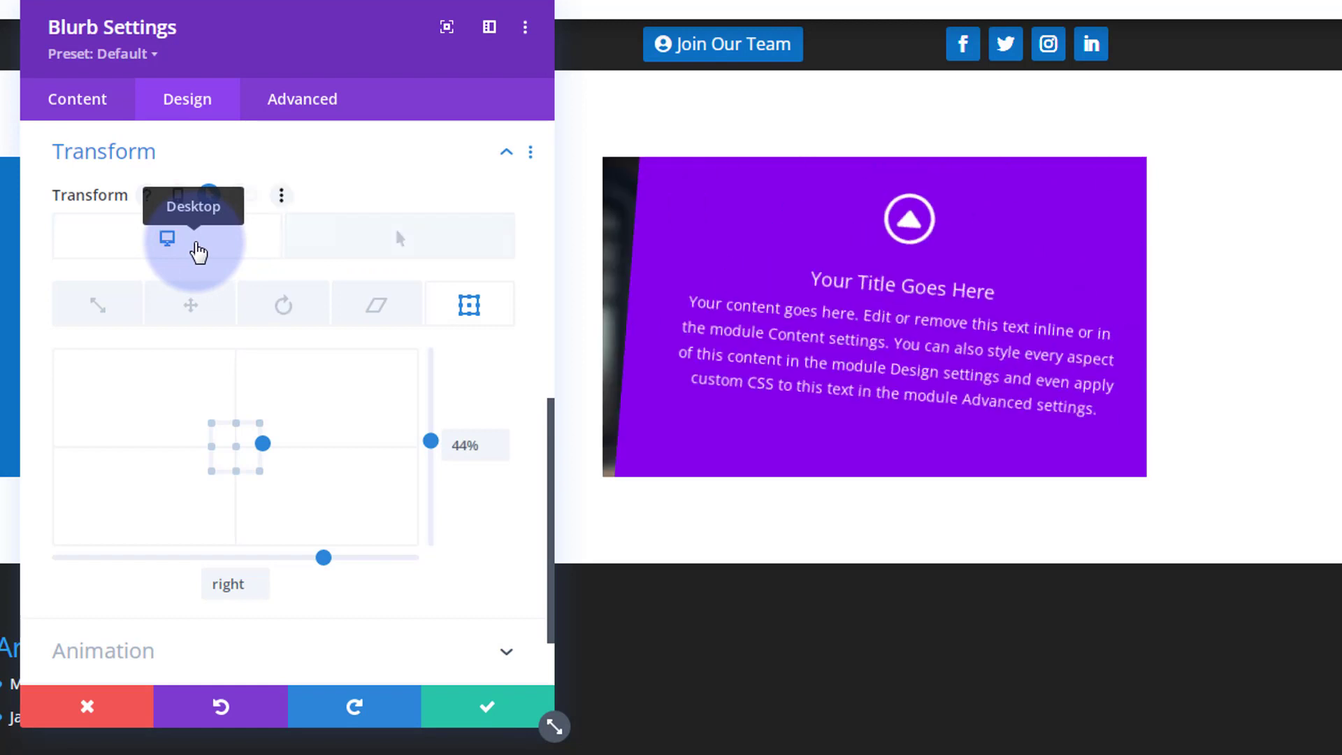
pyautogui.click(377, 248)
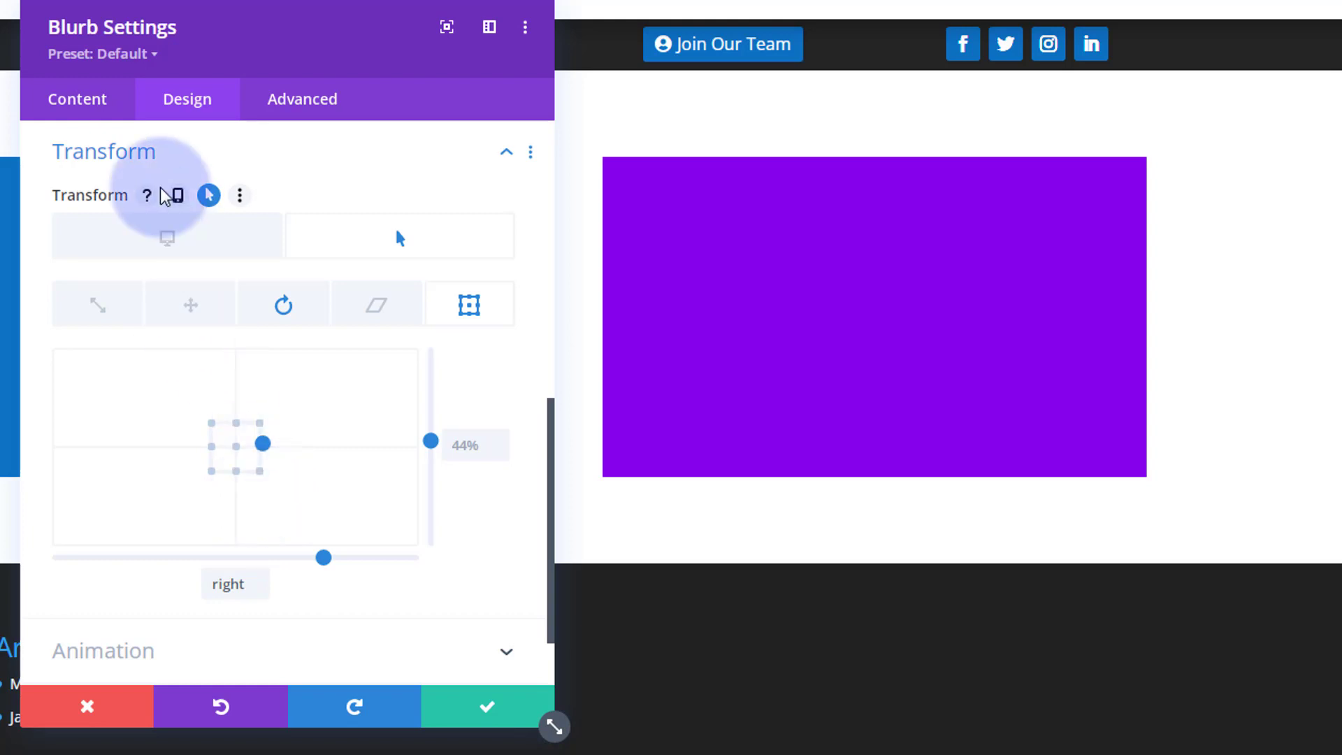
# In the blurb's Filters, enable separate hover values for Opacity
pyautogui.click(232, 170)
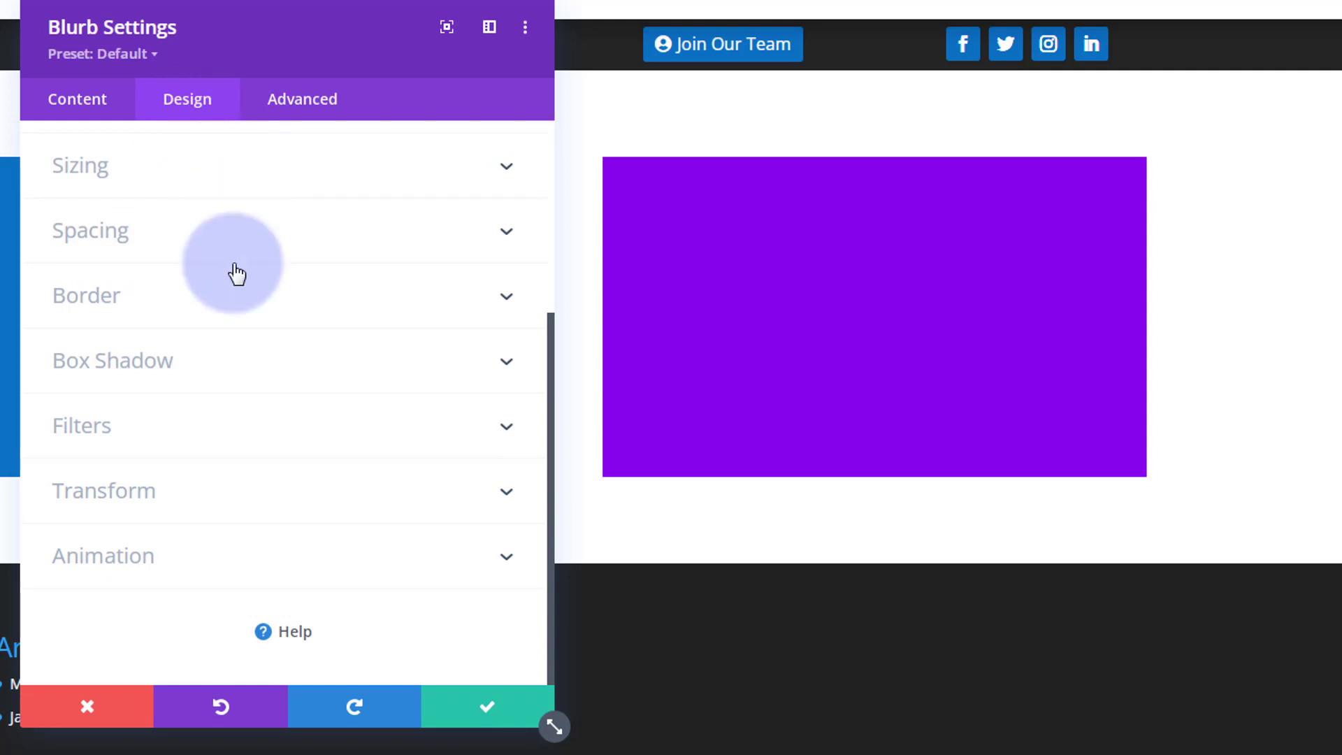
pyautogui.click(239, 427)
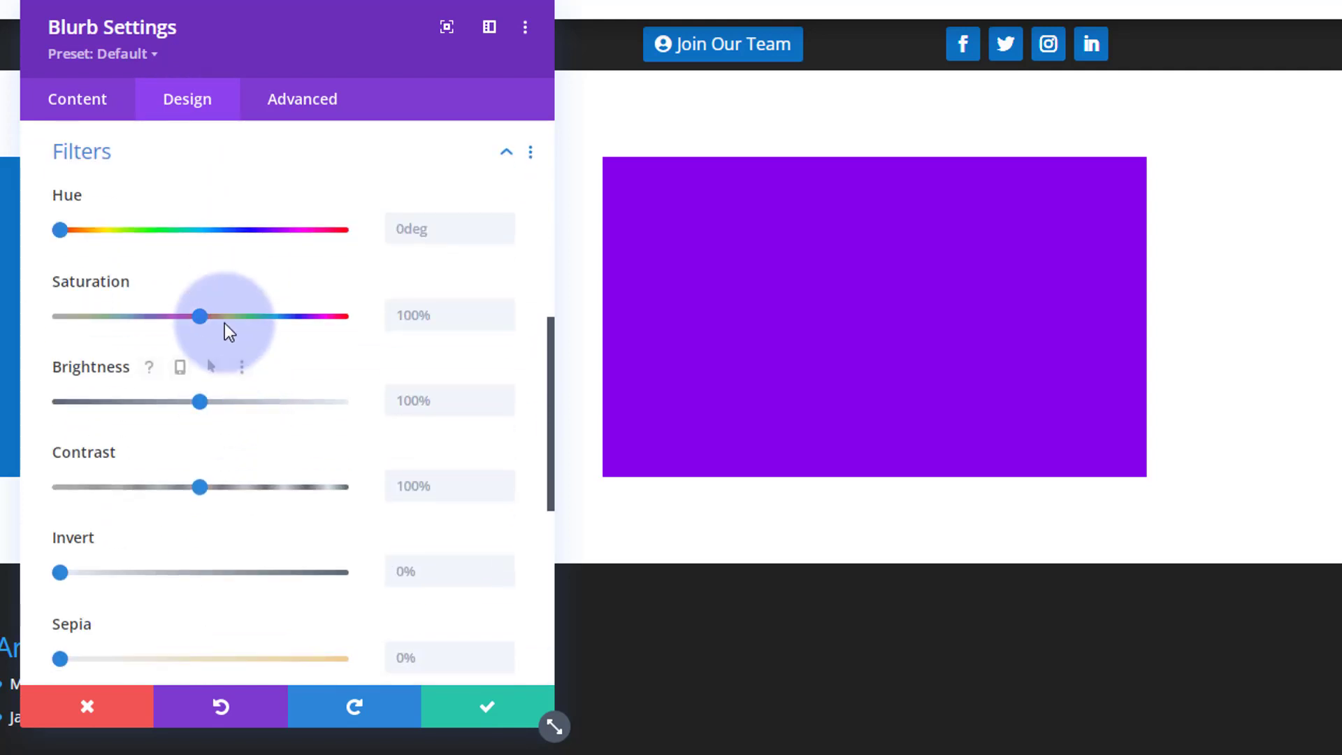
pyautogui.scroll(-6, 224, 323)
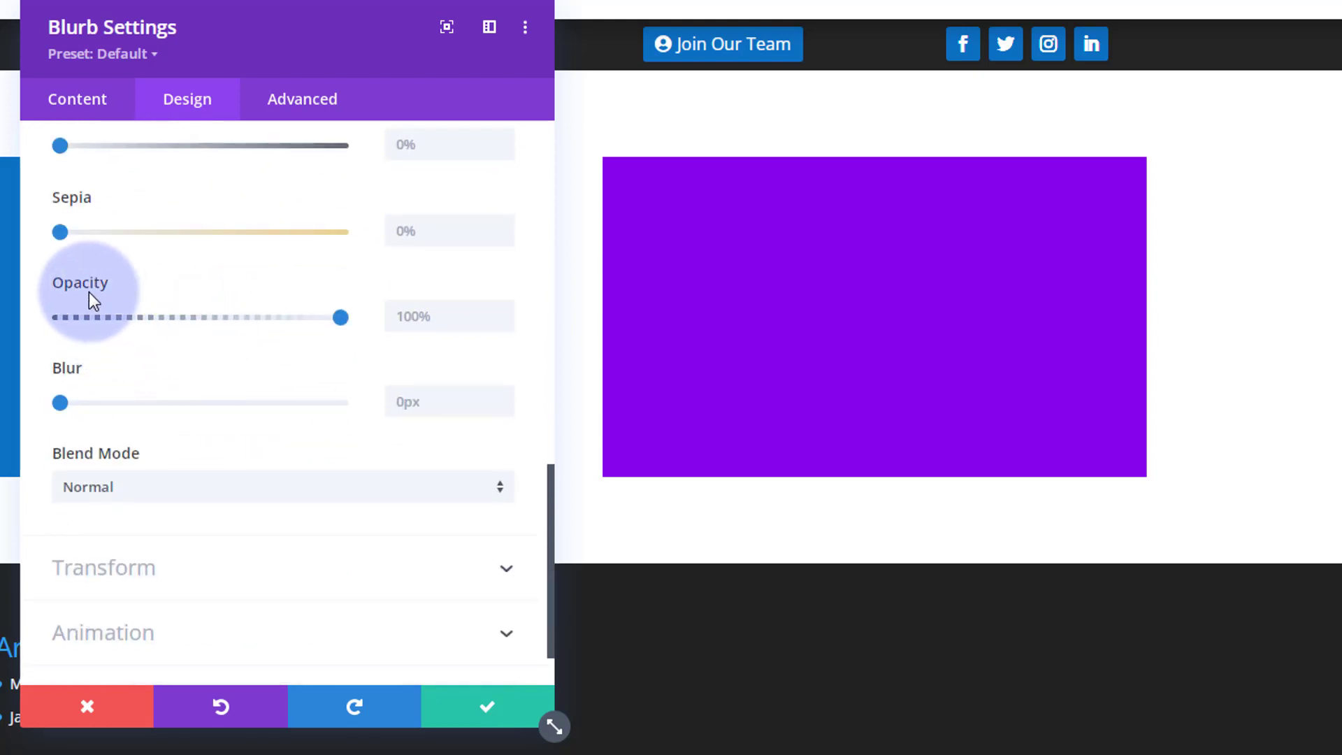
pyautogui.moveTo(89, 289)
pyautogui.moveTo(168, 370)
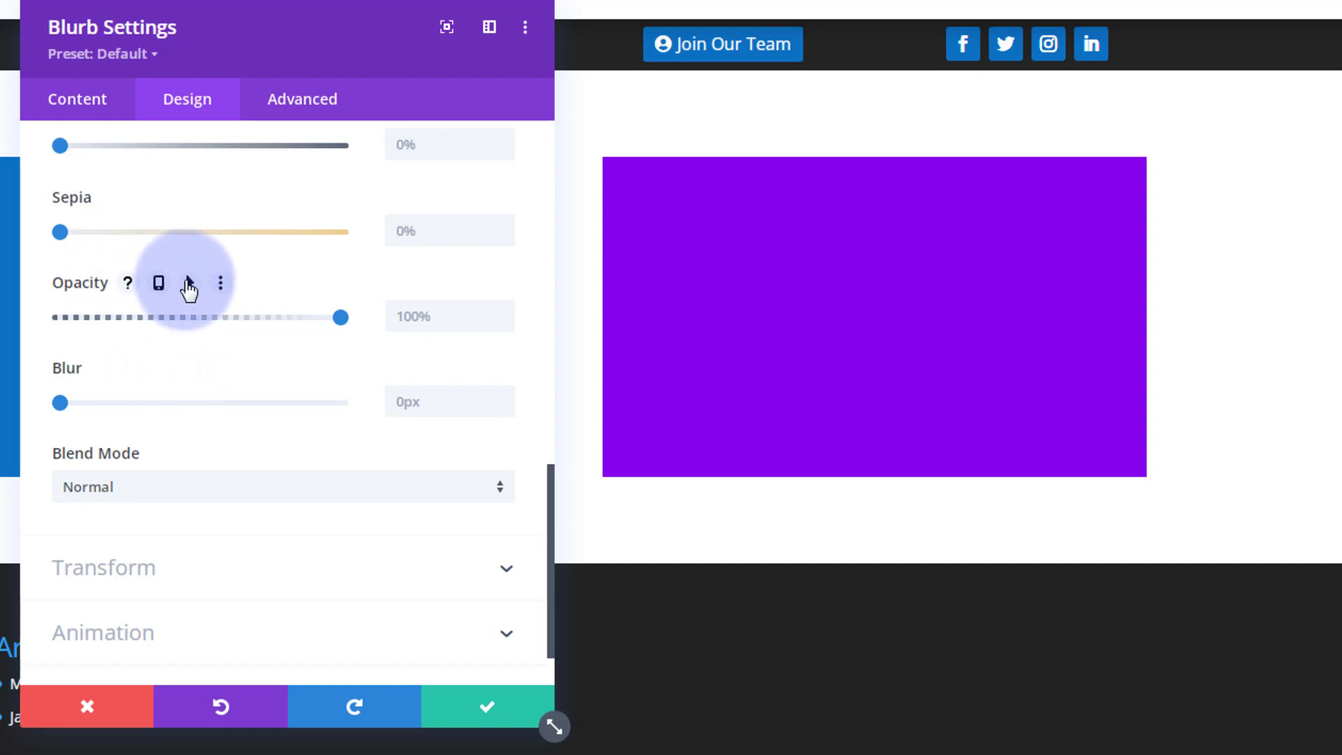
pyautogui.click(189, 284)
# Set hover opacity to 0% while normal opacity stays 100%, comparing both states
pyautogui.click(201, 333)
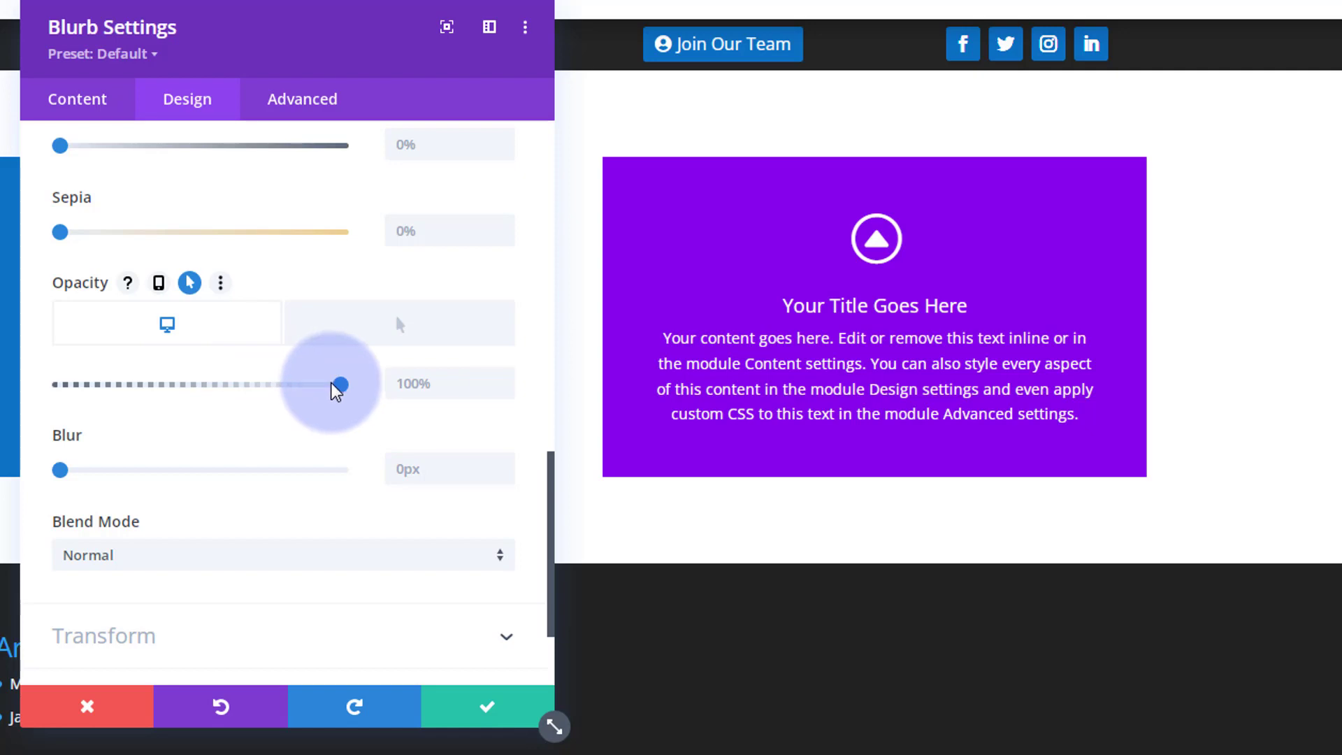
pyautogui.click(363, 337)
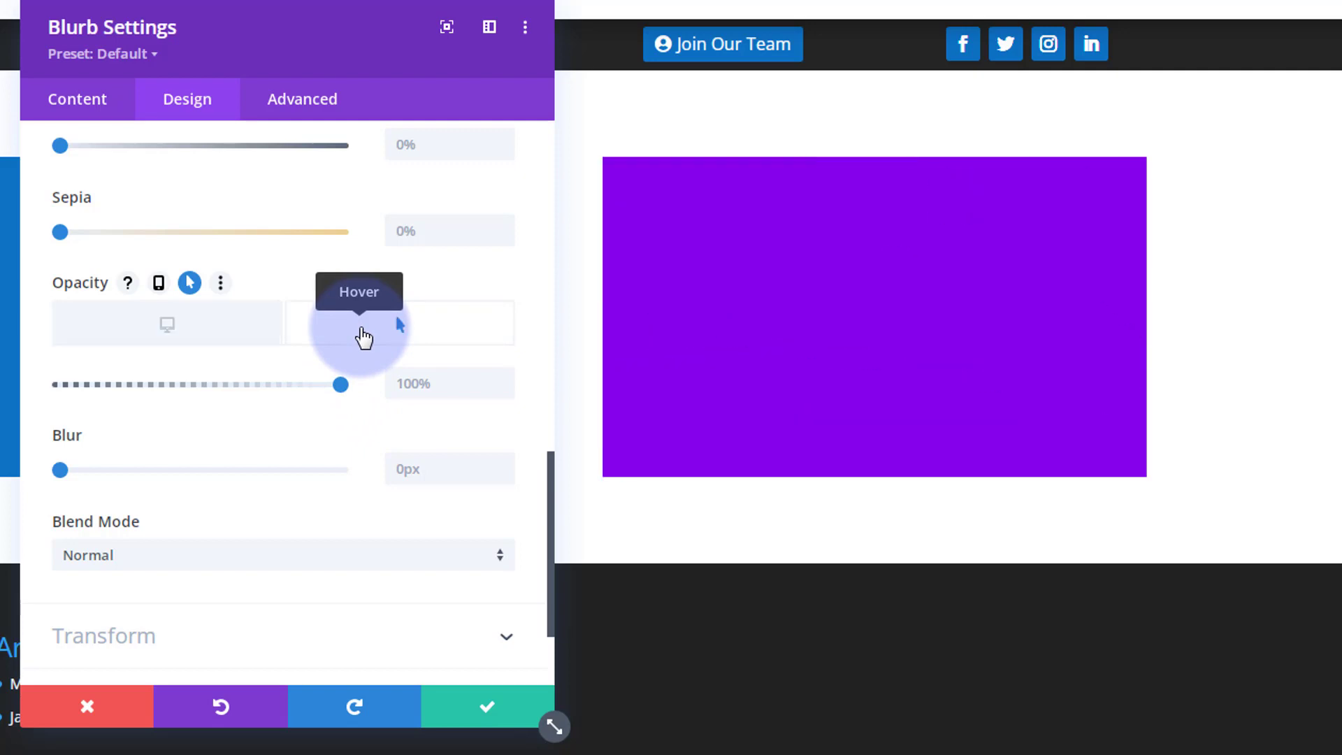
pyautogui.moveTo(340, 384); pyautogui.dragTo(42, 395)
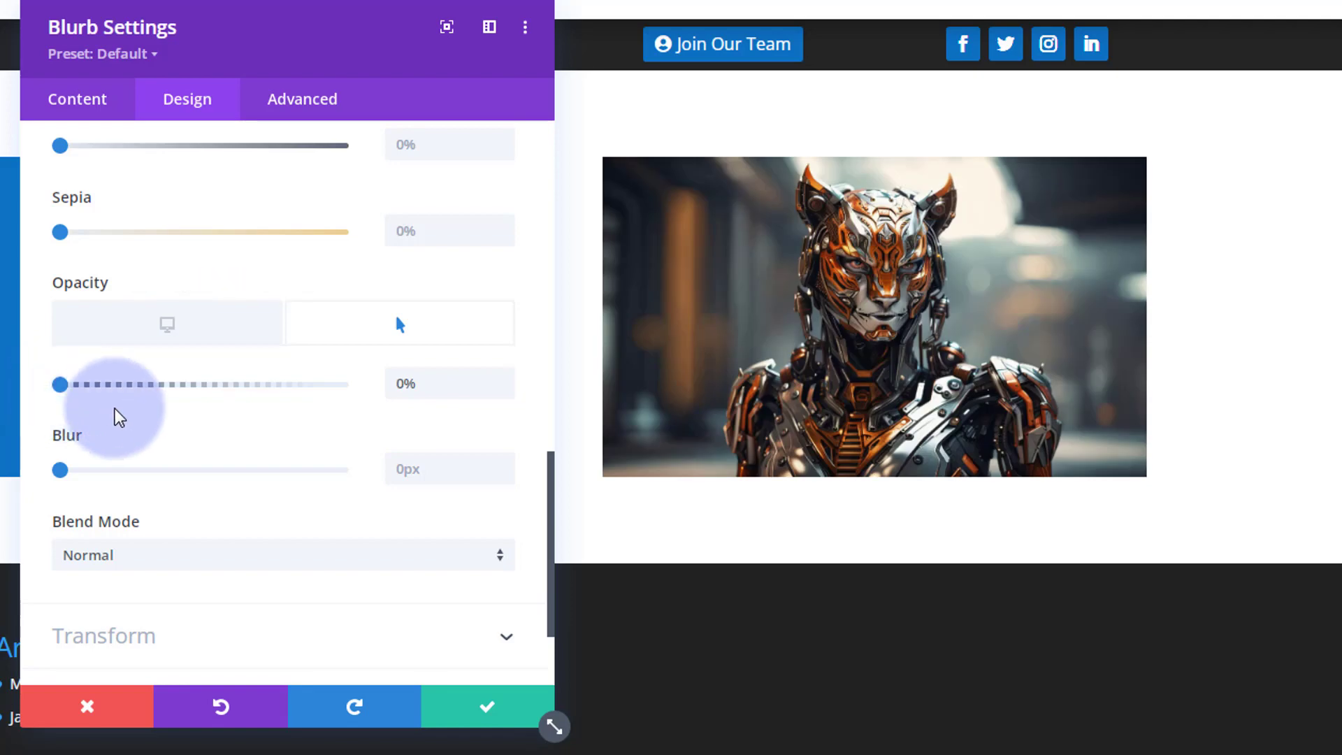
pyautogui.click(183, 332)
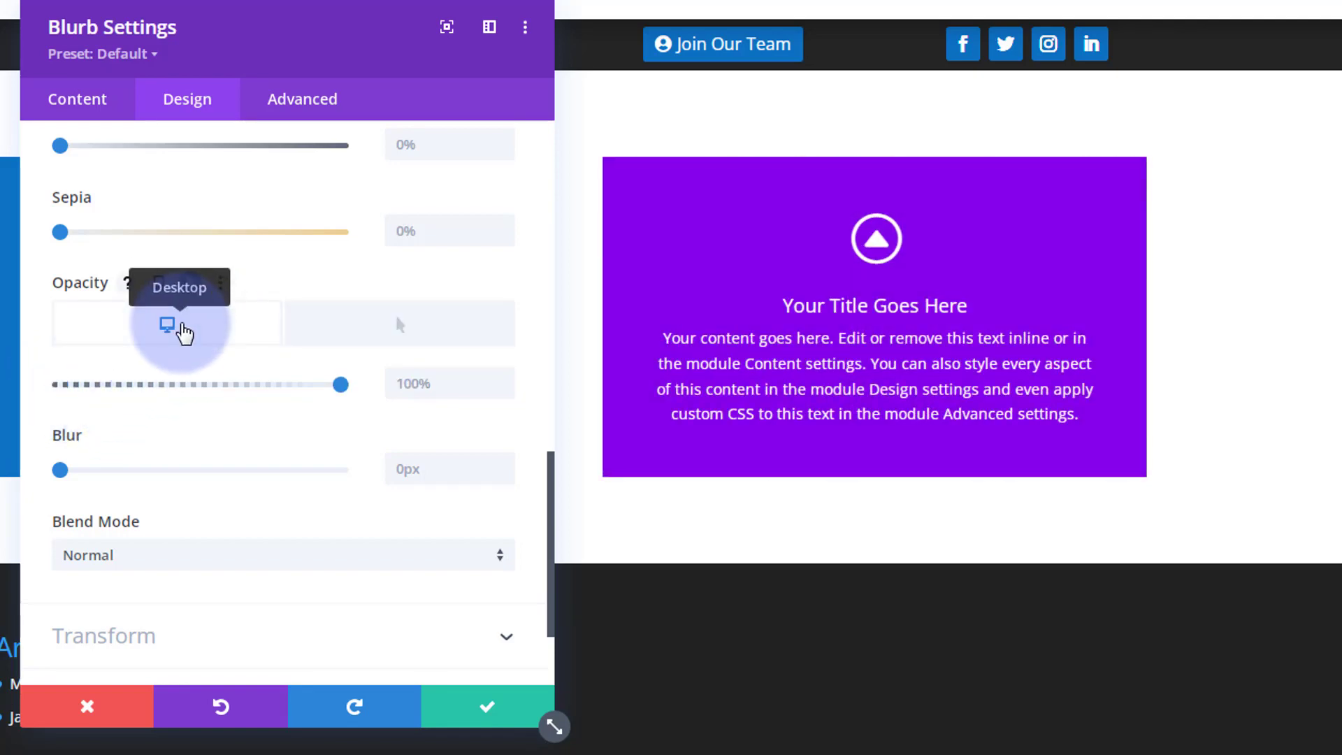
pyautogui.click(375, 338)
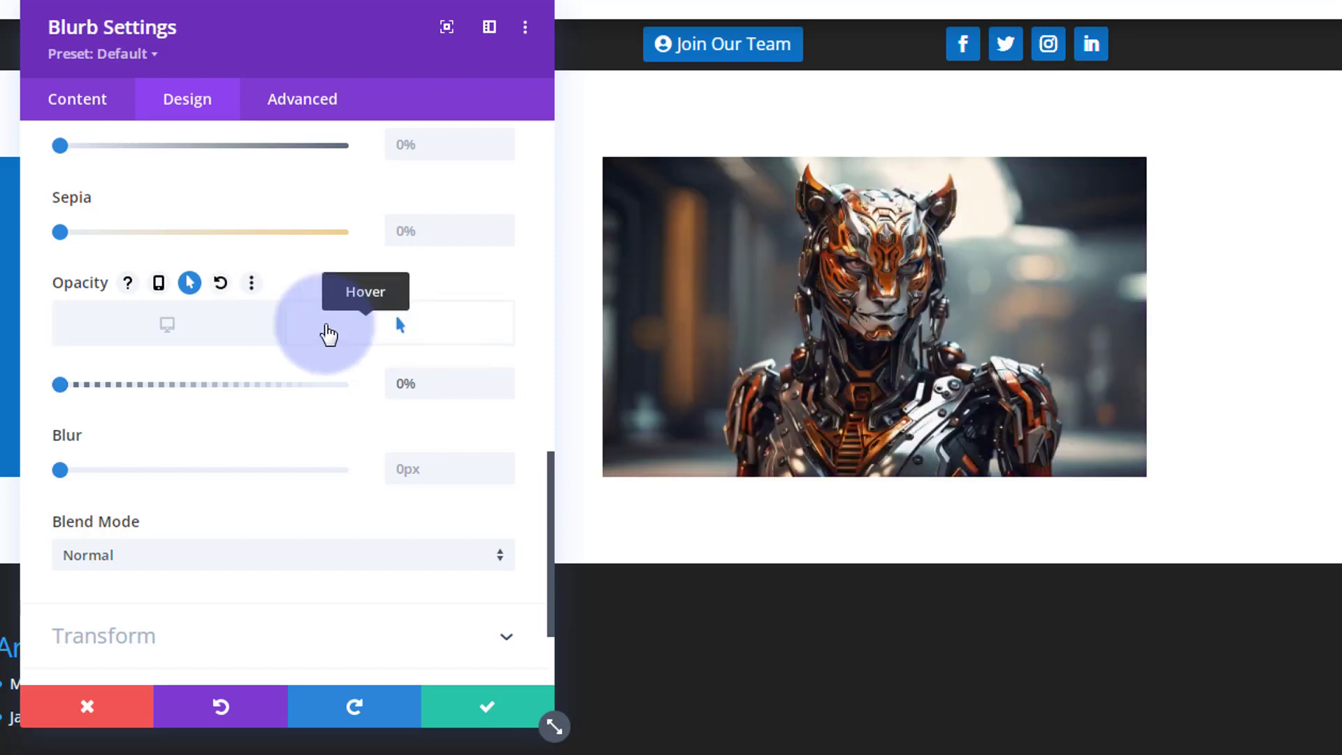
pyautogui.click(213, 336)
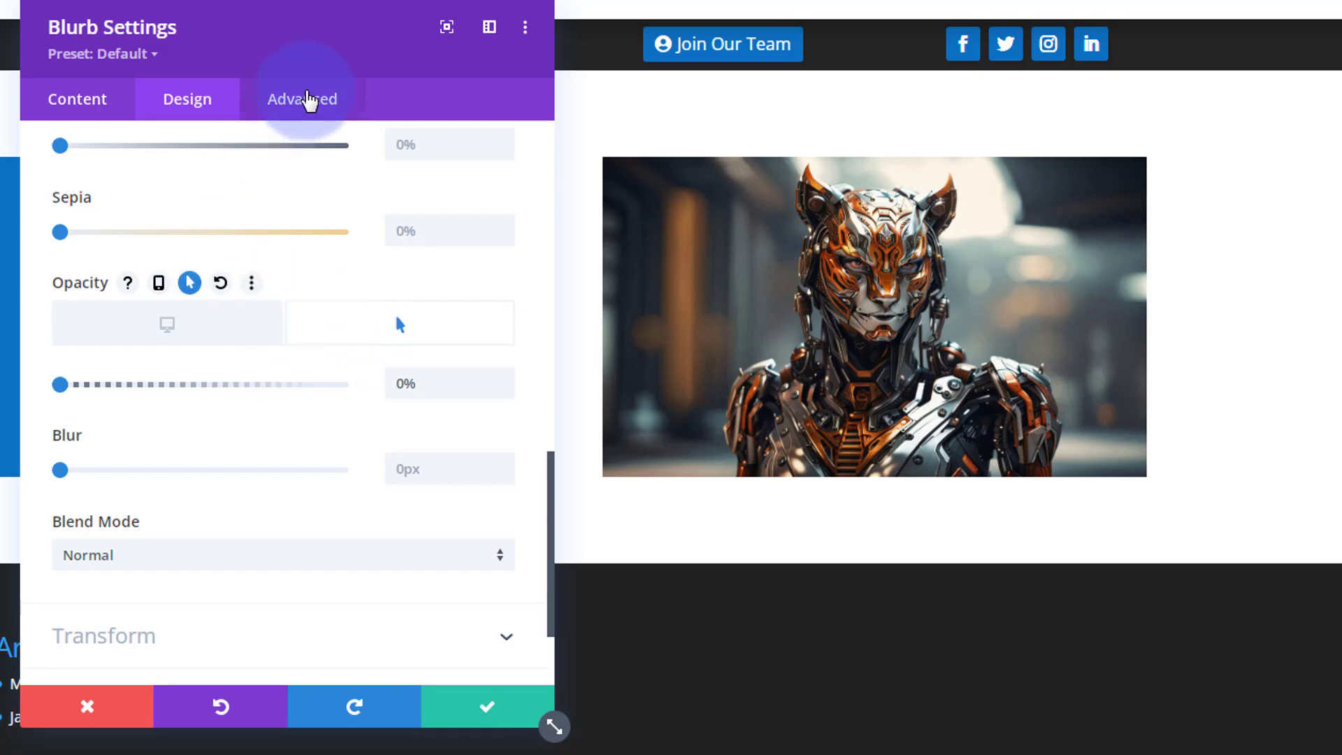
# In Advanced > Transitions, set duration to 750ms and the speed curve to Ease-In-Out
pyautogui.click(307, 100)
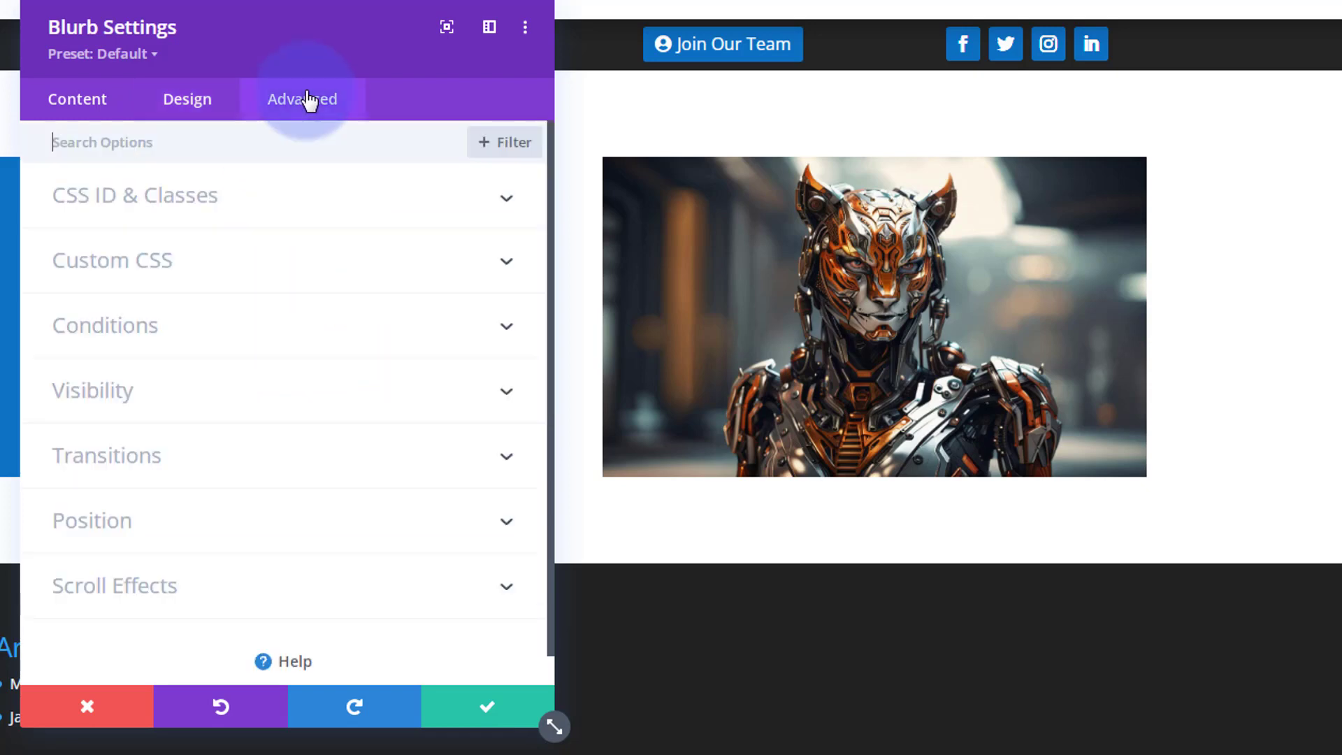
pyautogui.click(305, 456)
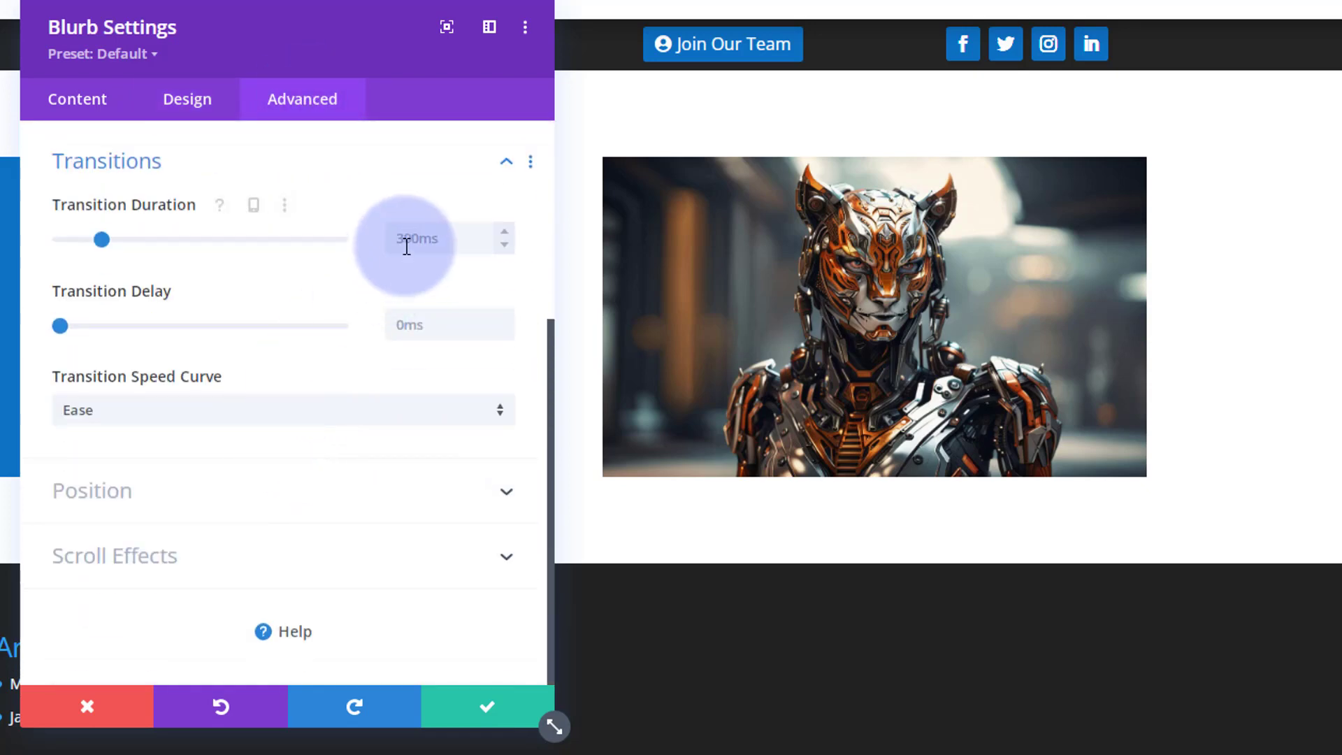
pyautogui.click(392, 241)
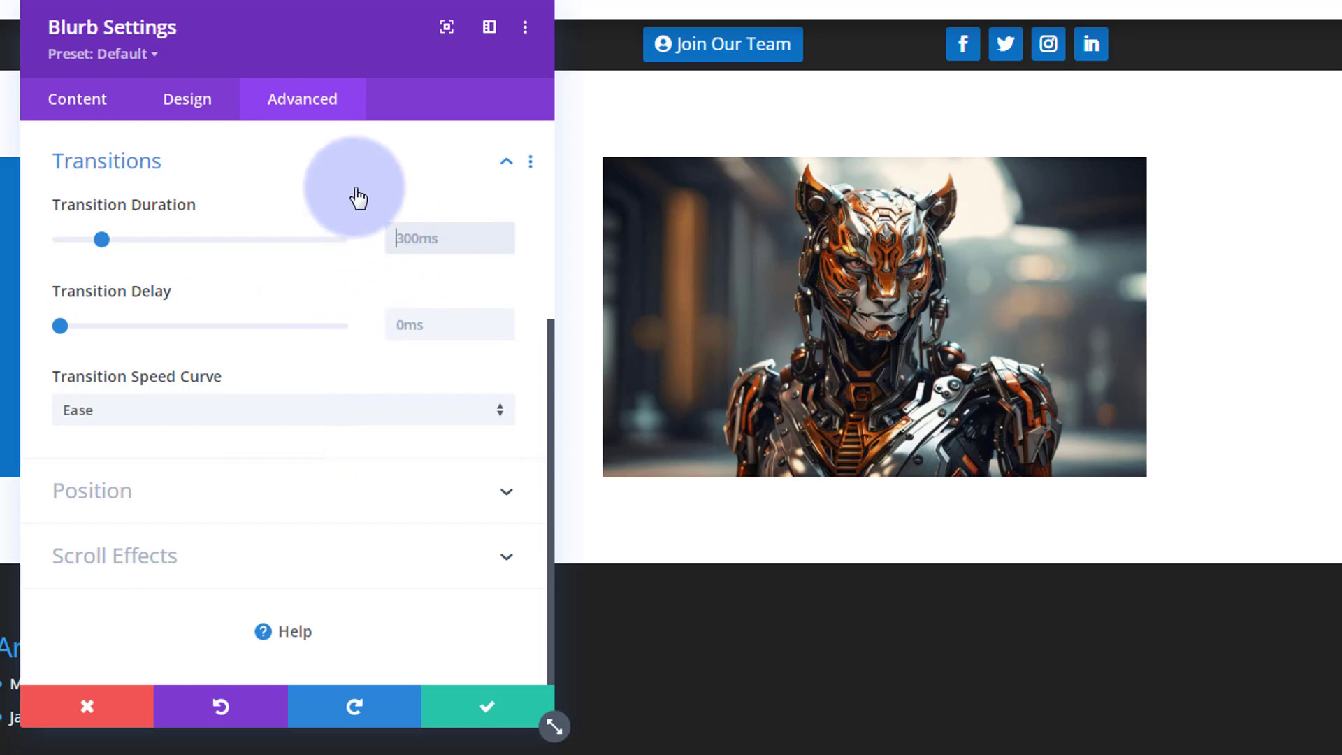
pyautogui.write('750ms')
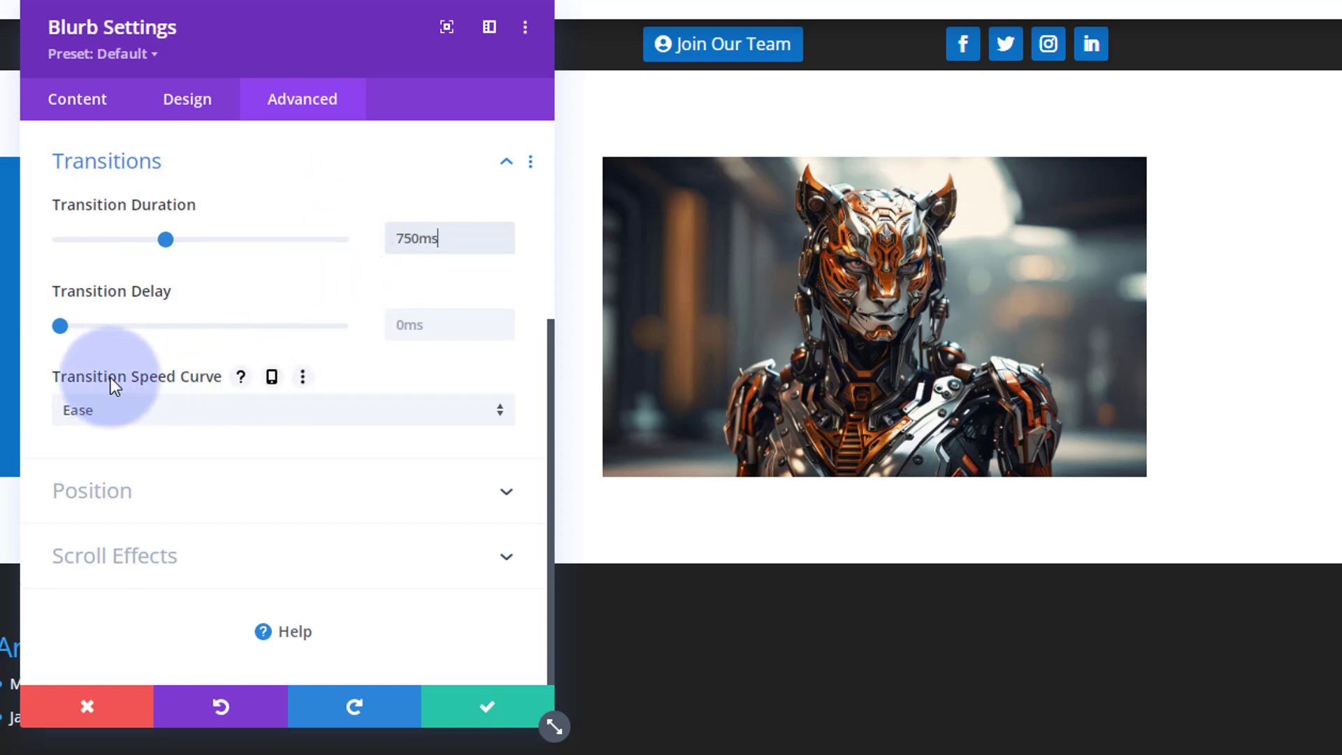
pyautogui.click(241, 418)
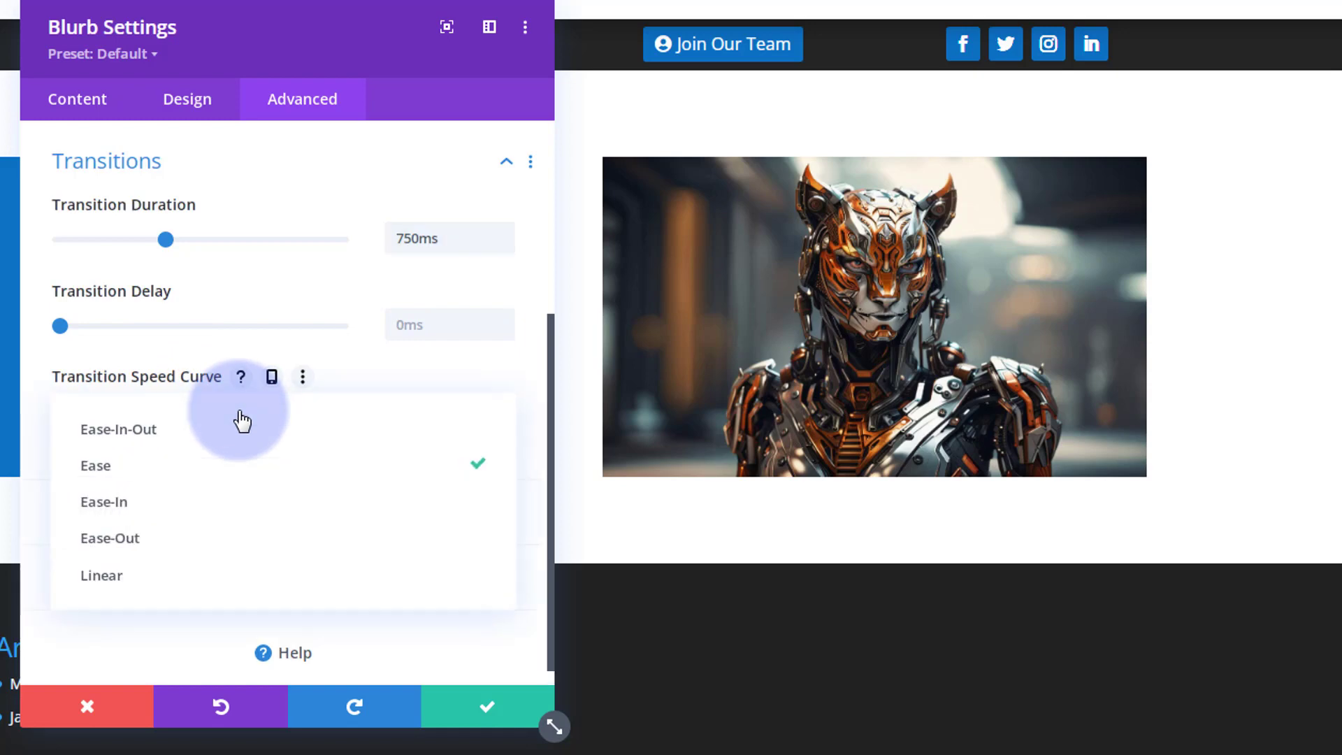
pyautogui.click(183, 439)
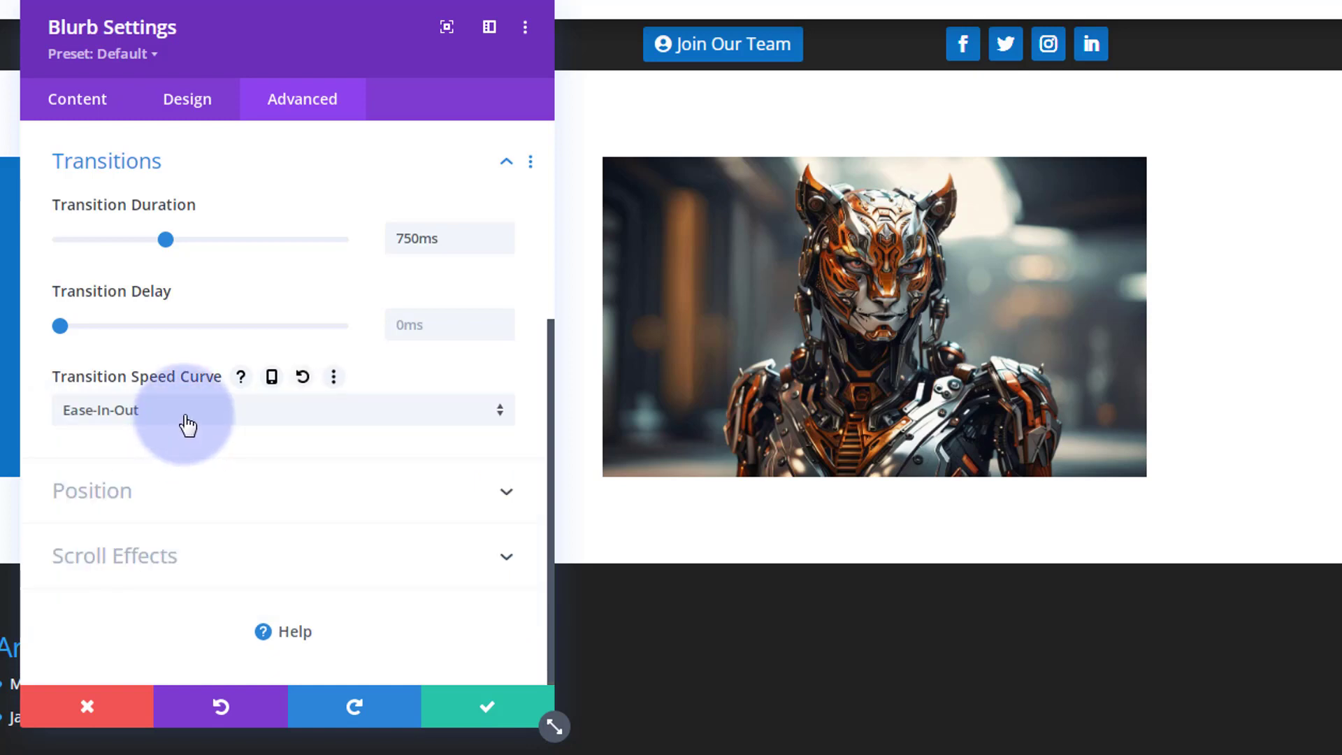
pyautogui.click(179, 418)
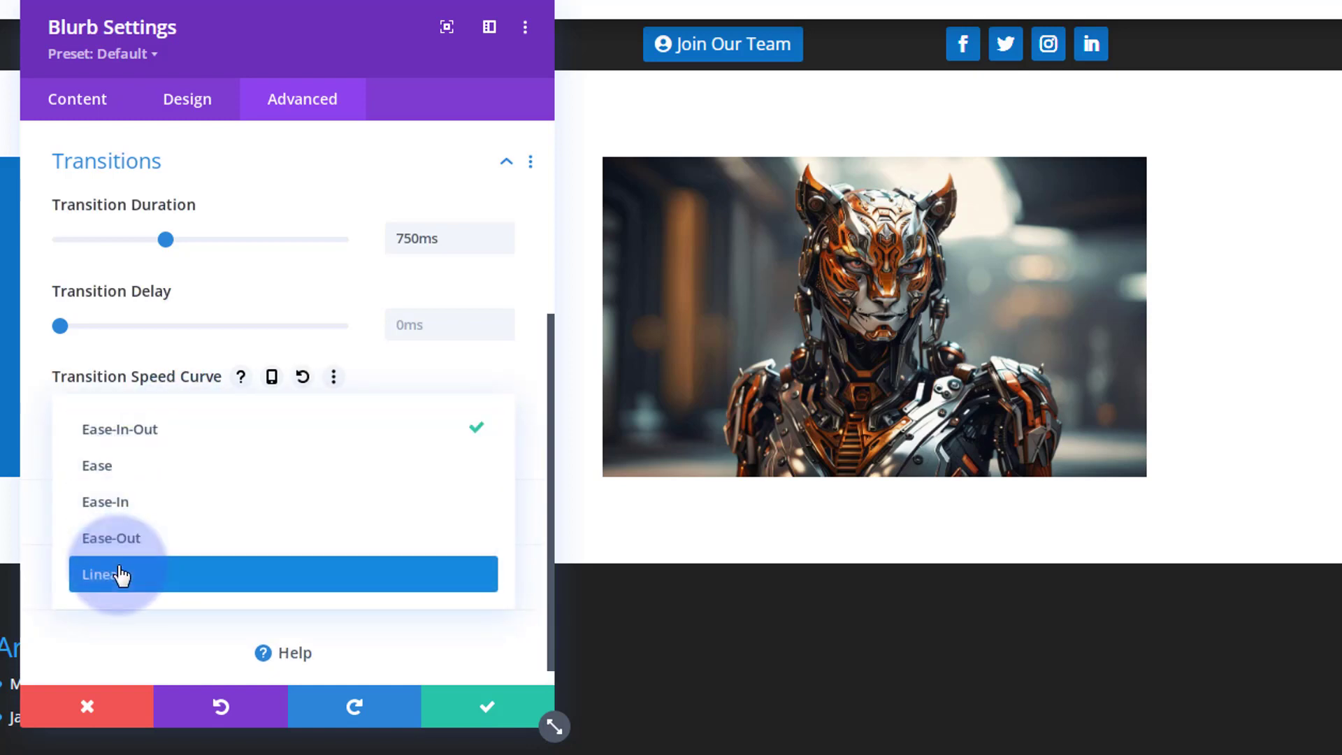
pyautogui.click(376, 383)
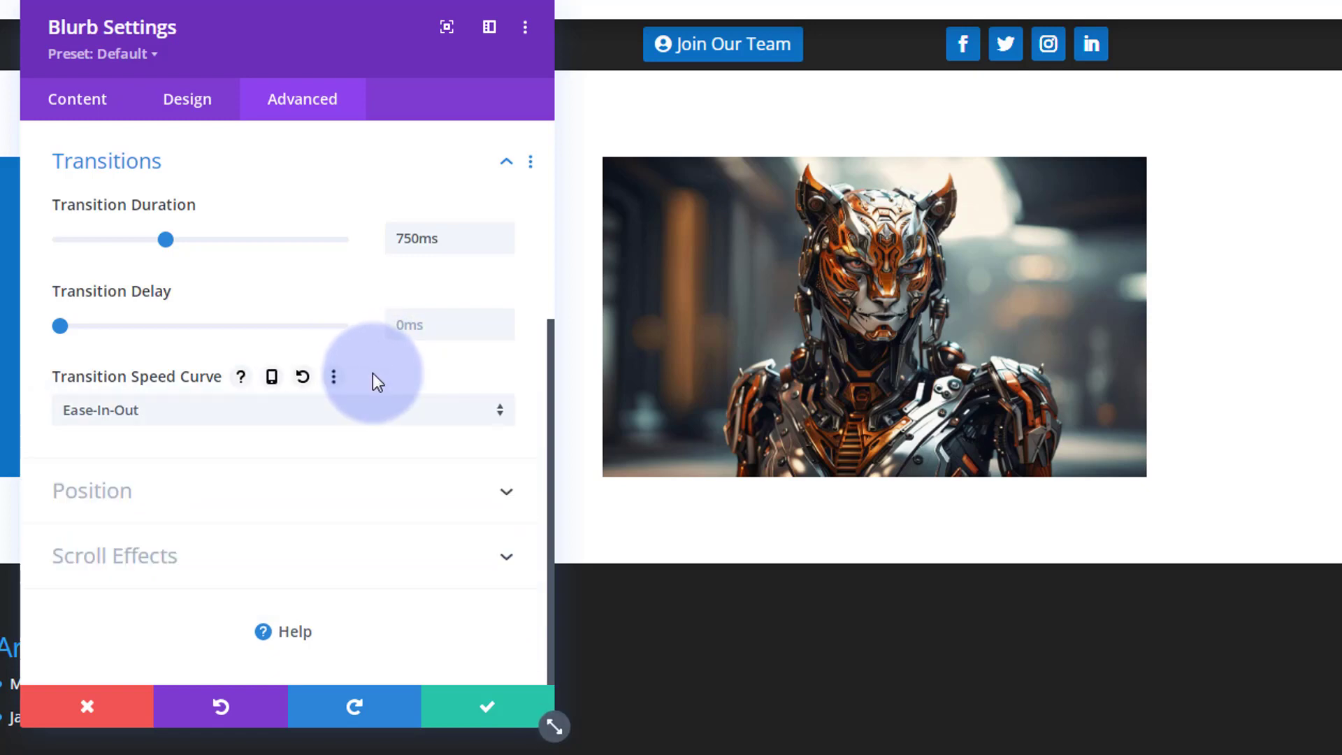
# Save the blurb settings and the page, then exit the Visual Builder
pyautogui.click(480, 711)
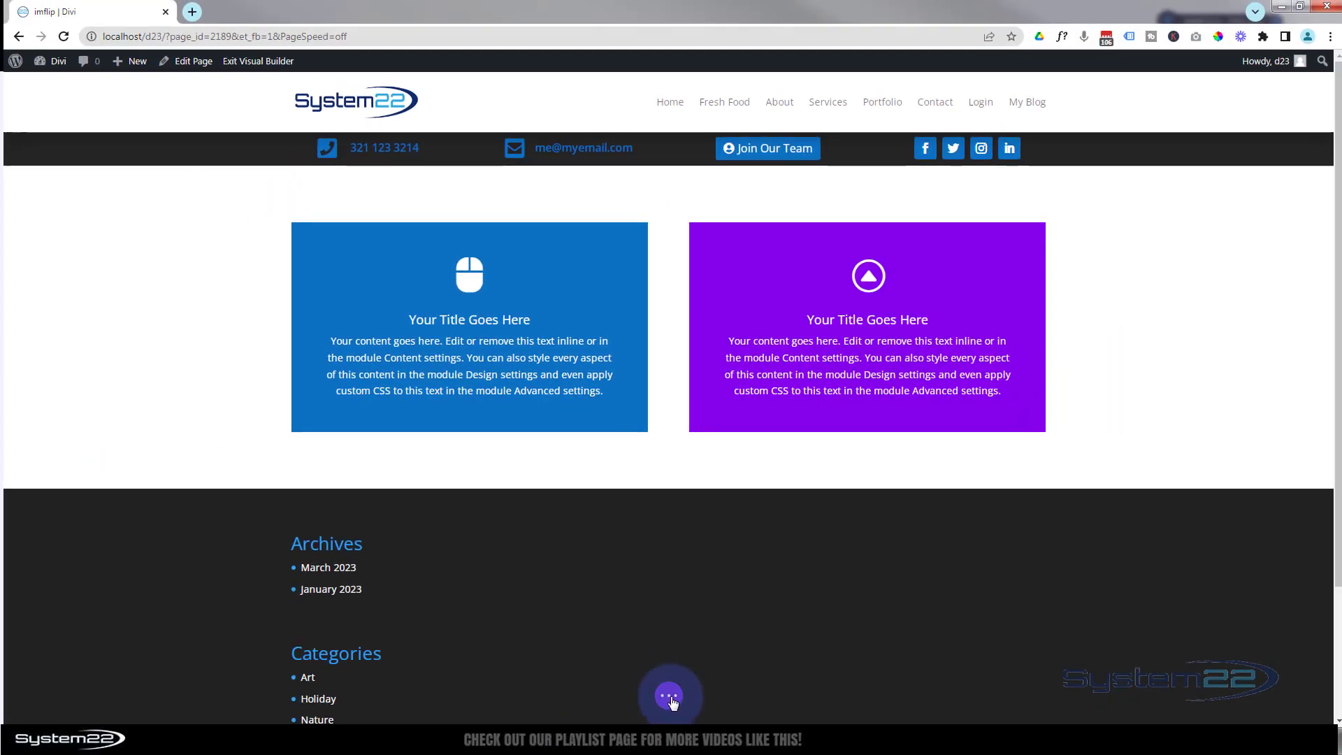
pyautogui.click(668, 697)
pyautogui.click(1208, 706)
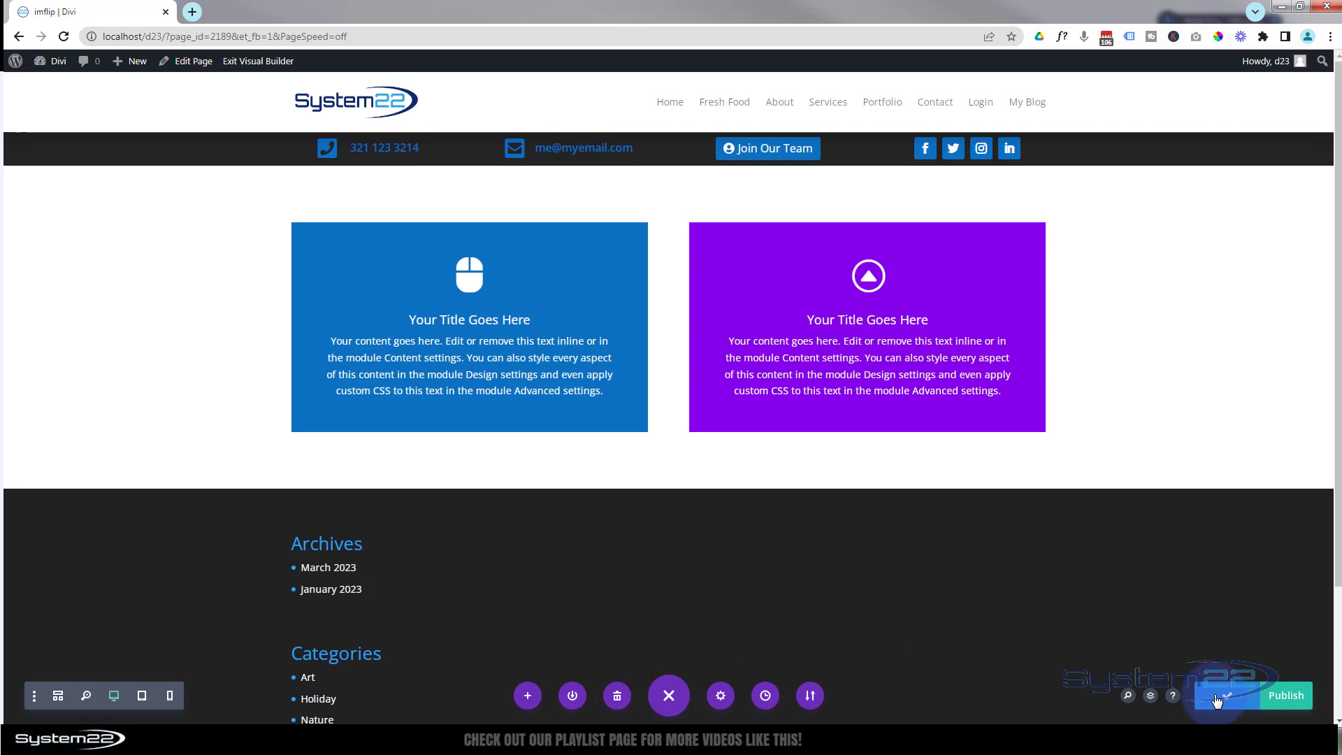
pyautogui.click(244, 61)
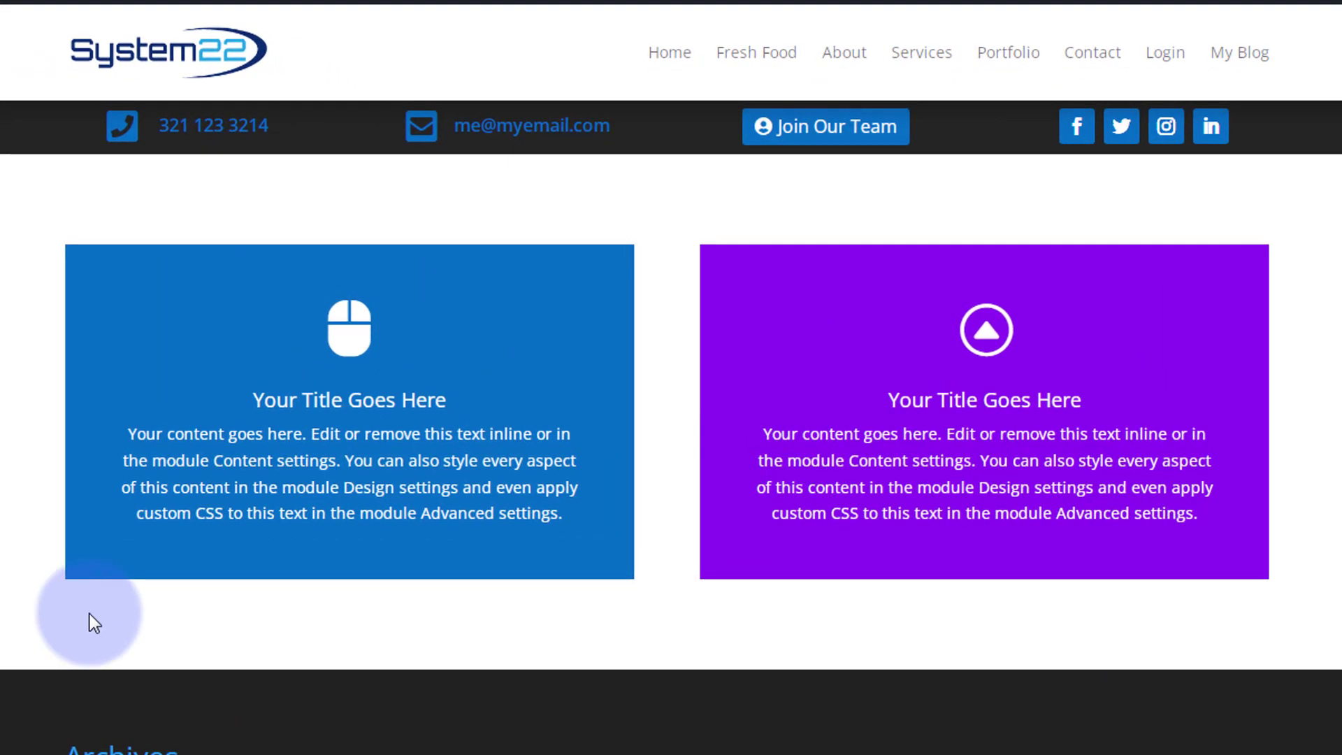
pyautogui.moveTo(315, 477)
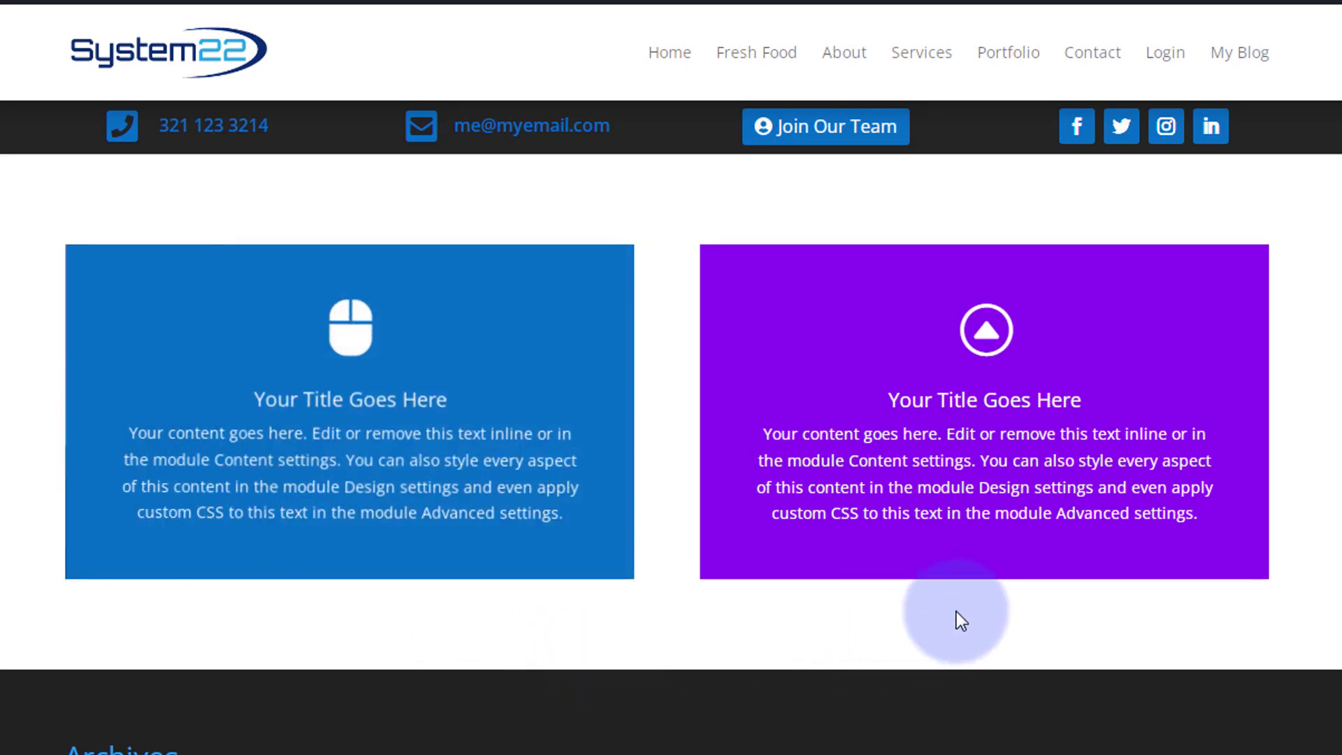
pyautogui.moveTo(980, 463)
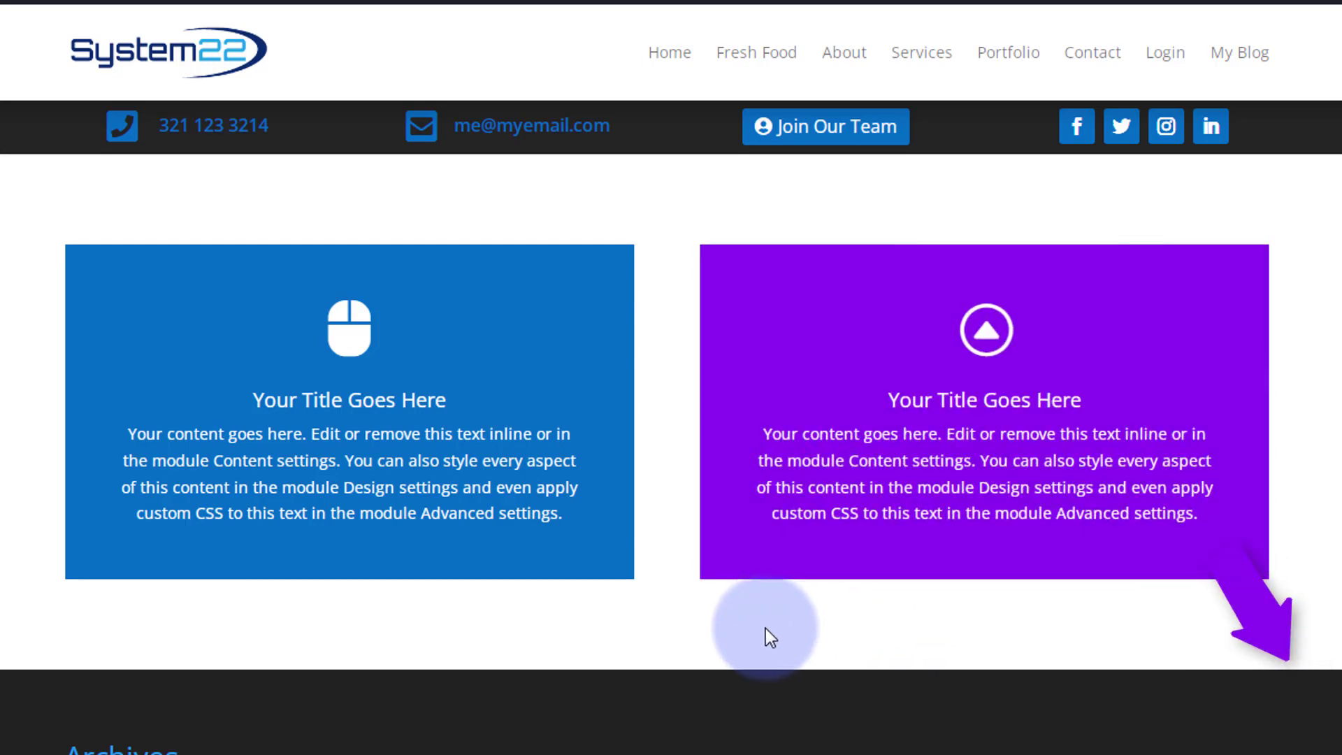
pyautogui.moveTo(395, 496)
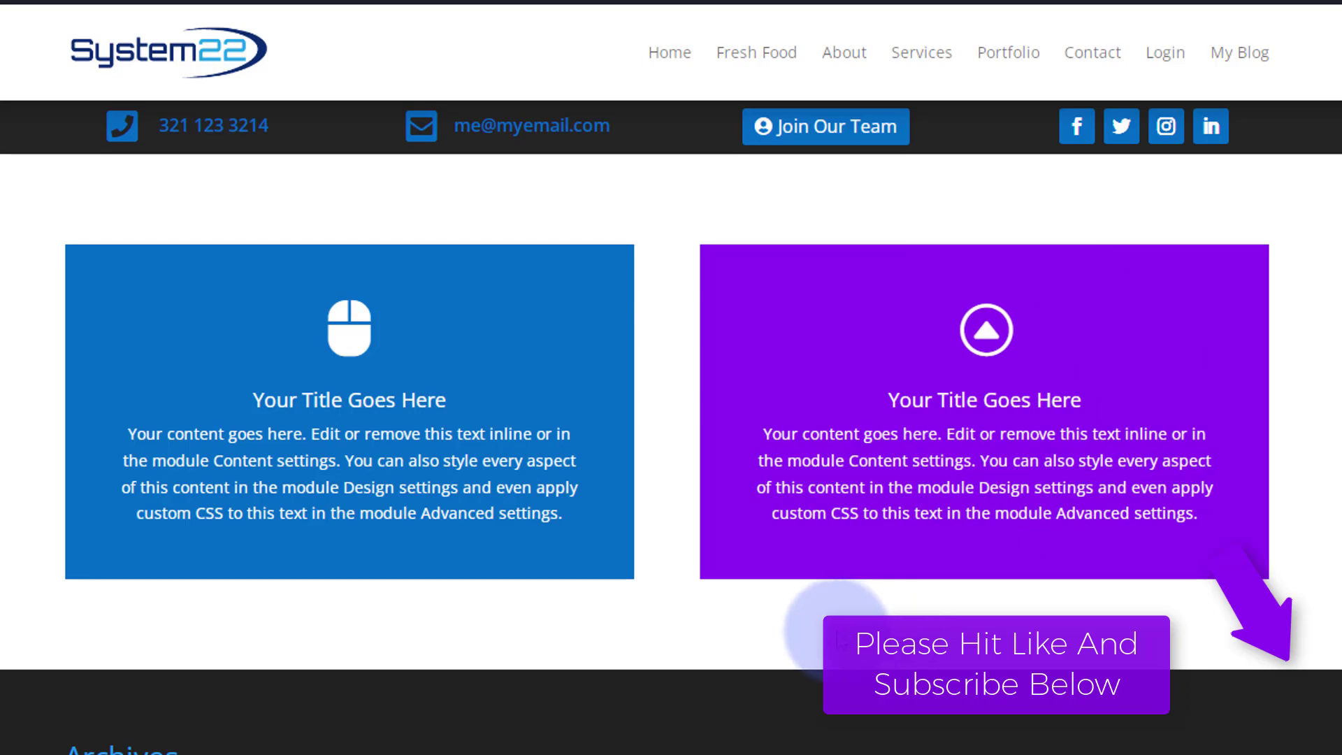
pyautogui.moveTo(844, 516)
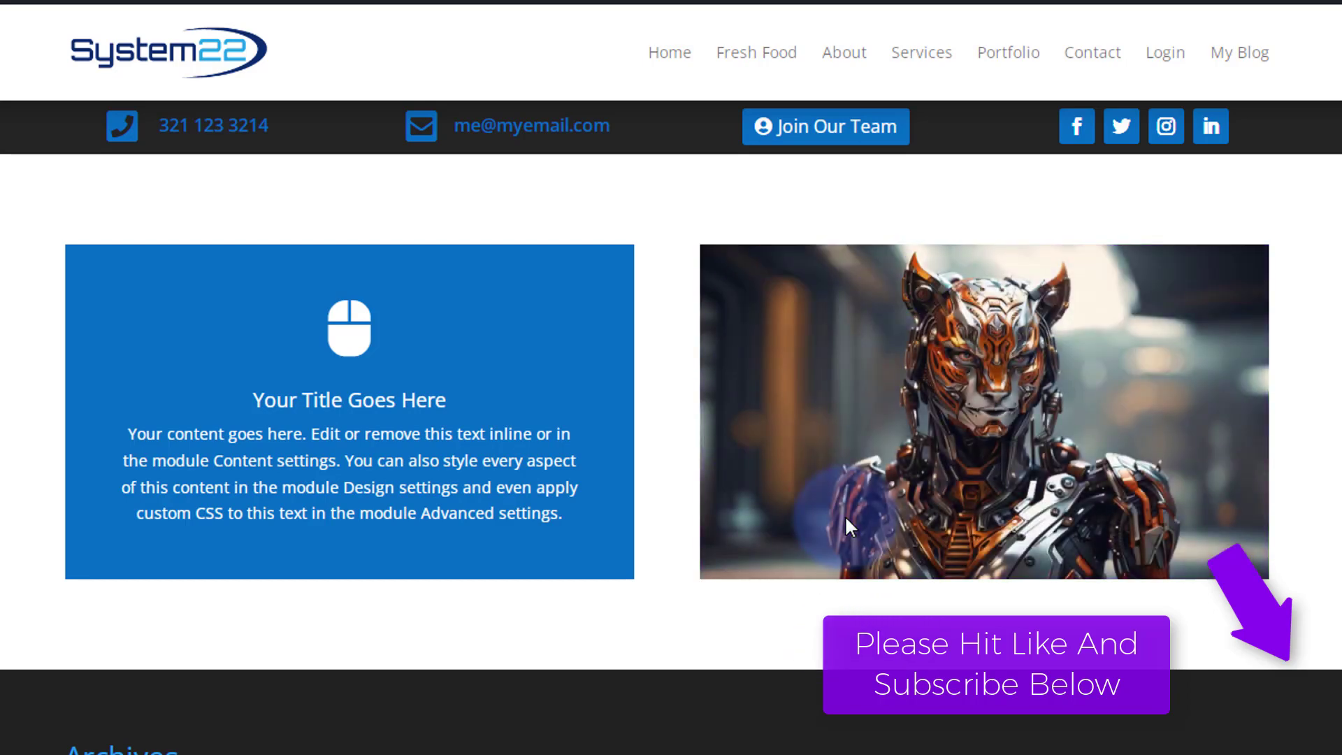